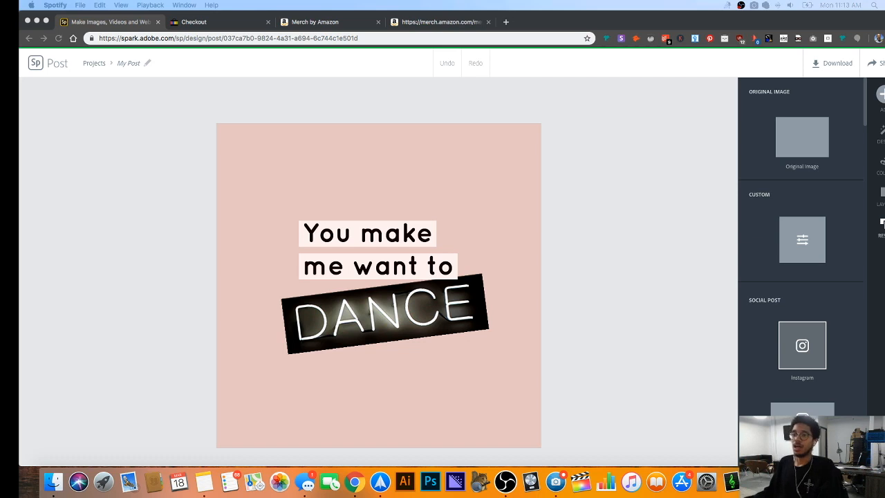
left_click(174, 39)
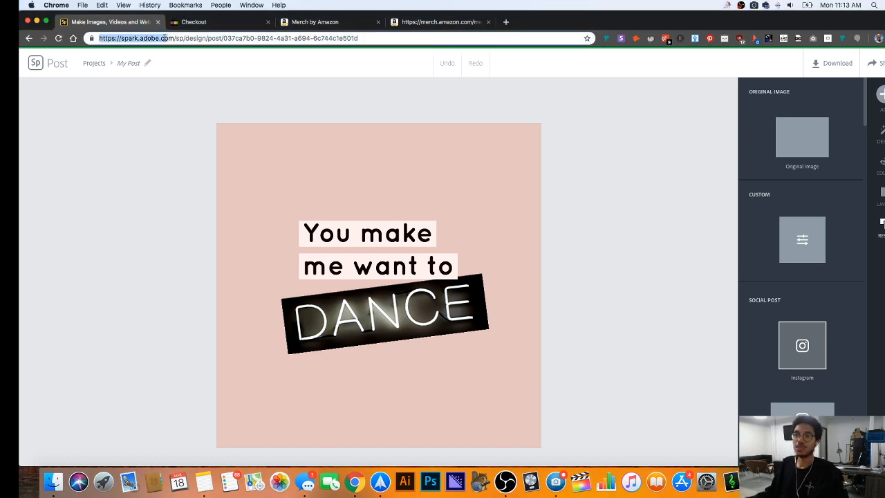
left_click_drag(122, 39, 172, 39)
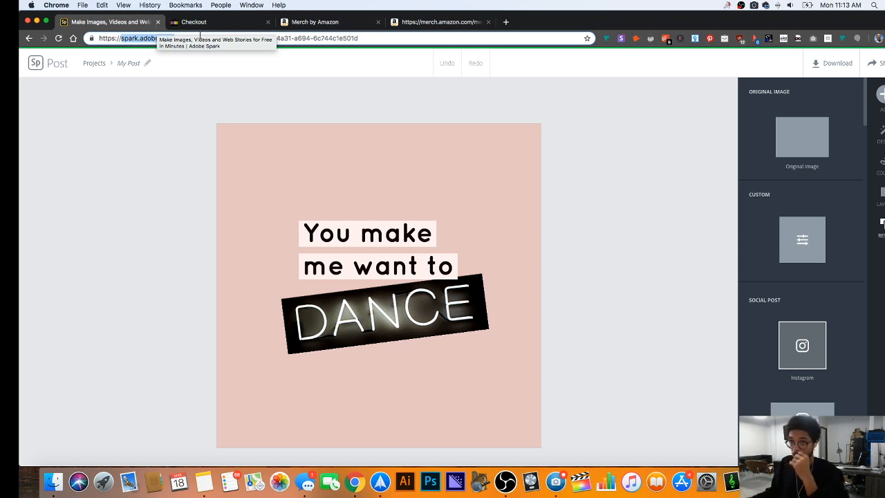
left_click(217, 111)
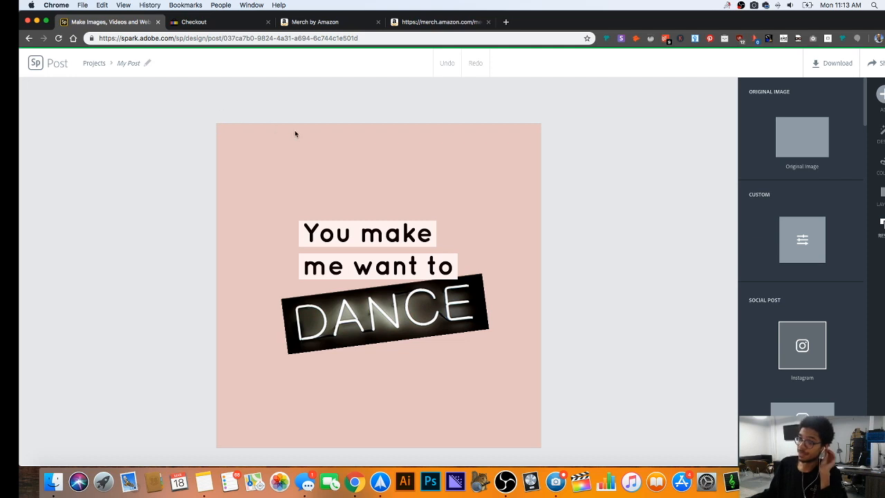
left_click(347, 163)
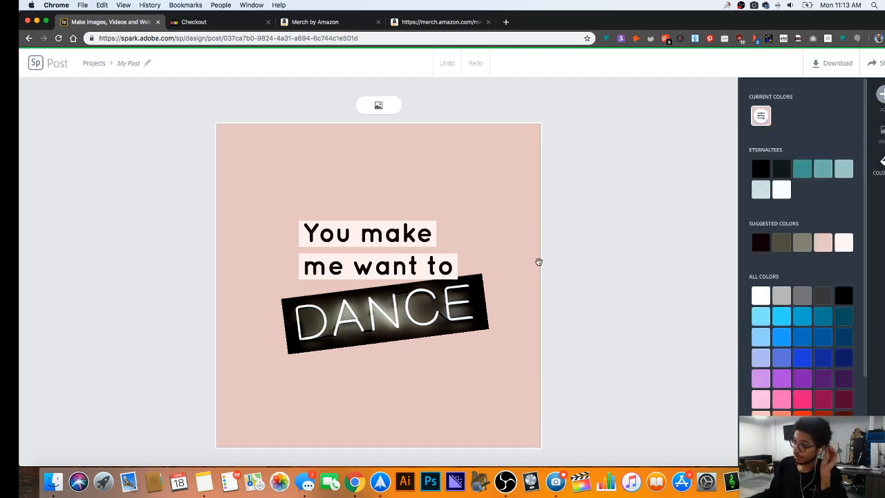
left_click(724, 218)
left_click(483, 170)
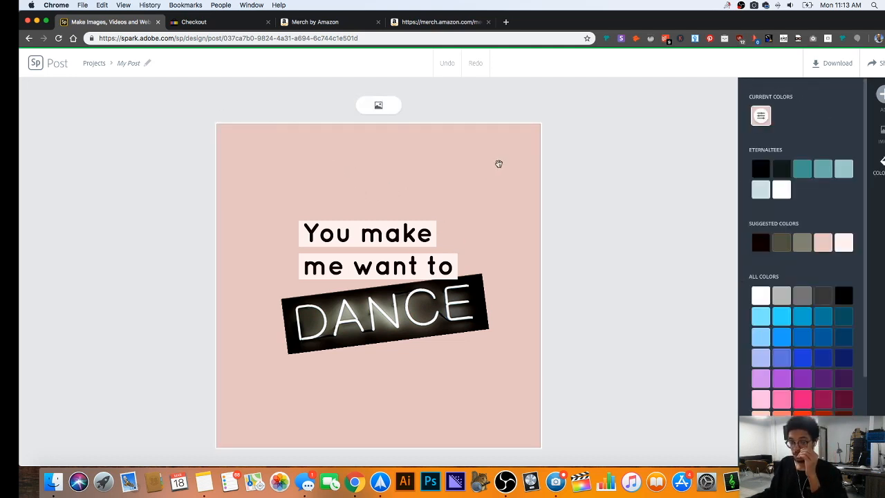
left_click(668, 153)
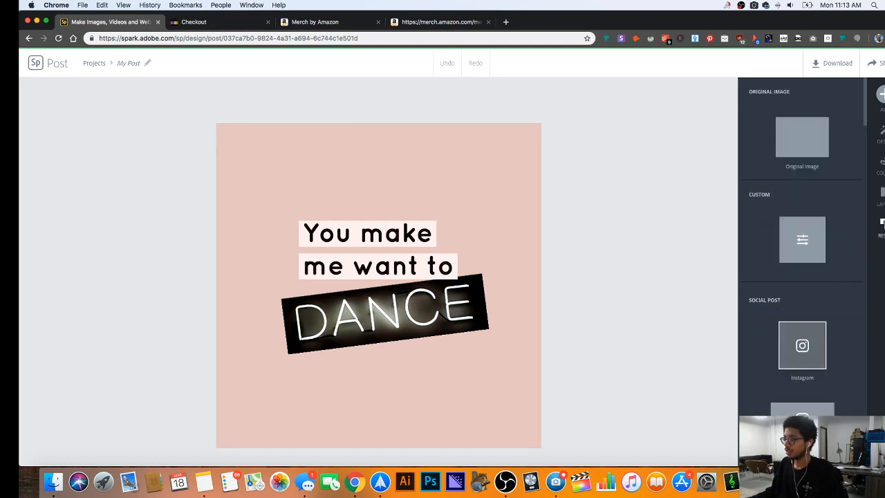
Resize the post to a custom size of 4500 px wide by 5400 px high.
left_click(815, 244)
left_click(396, 260)
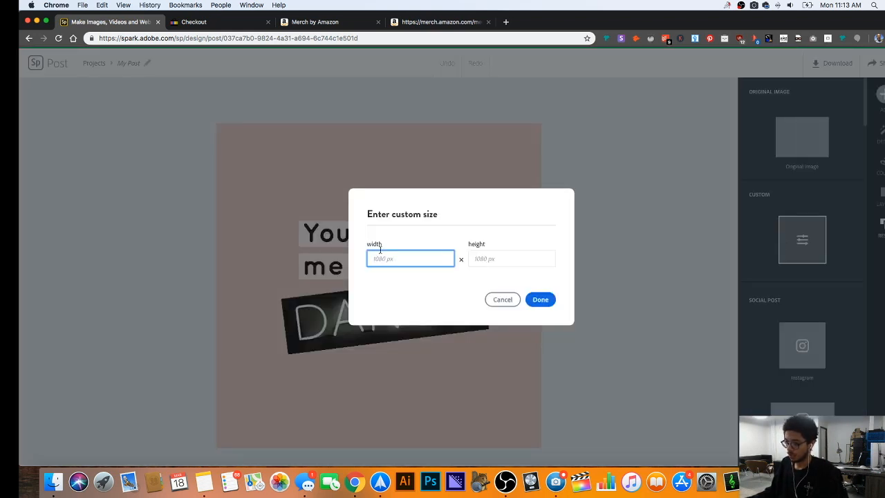
type("4500")
key("Tab")
type("5400")
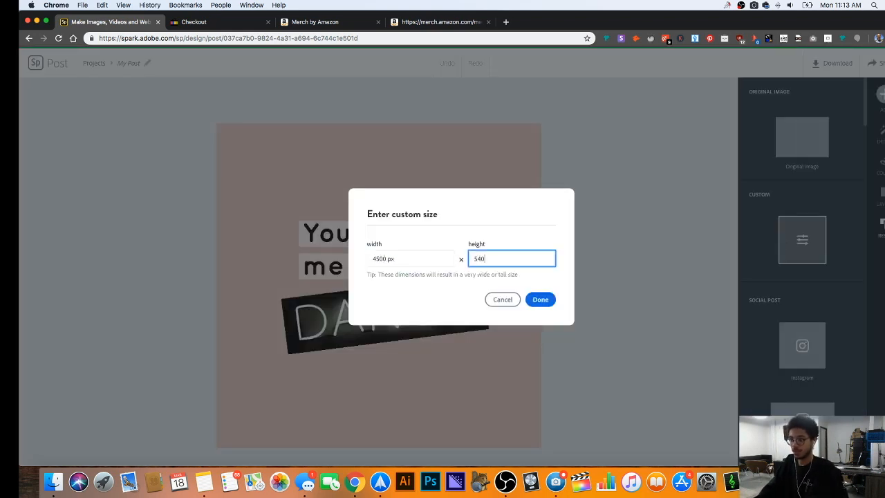
key("Return")
Delete the "You make me want to" and "DANCE" elements and set the background to the near-black suggested color.
left_click(399, 268)
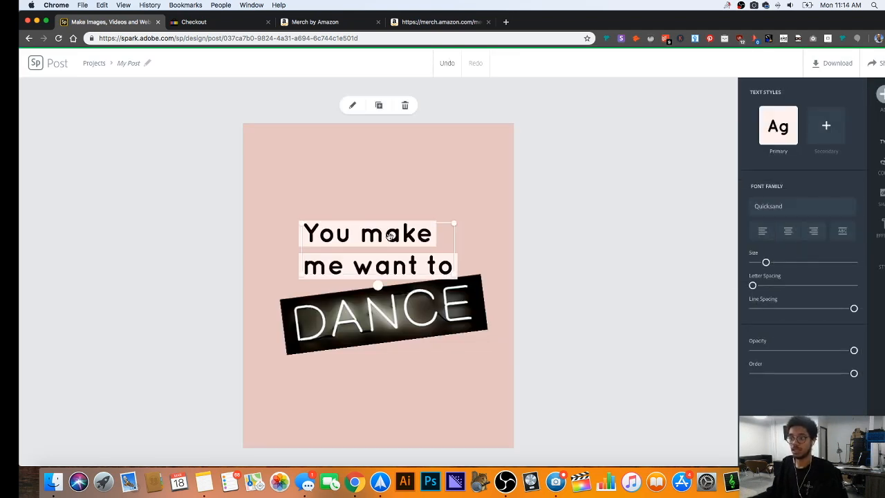
key("Delete")
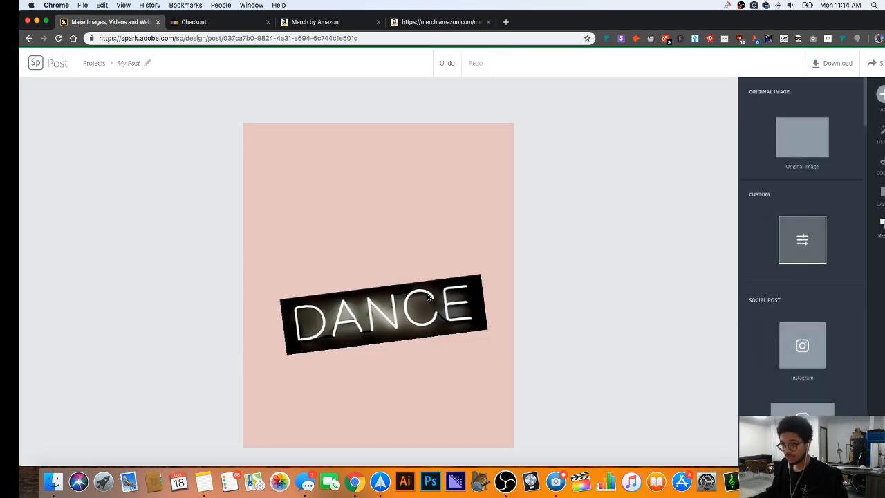
left_click(434, 282)
key("Delete")
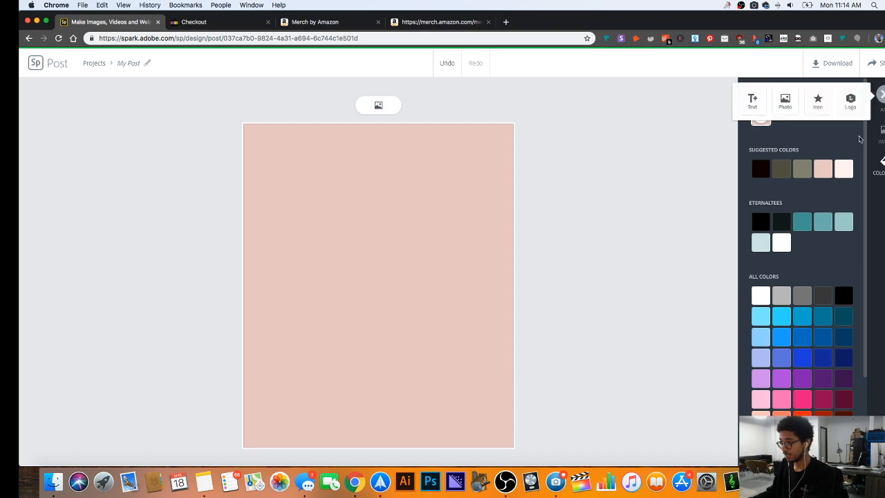
left_click(759, 170)
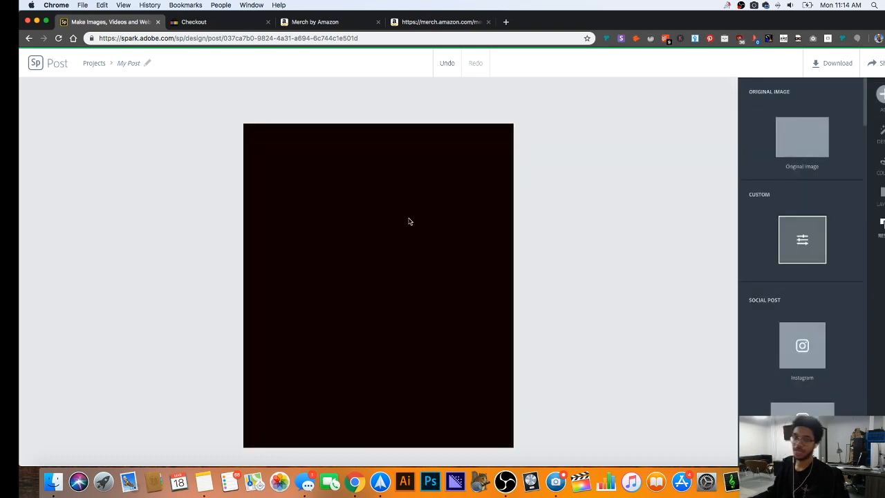
left_click(589, 207)
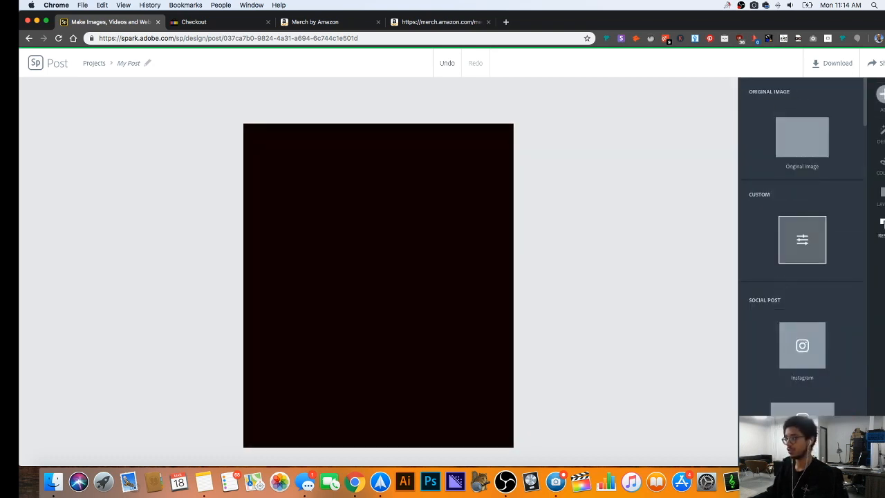
Add a text reading "I RUN", "ON HUGS", "AND" and "KISSES" on four separate lines.
left_click(751, 103)
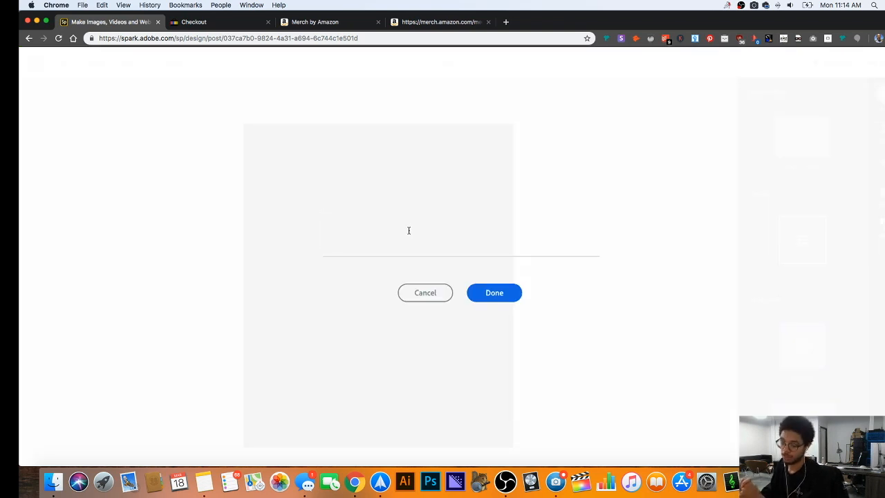
type("I RUN")
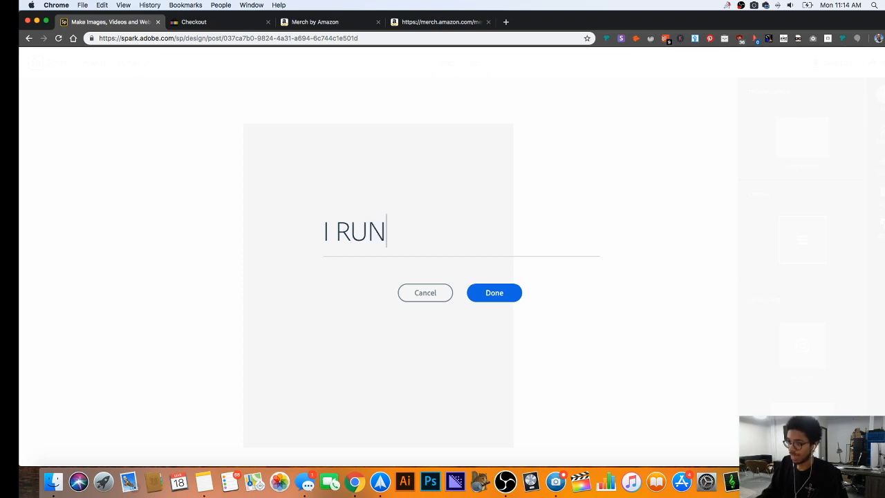
key("Return")
type("ON HUF")
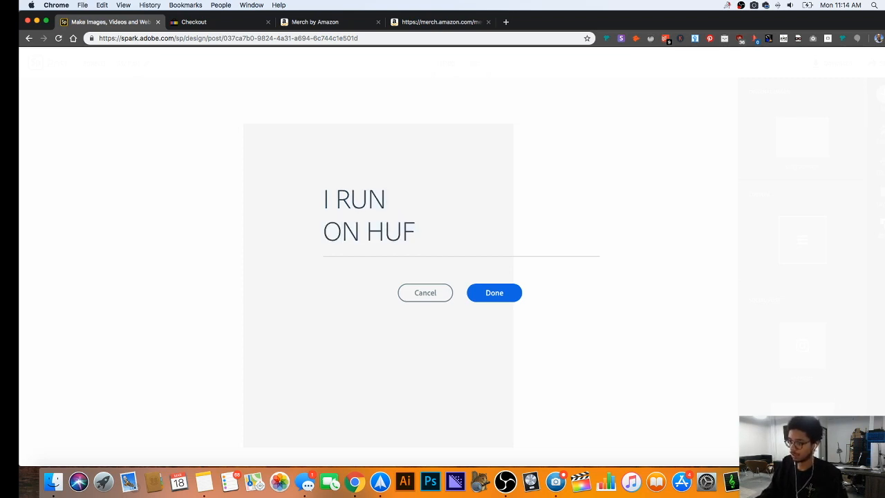
key("BackSpace")
type("GS")
key("Return")
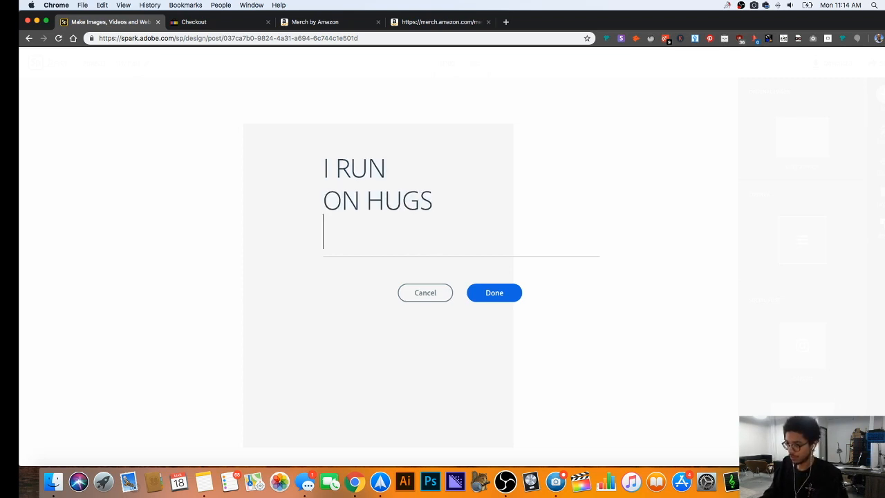
type("AND")
key("Return")
type("KISSES")
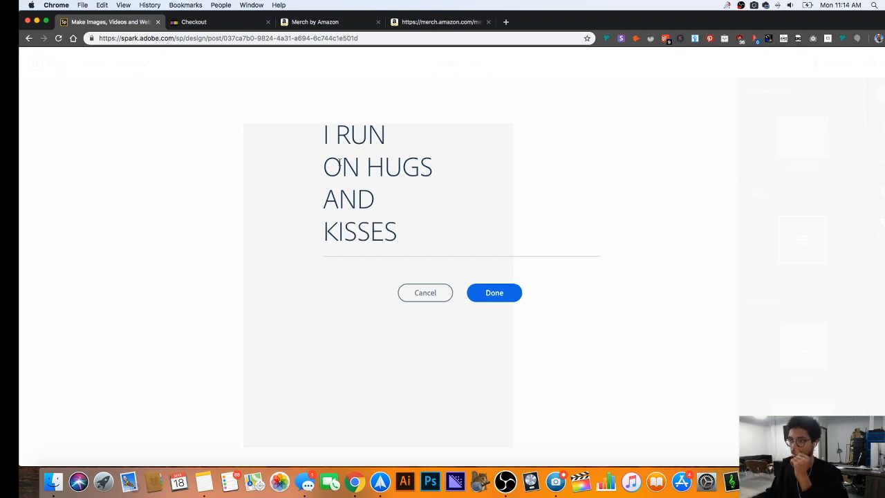
Try alternative line breaks around "HUGS" and "AND" in the slogan text.
left_click(368, 166)
key("Return")
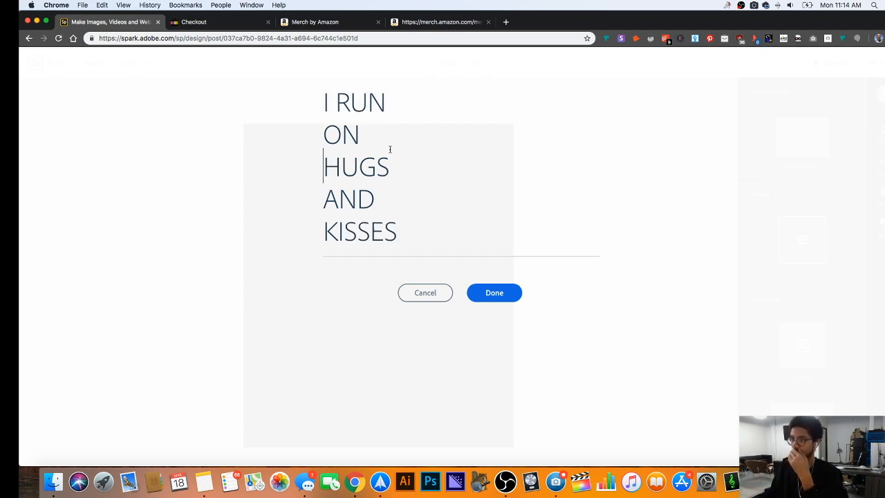
key("BackSpace")
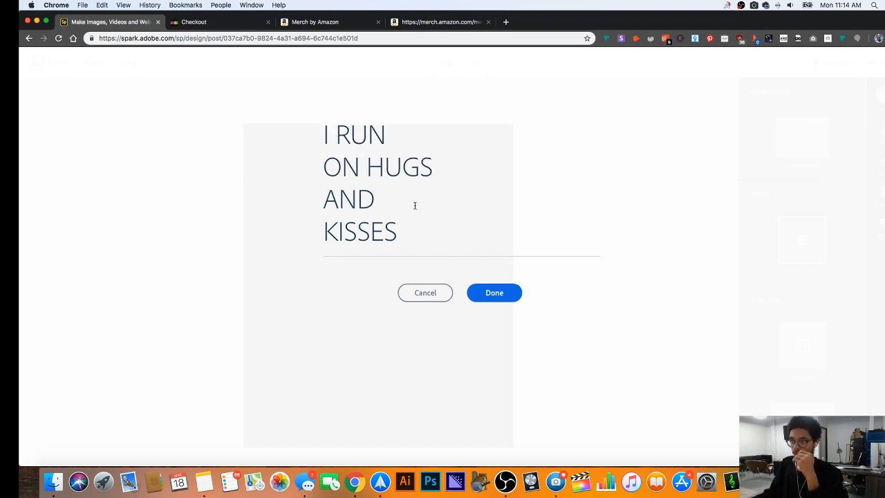
key("Return")
left_click(320, 200)
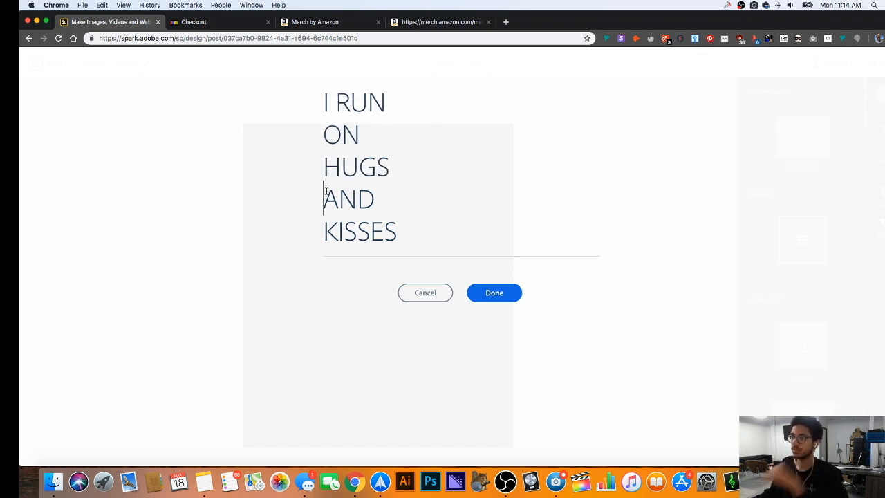
key("BackSpace")
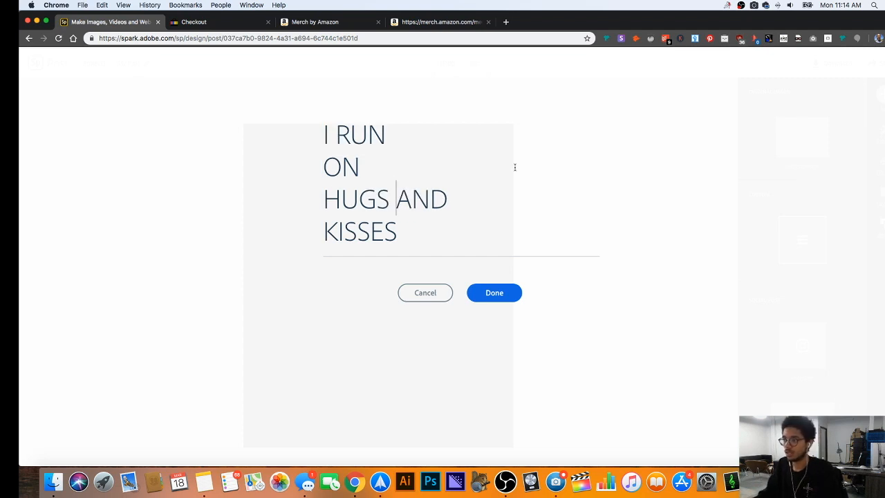
key("Return")
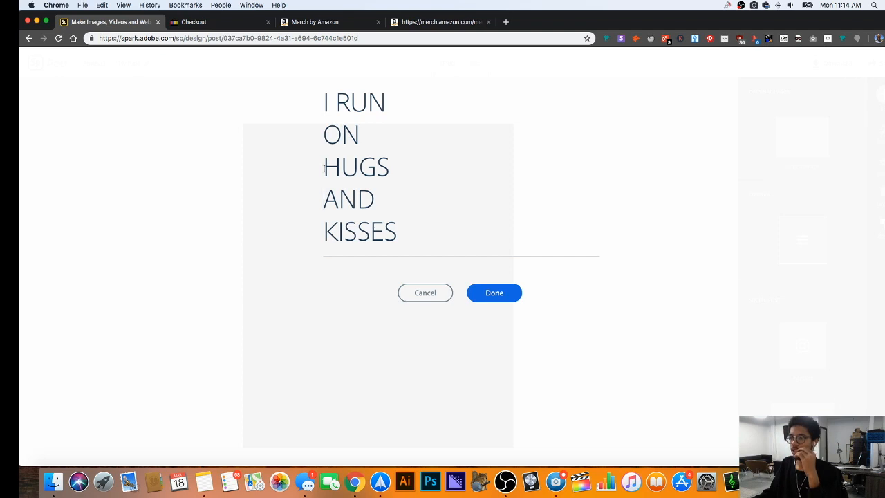
key("BackSpace")
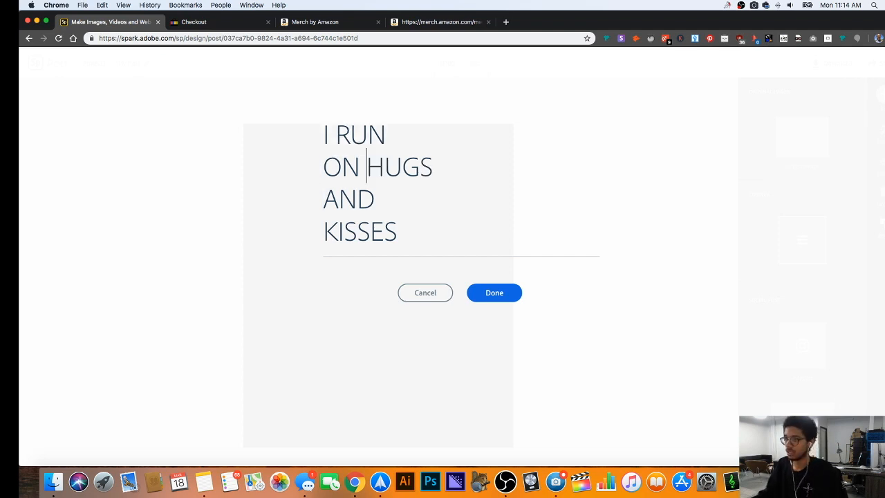
Apply Capitalize & Fit to the entered slogan and enlarge it to about half the canvas width.
left_click(494, 292)
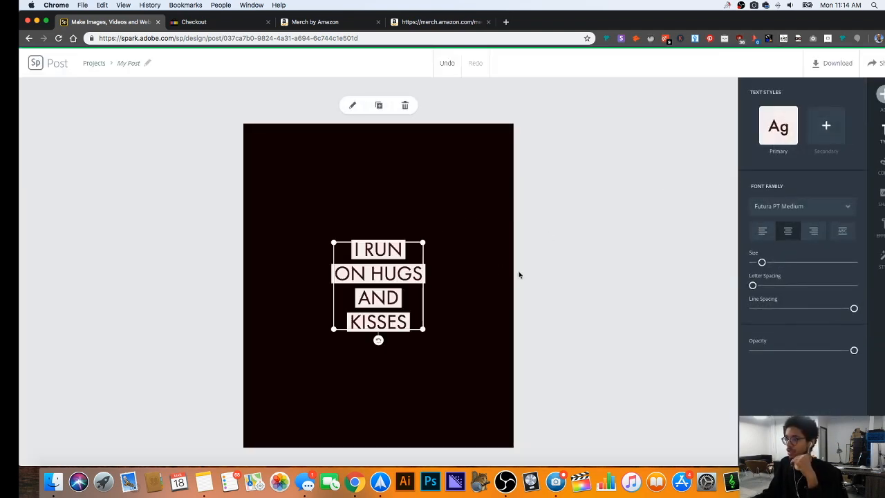
left_click(842, 234)
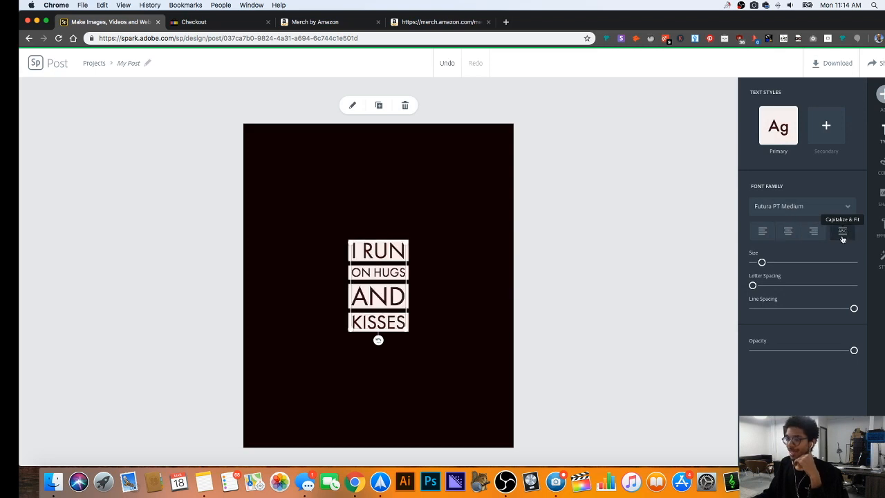
left_click_drag(763, 262, 783, 261)
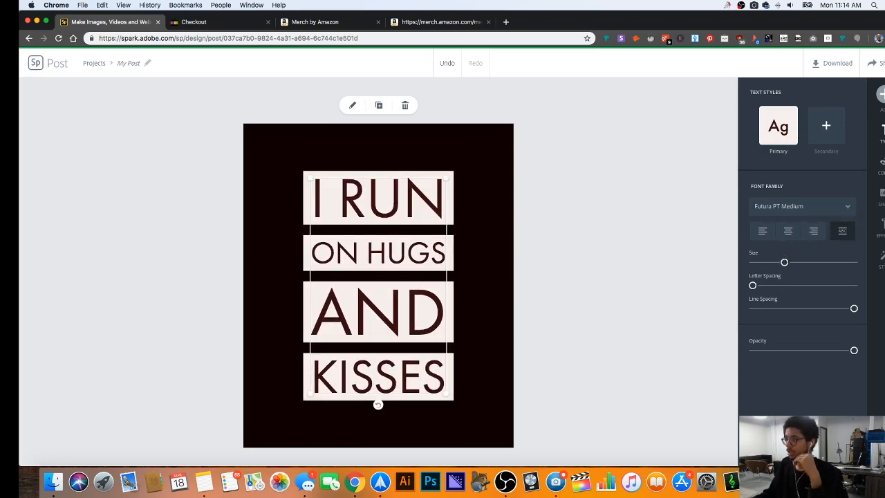
Remove the backing shape behind the slogan text.
left_click(882, 194)
scroll(804, 266, "up", 2)
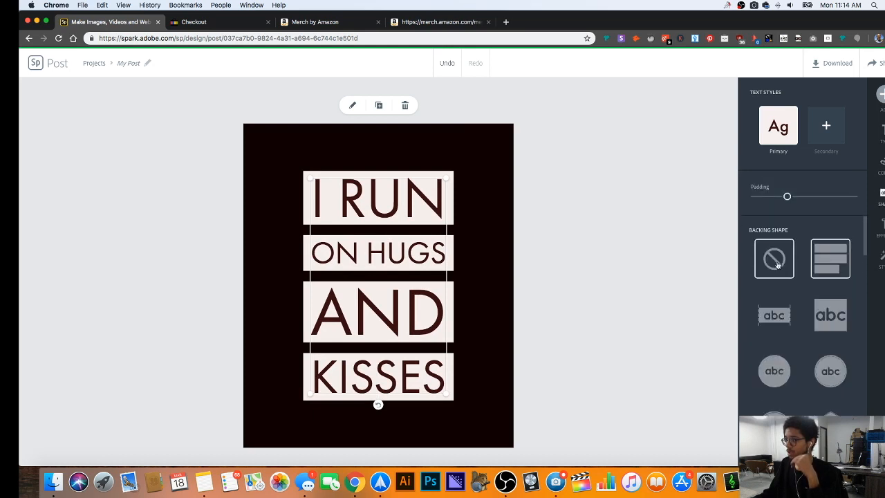
left_click(778, 265)
left_click(468, 255)
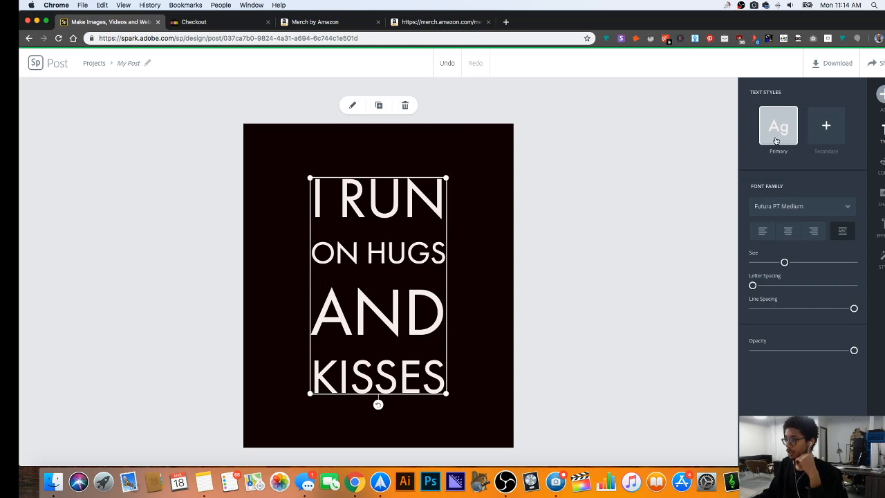
Change the slogan's font to Graduate Regular.
left_click(801, 207)
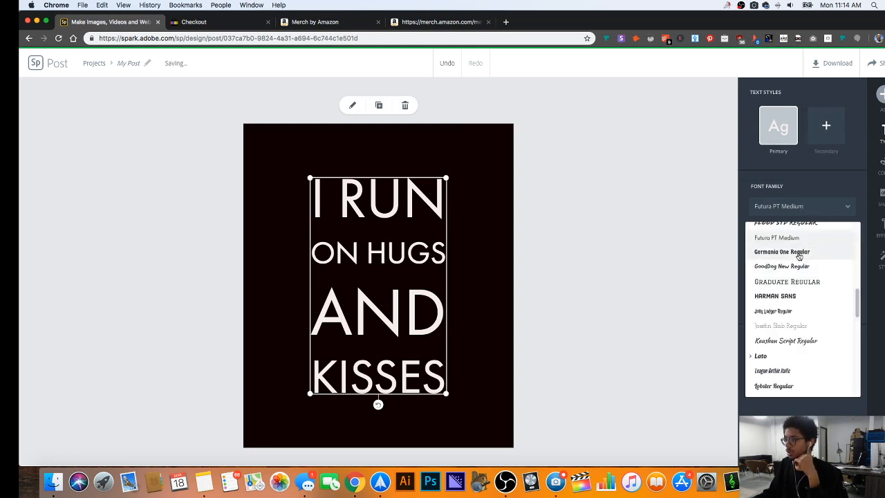
left_click(792, 283)
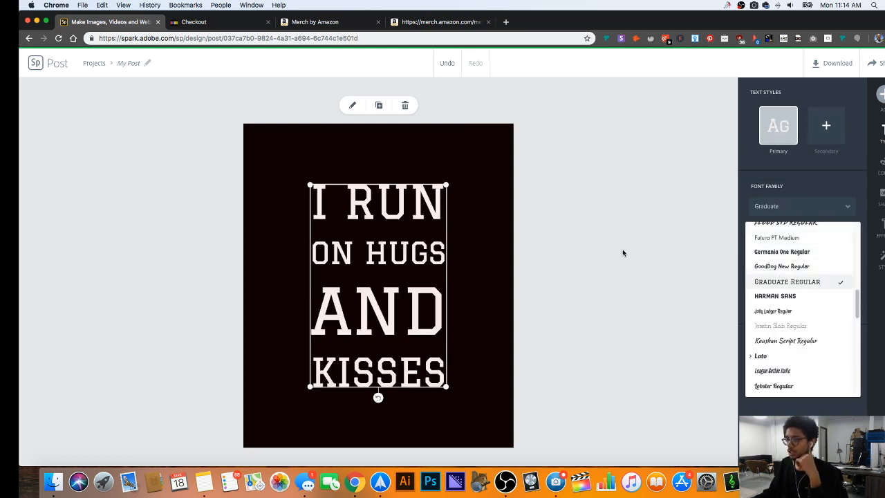
left_click(618, 187)
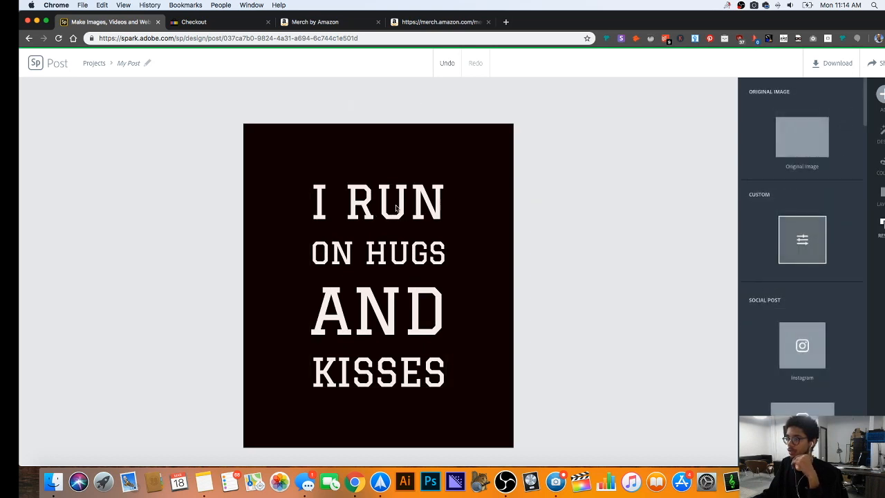
Add a secondary text style to the slogan and extend its range over the whole "I RUN" line.
left_click(400, 212)
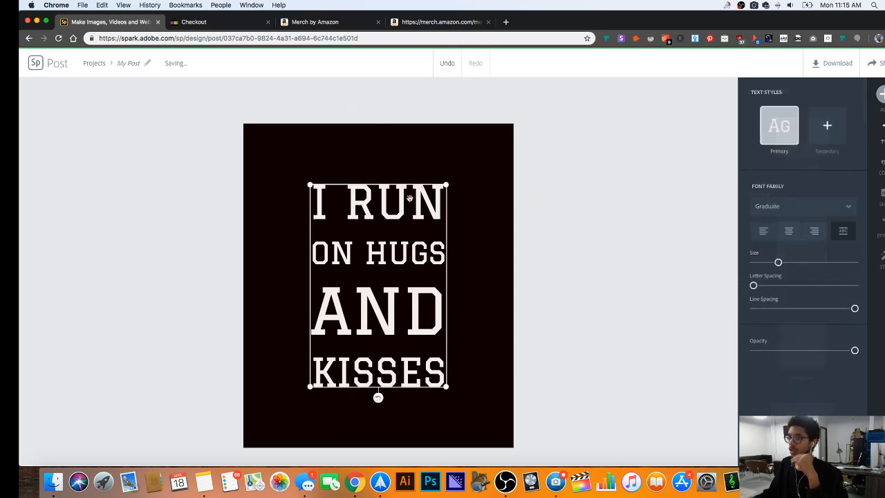
left_click(828, 127)
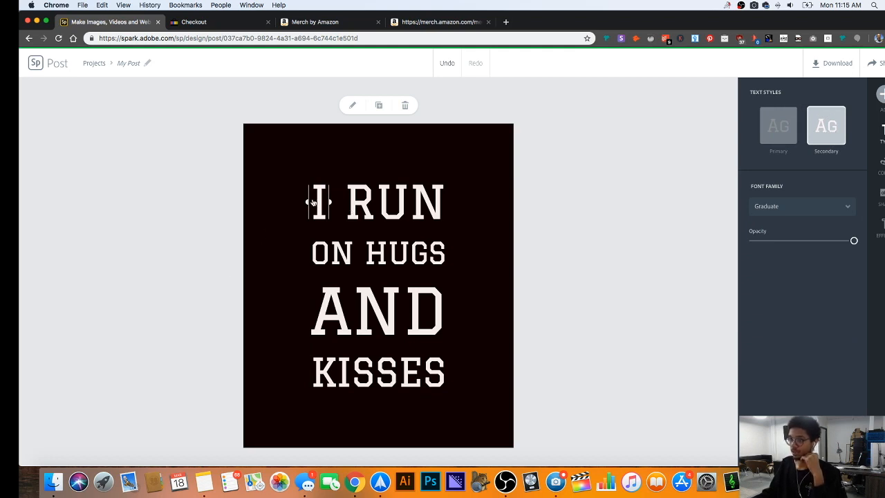
left_click_drag(399, 209, 391, 215)
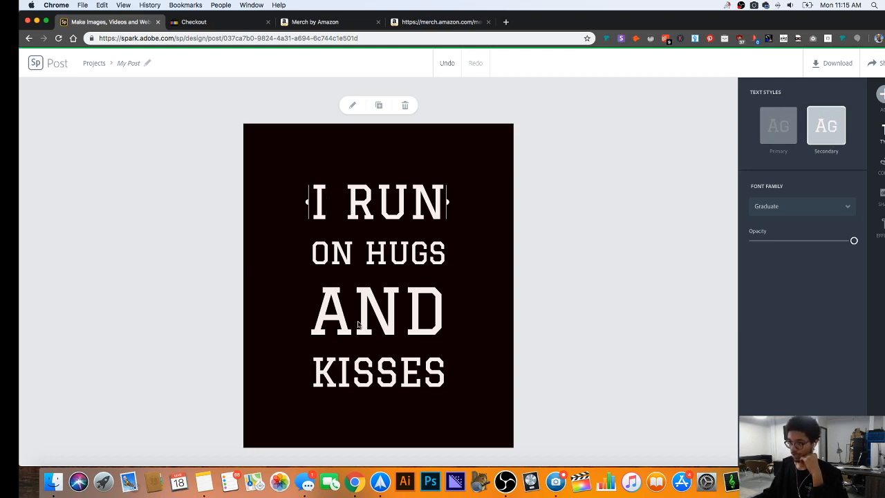
Restrict the secondary text style to the words "RUN", "HUGS" and "KISSES" in the slogan.
left_click_drag(309, 205, 374, 210)
left_click(387, 207)
left_click(399, 254)
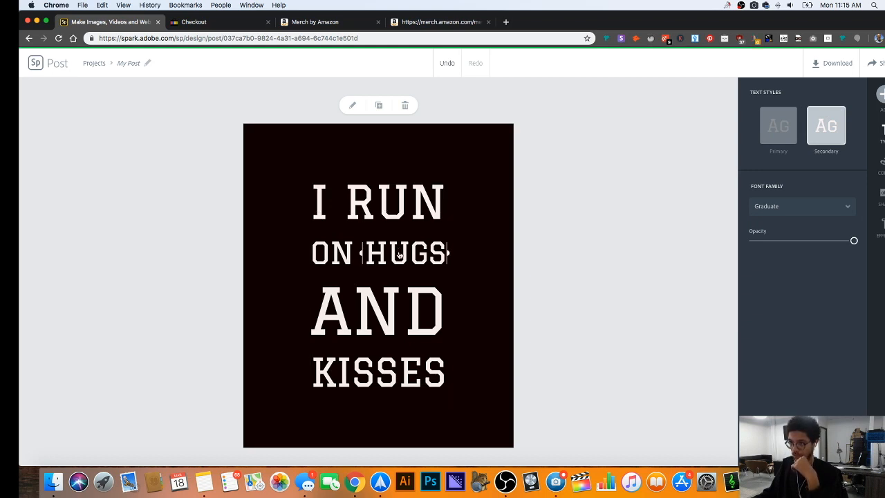
left_click(385, 384)
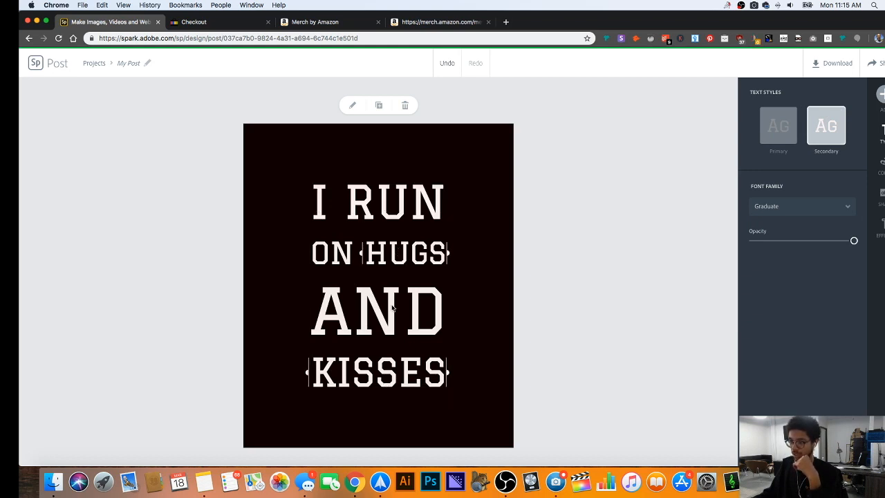
left_click(414, 206)
Set the font of the secondary text style to Harman Sans.
left_click(798, 206)
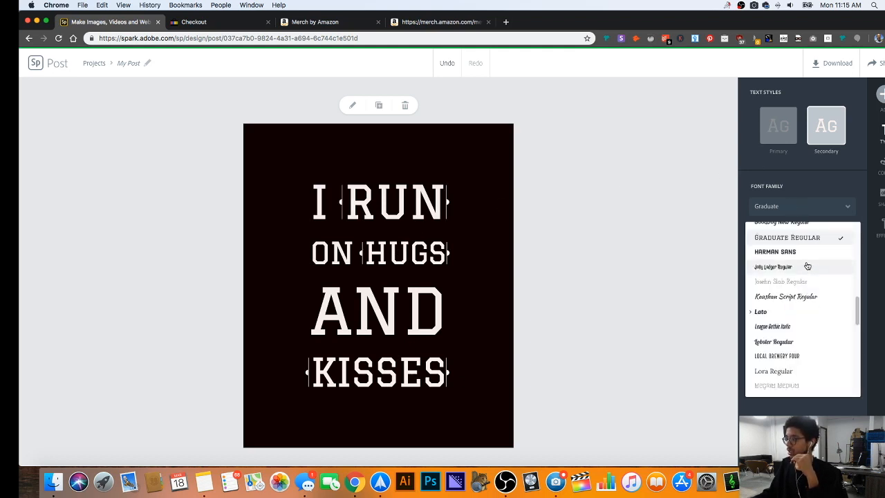
left_click(799, 256)
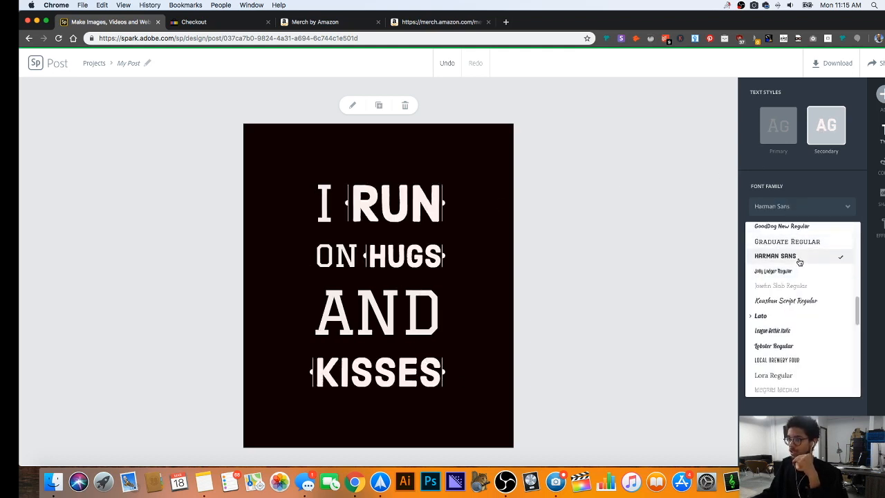
scroll(799, 261, "up", 3)
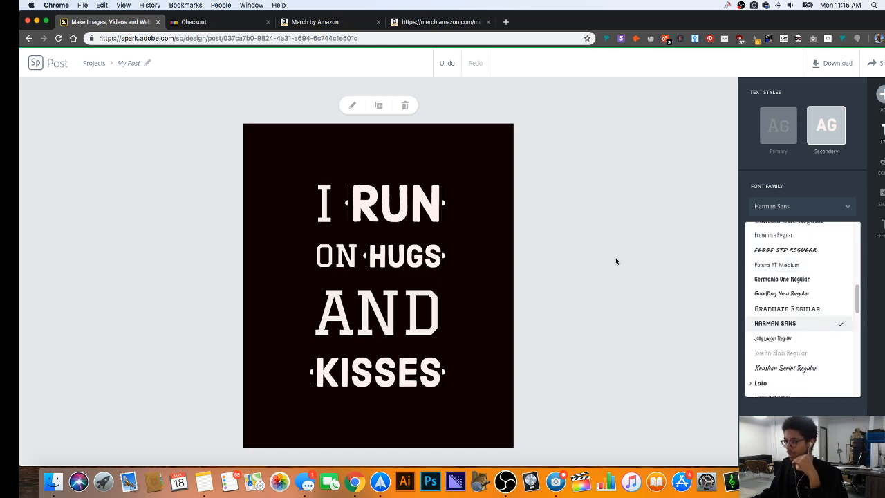
left_click(577, 261)
Scale the slogan down slightly and rebreak its text into the lines "I RUN ON", "HUGS", "AND" and "KISSES".
left_click(371, 217)
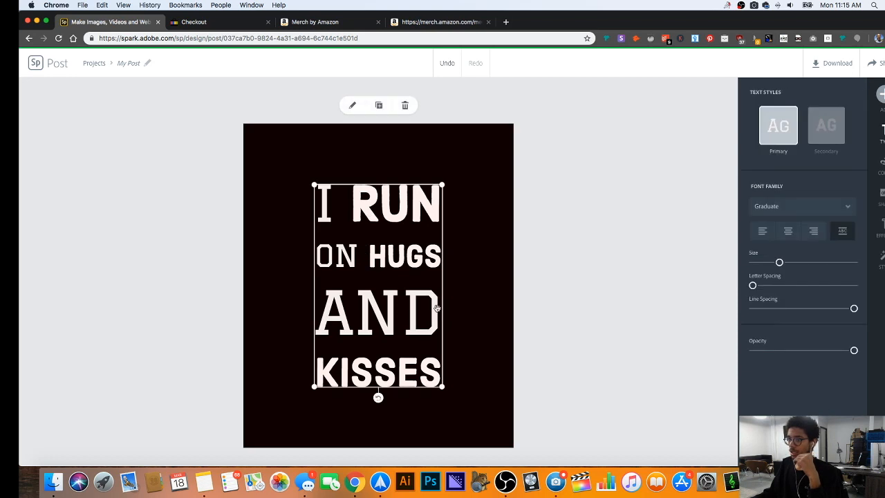
left_click_drag(442, 393, 447, 367)
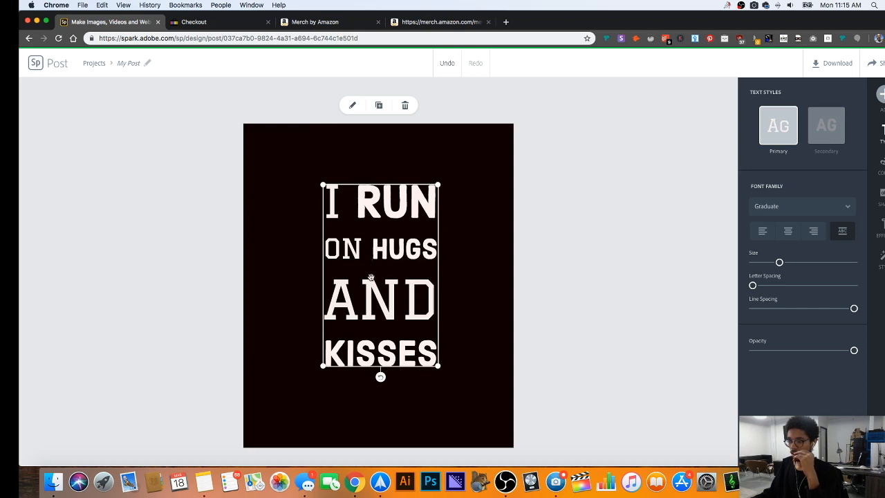
double_click(370, 255)
key("Return")
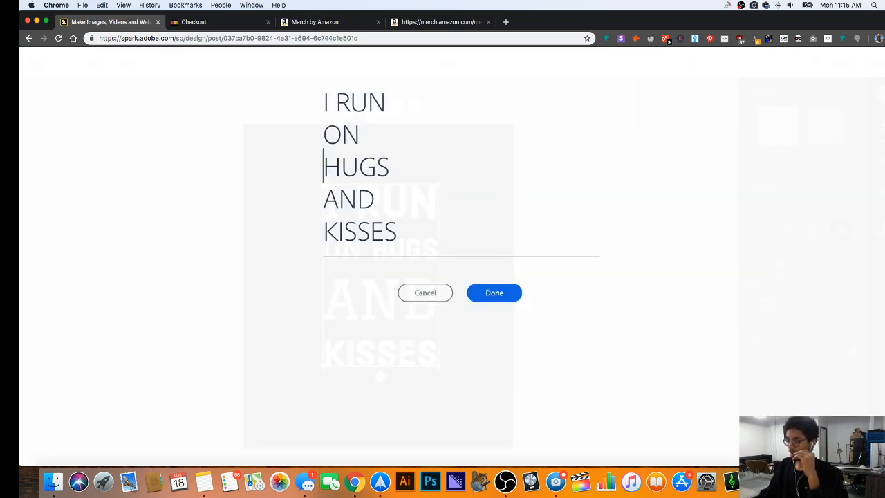
left_click(338, 120)
key("BackSpace")
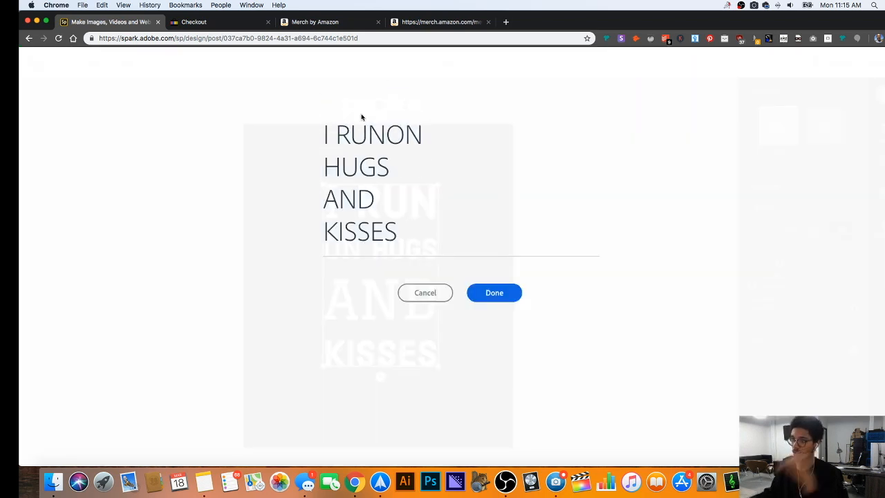
left_click(493, 295)
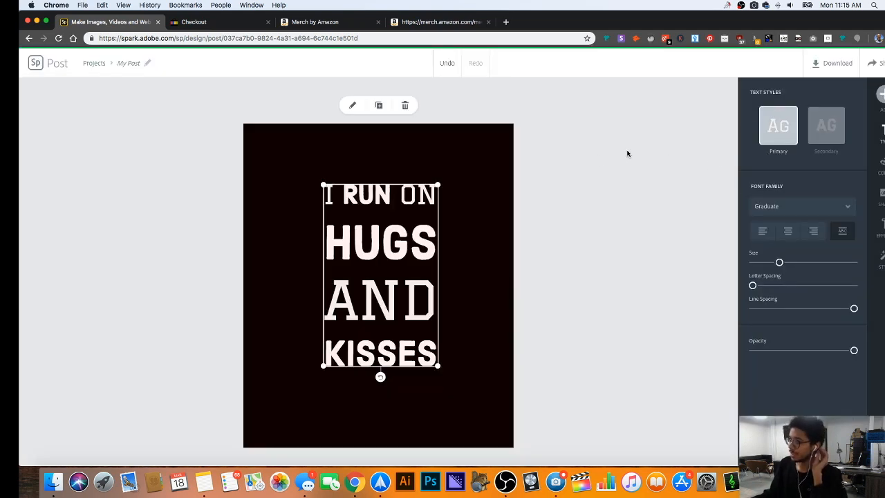
Try Kaushan Script Regular, CabinSketch Bold and Bellfort Thin as the font of the slogan's primary text style.
left_click(594, 160)
left_click(414, 203)
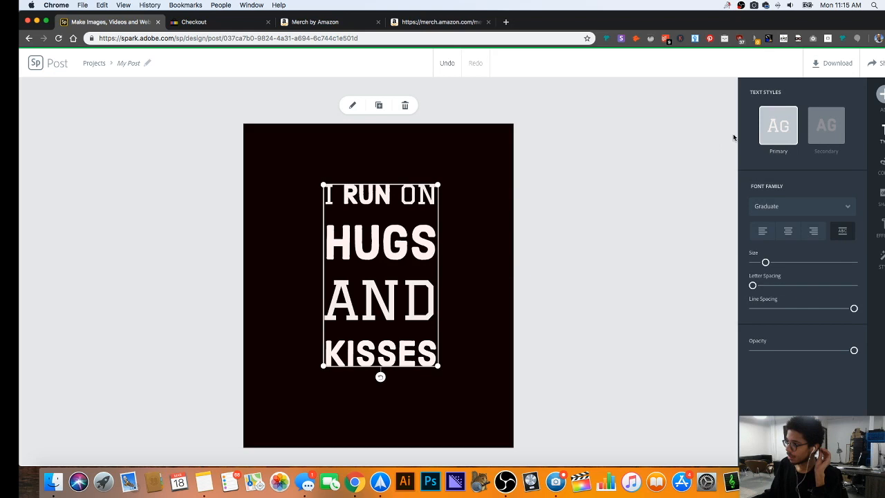
left_click(779, 206)
left_click(785, 297)
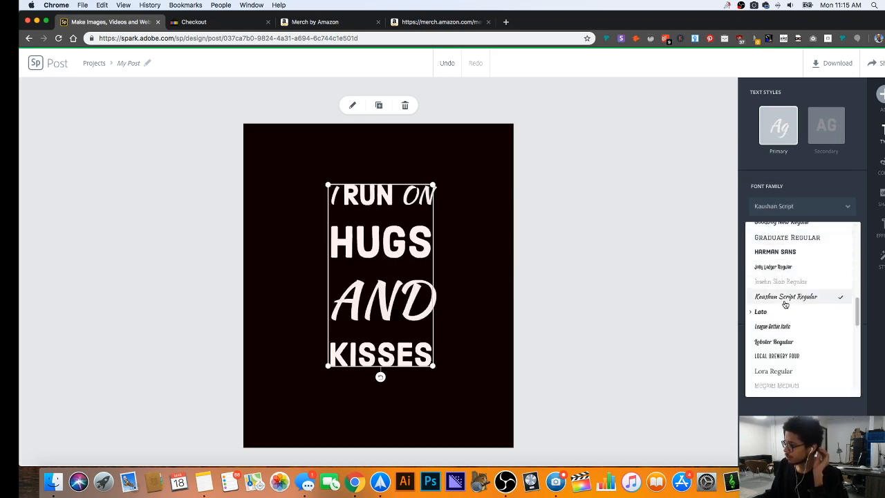
scroll(787, 297, "up", 5)
left_click(787, 252)
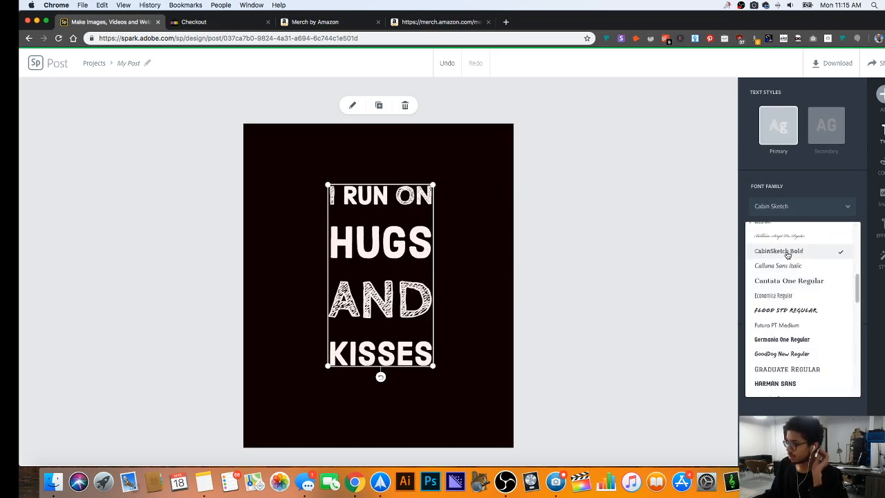
scroll(785, 254, "up", 1)
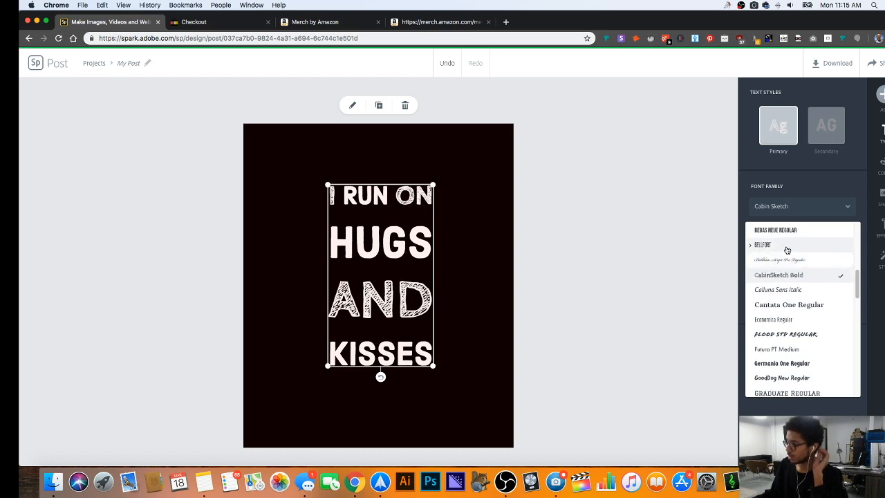
left_click(786, 246)
Try Abril Fatface Regular and League Gothic Italic for the primary style, then apply Montserrat Regular.
scroll(788, 249, "up", 2)
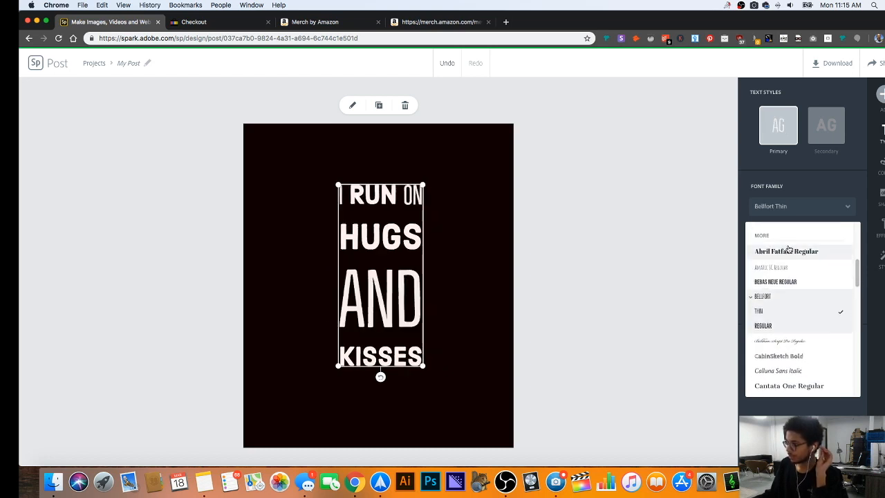
left_click(790, 251)
scroll(795, 283, "down", 5)
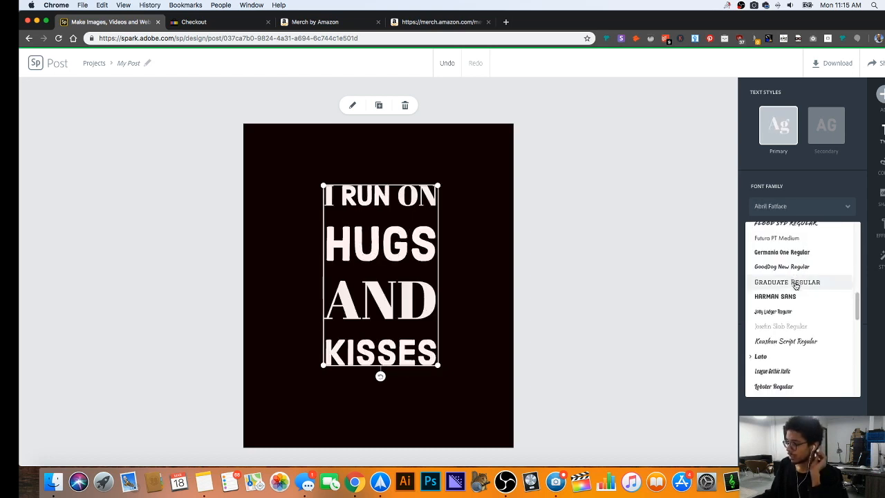
left_click(787, 298)
scroll(788, 301, "down", 2)
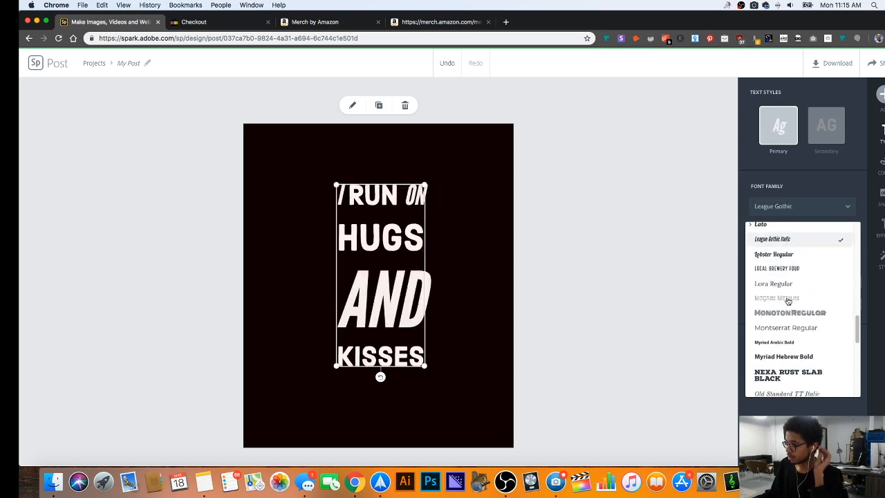
left_click(785, 327)
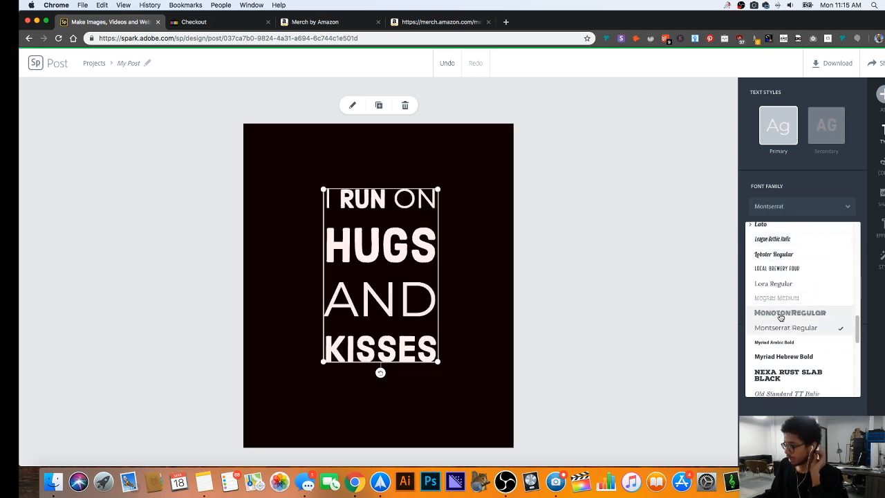
left_click(608, 304)
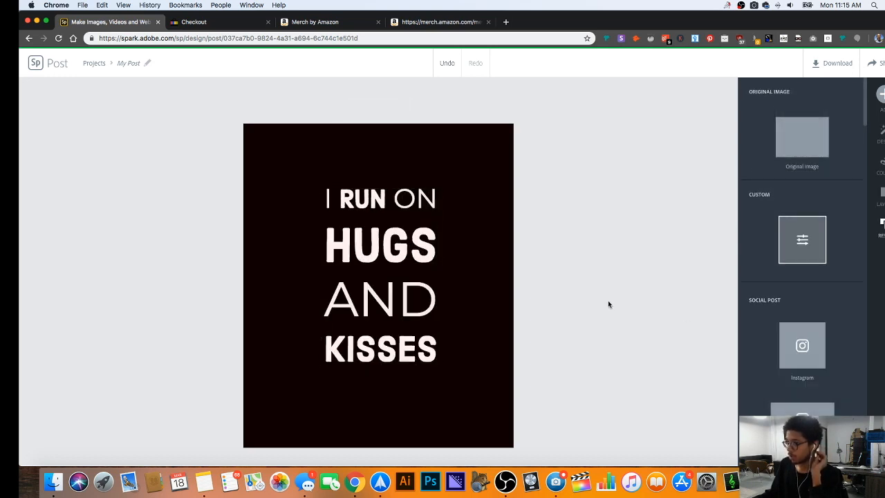
Reduce the slogan's line spacing to about a quarter of its range so the lines sit close together.
left_click(390, 258)
left_click_drag(859, 313, 777, 307)
left_click(656, 296)
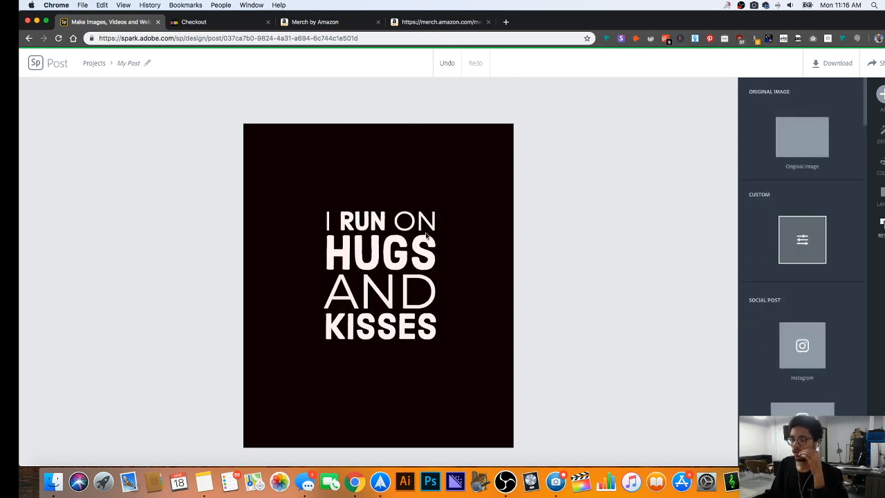
Try Raleway Heavy and Raleway Regular as the font of the slogan's primary text style.
left_click(388, 309)
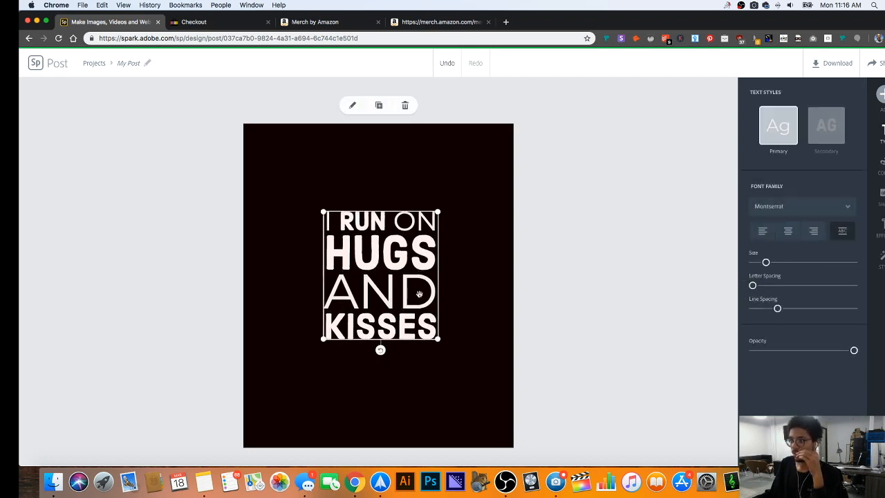
left_click(772, 130)
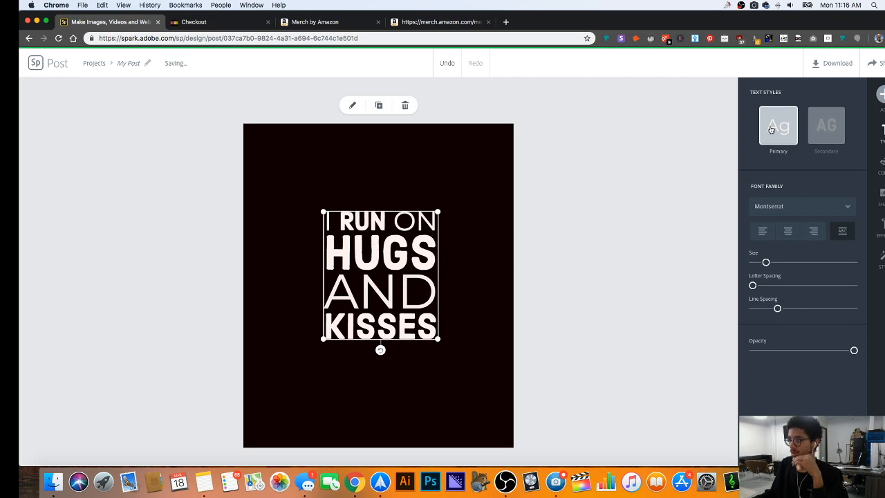
left_click(794, 207)
scroll(788, 286, "down", 3)
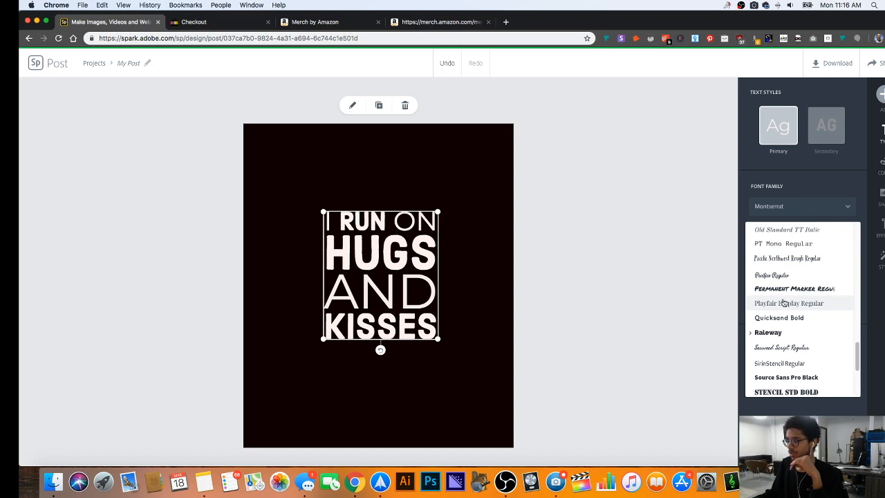
left_click(794, 328)
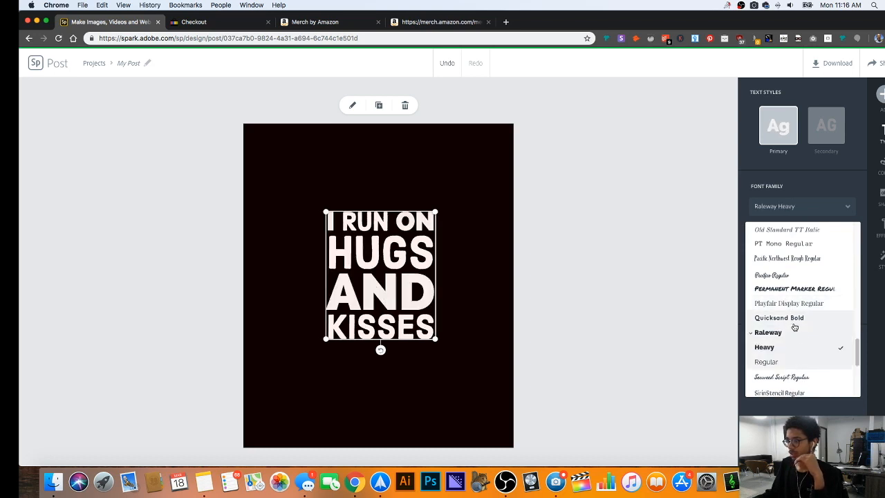
scroll(794, 328, "down", 3)
left_click(784, 277)
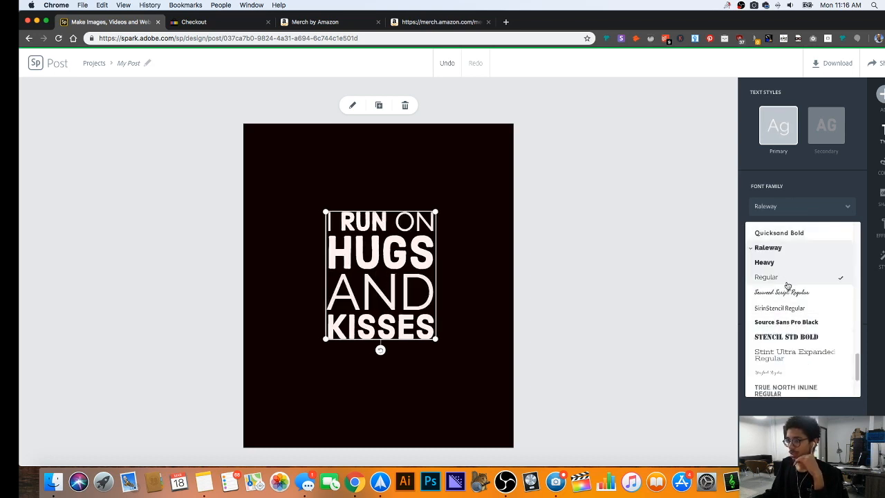
Try True North Inline Regular, Vast Shadow Regular and Voltaire Regular for the primary text style.
scroll(787, 287, "down", 3)
left_click(790, 313)
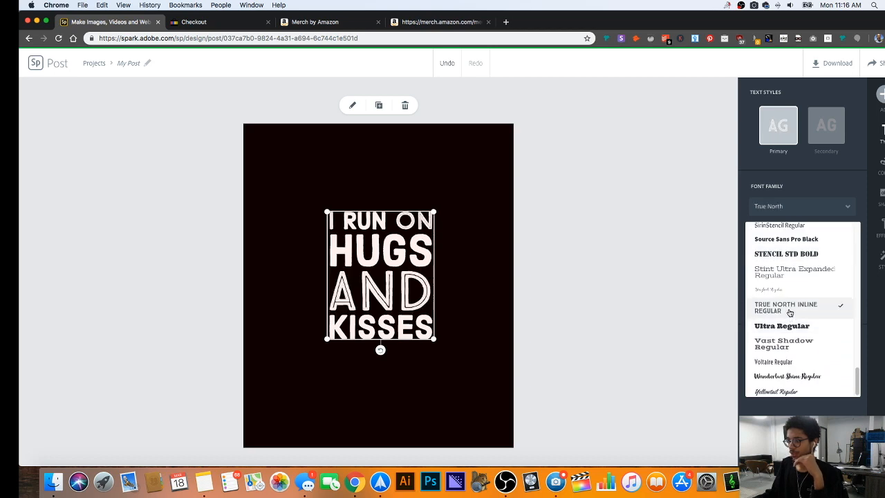
scroll(788, 312, "down", 1)
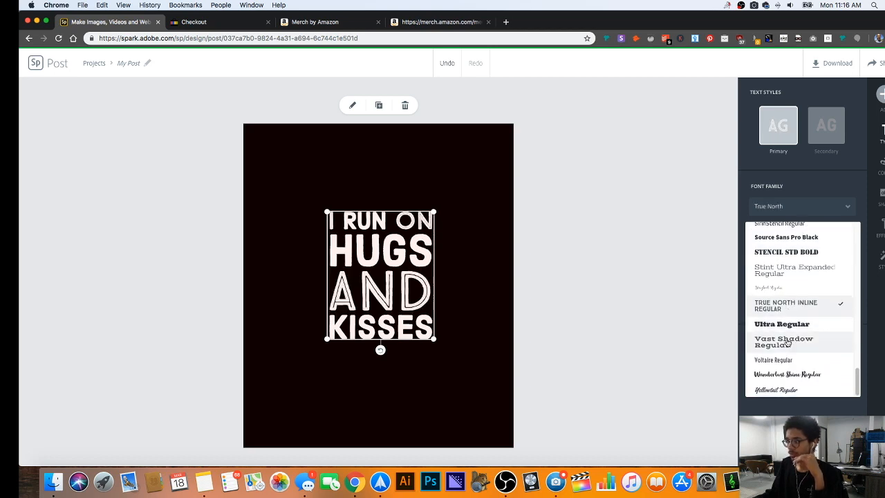
left_click(786, 341)
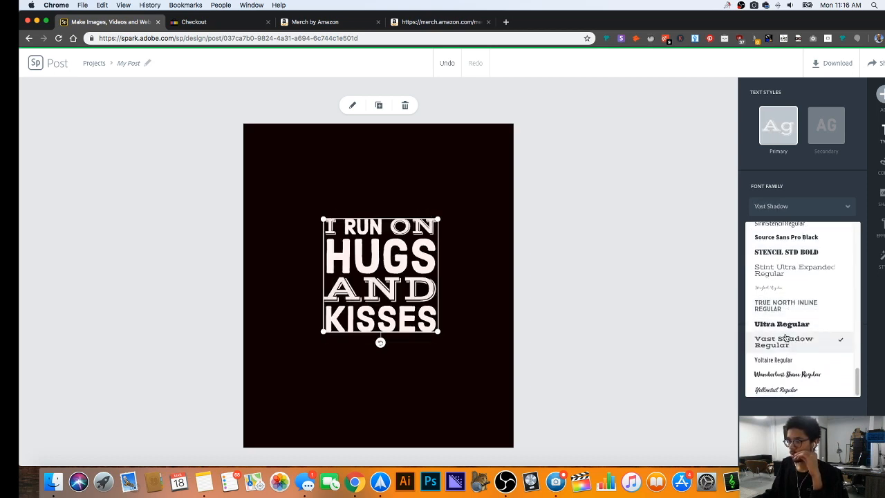
left_click(785, 359)
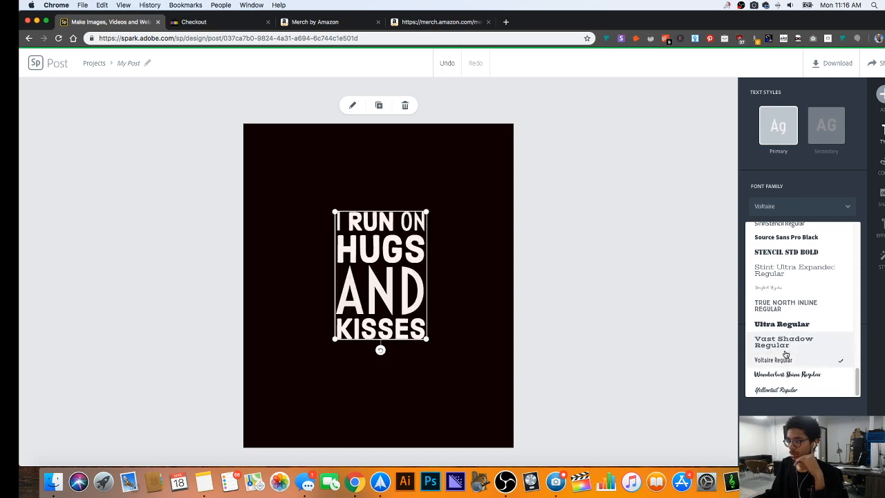
Try Lora Regular, Local Brewery Four and League Gothic Italic for the primary text style.
scroll(784, 329, "up", 1)
scroll(784, 329, "up", 5)
left_click(793, 284)
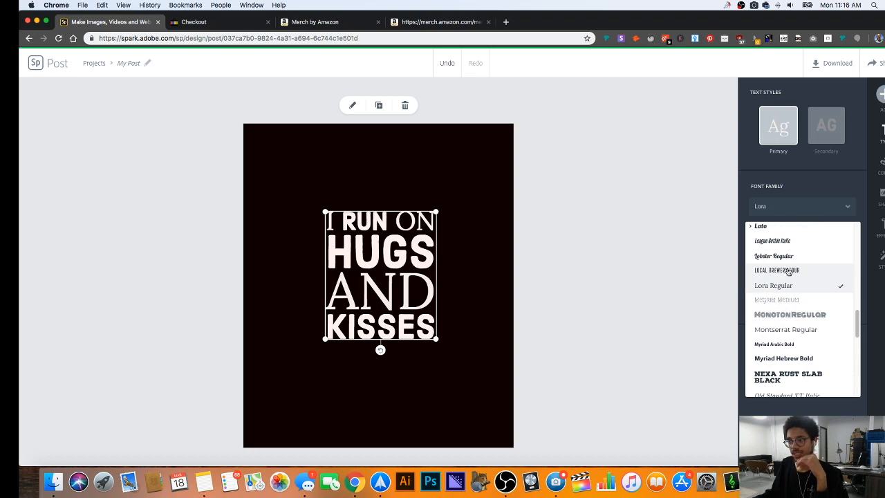
left_click(796, 271)
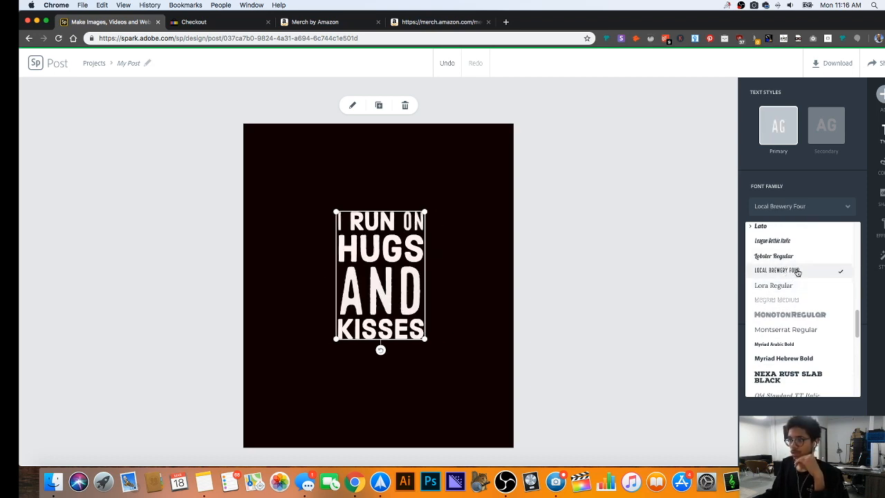
scroll(796, 271, "up", 1)
left_click(796, 273)
Try Cantata One Regular, Bellfort Thin and Amatic SC Regular as the font of the slogan's primary text style.
scroll(796, 263, "up", 3)
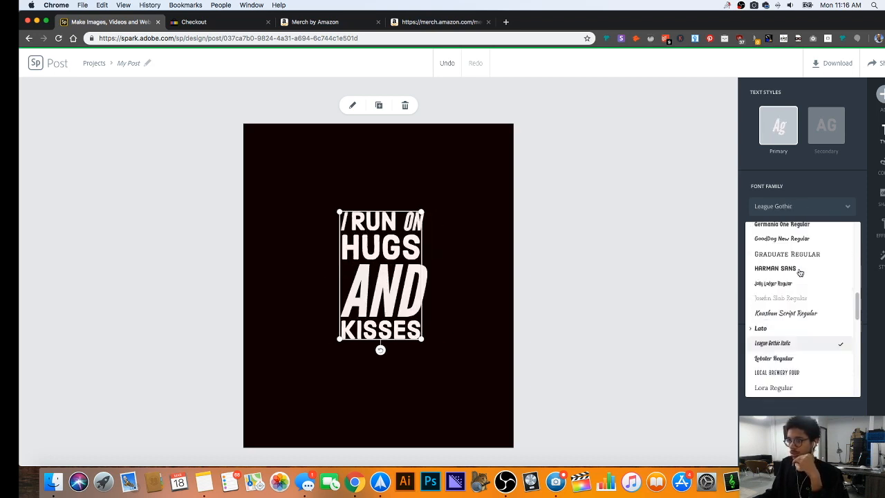
left_click(798, 240)
scroll(800, 242, "up", 2)
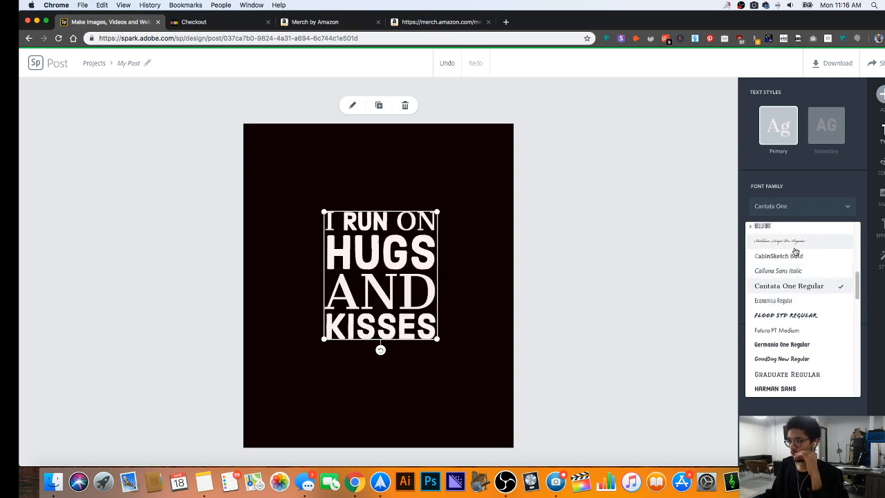
left_click(800, 242)
left_click(794, 233)
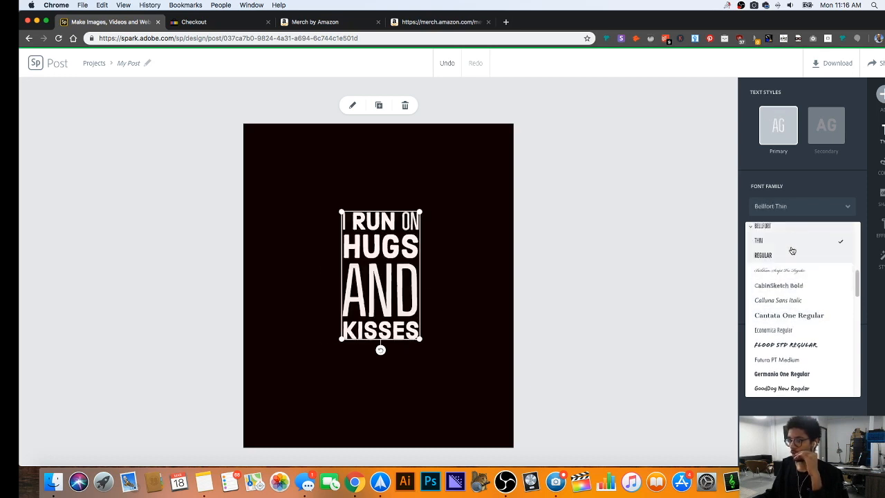
scroll(792, 255, "up", 2)
left_click(770, 259)
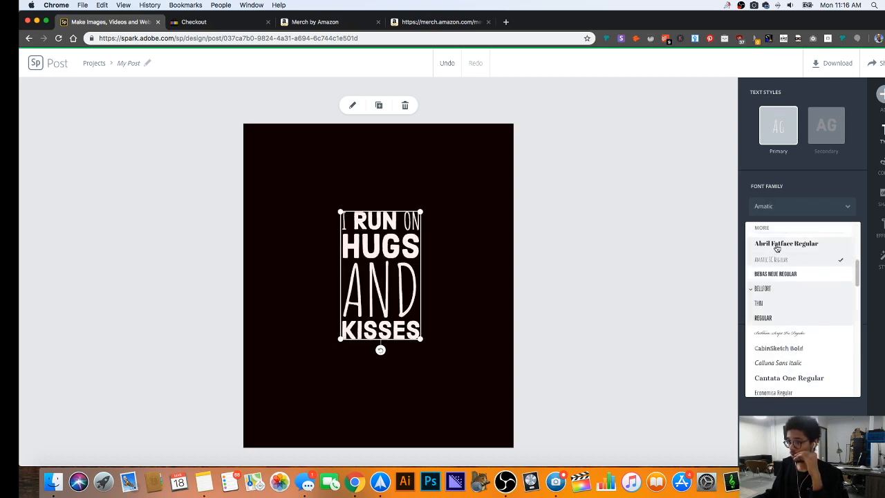
left_click(560, 239)
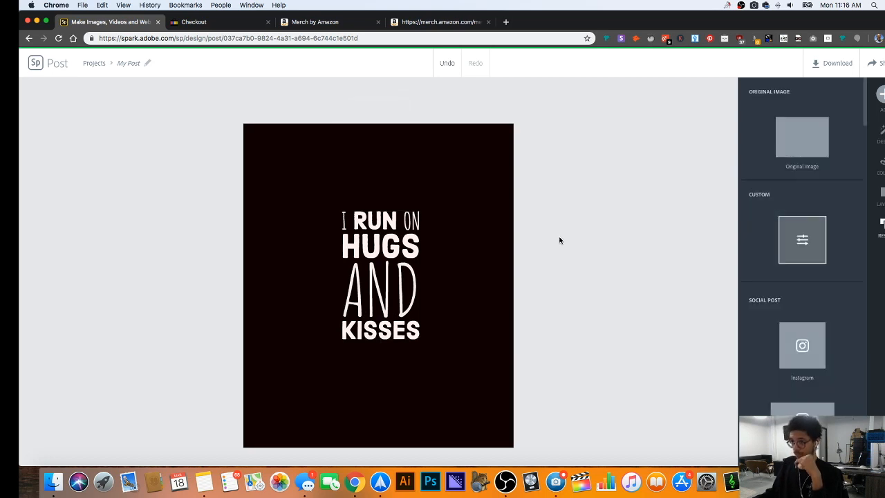
Try Ridgeline 201 Regular, Freshman Normal and raustila Regular for the slogan's primary text style.
left_click(406, 291)
left_click(792, 206)
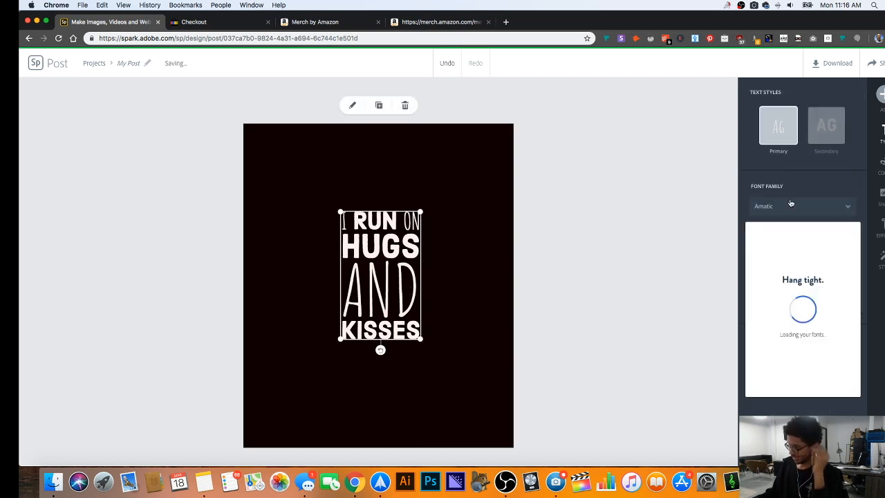
scroll(792, 276, "up", 5)
left_click(776, 325)
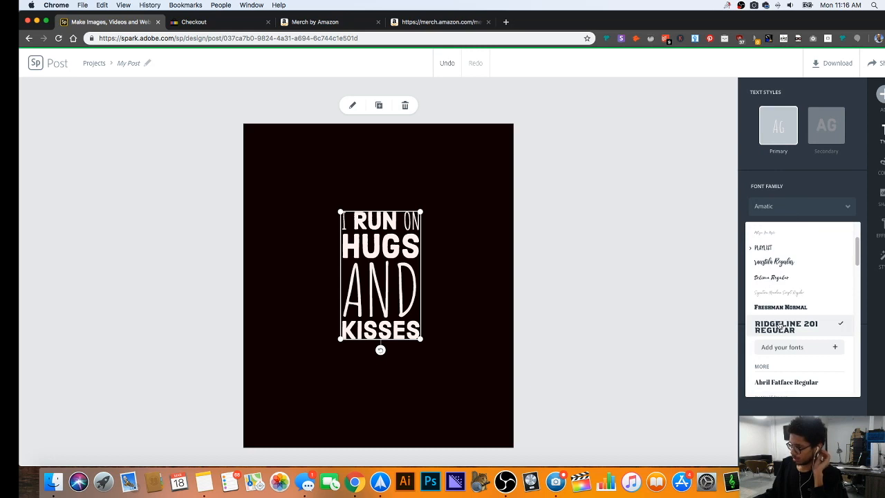
left_click(779, 307)
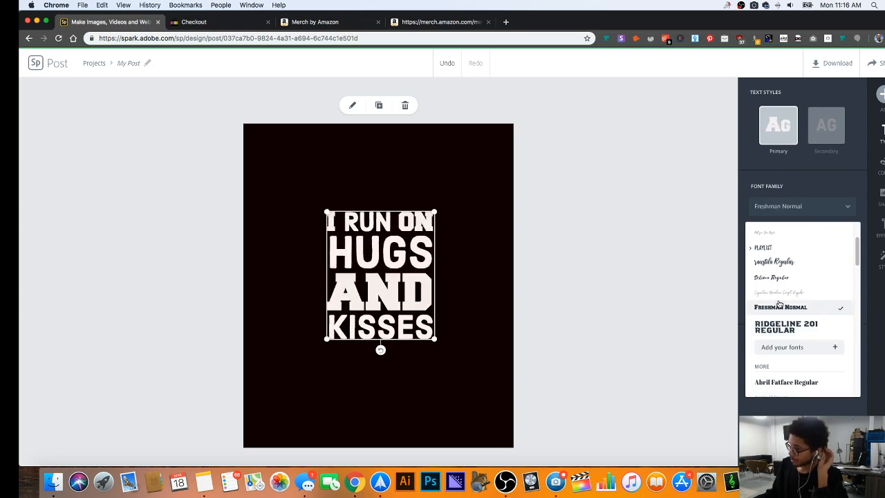
scroll(783, 284, "up", 1)
left_click(783, 274)
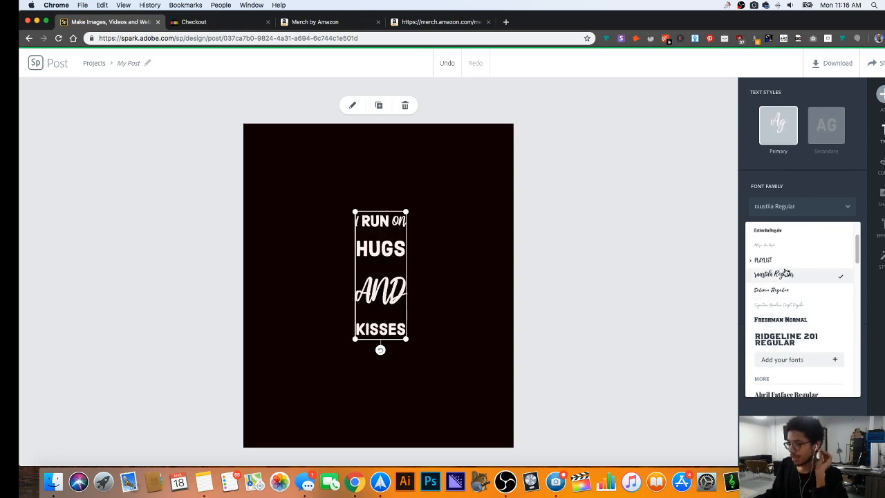
Try PT Serif Regular, Debby Script and Futura PT Medium for the slogan's primary text style.
scroll(785, 269, "up", 2)
left_click(785, 248)
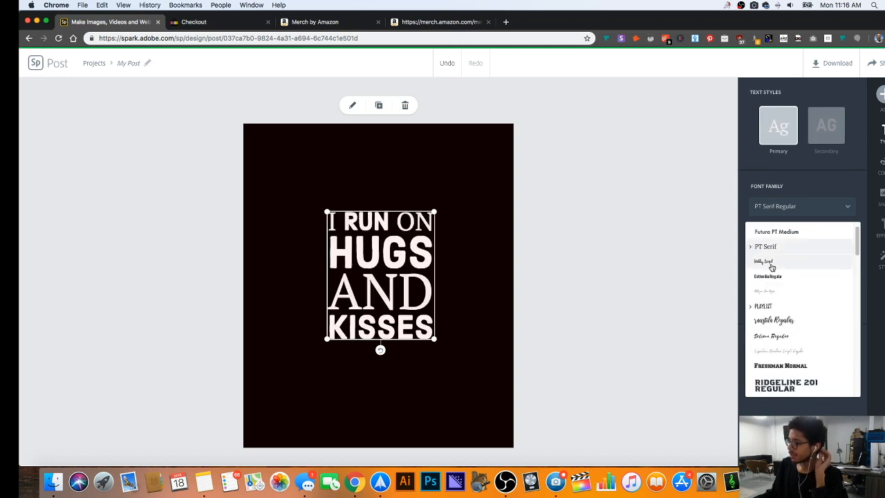
left_click(770, 263)
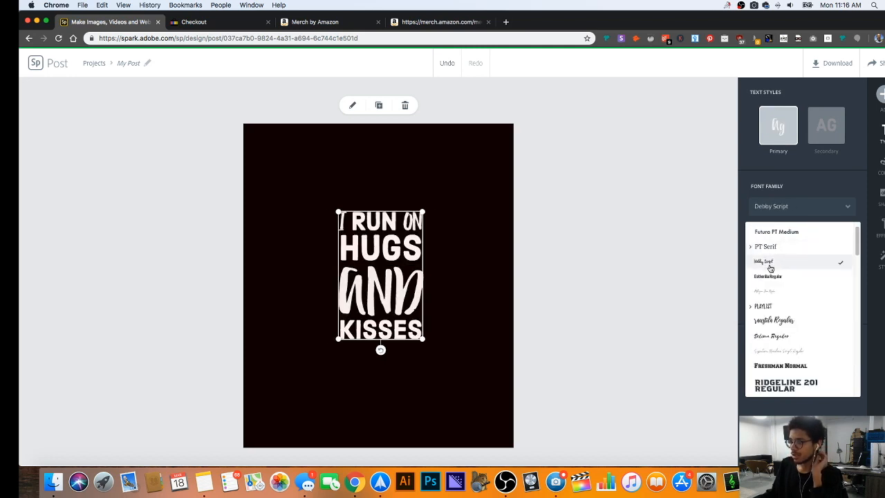
scroll(770, 268, "up", 1)
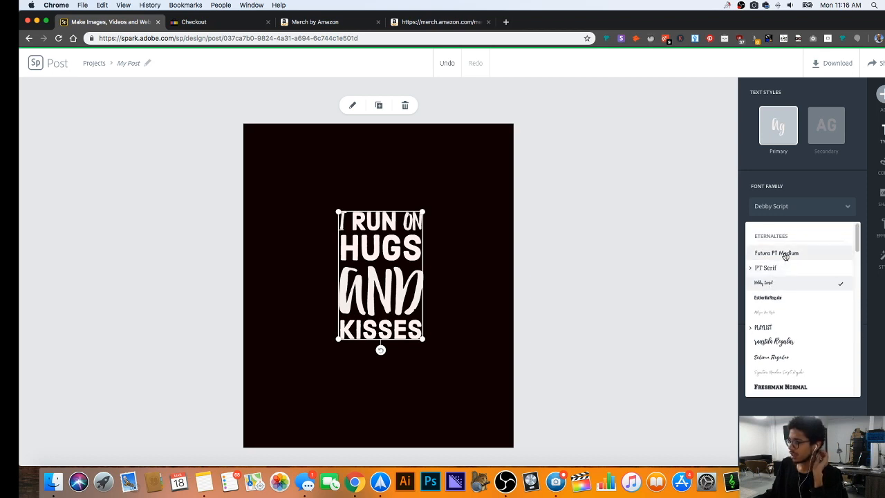
left_click(784, 255)
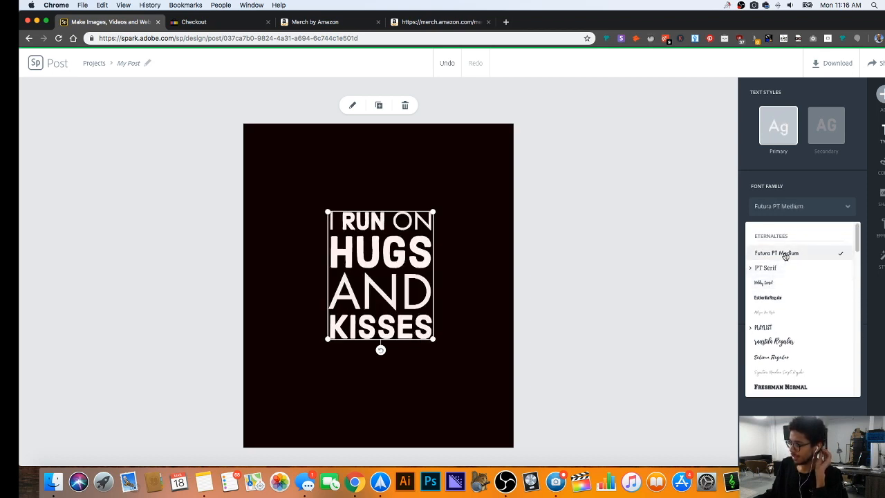
Set the font of the slogan's primary text style to Lato Light.
scroll(768, 323, "down", 5)
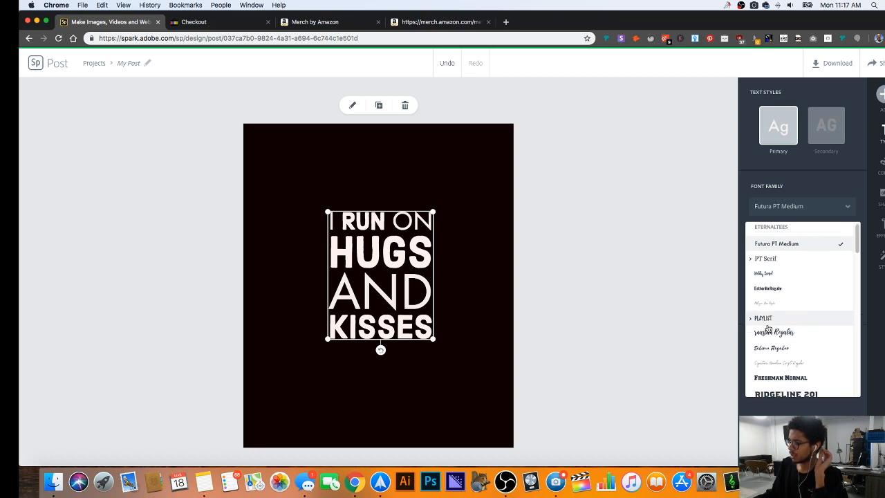
scroll(767, 324, "down", 10)
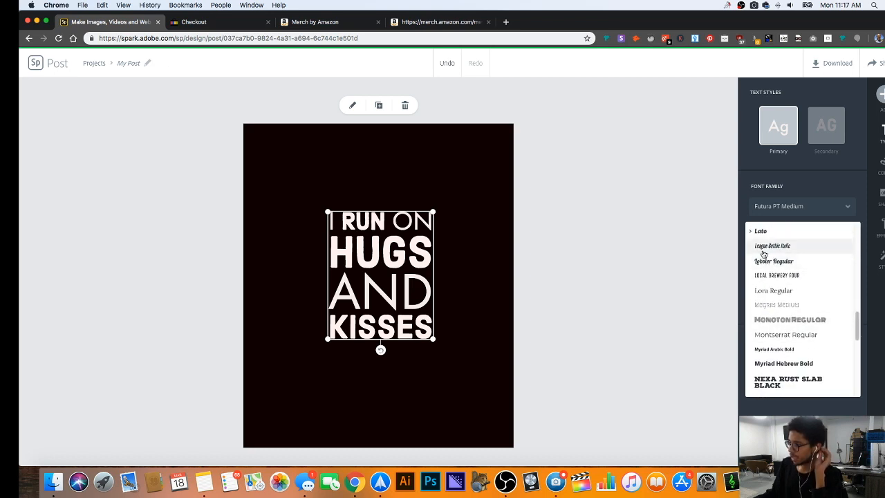
left_click(757, 231)
left_click(760, 289)
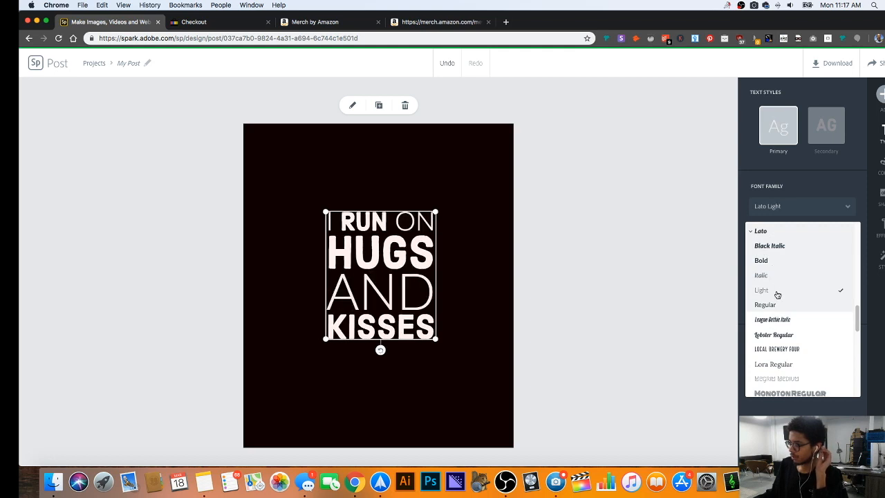
left_click(639, 293)
Set the colour of the slogan's primary text style to white, FFFFFF, and save it.
left_click(398, 263)
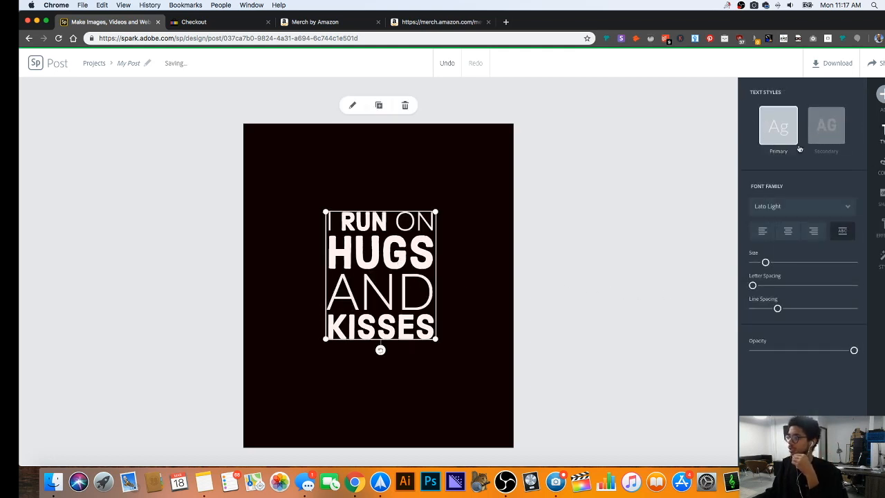
left_click(881, 164)
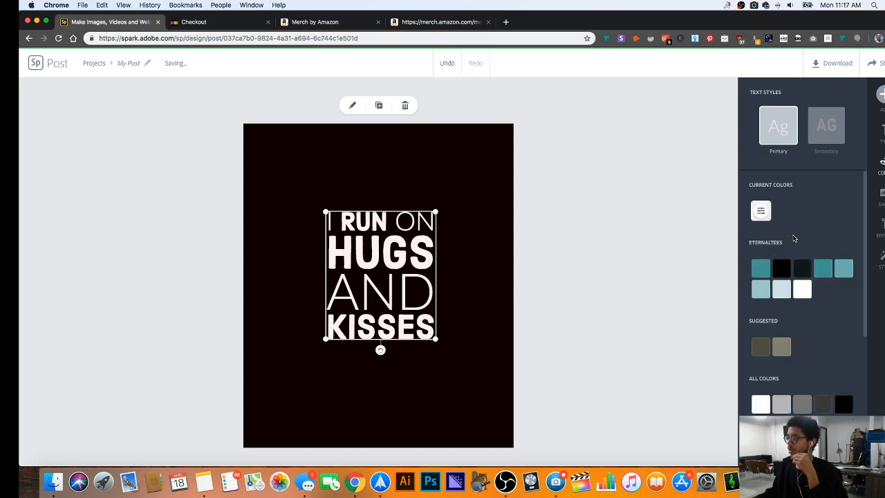
left_click(803, 290)
left_click(760, 211)
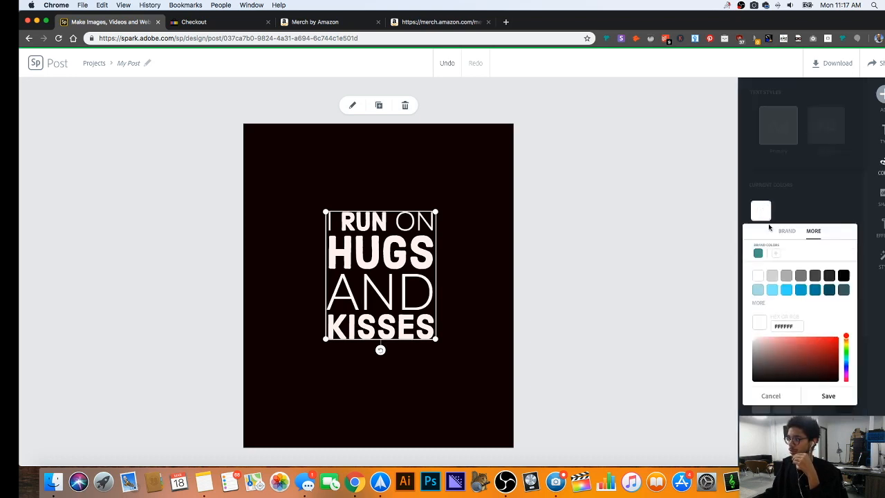
left_click(837, 391)
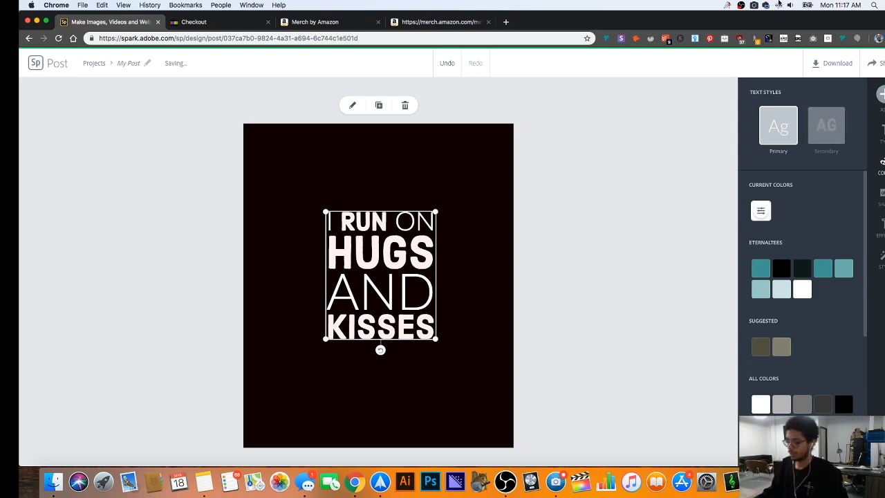
Launch the flux utility through the system-wide search.
key("super+space")
type("flux")
key("Return")
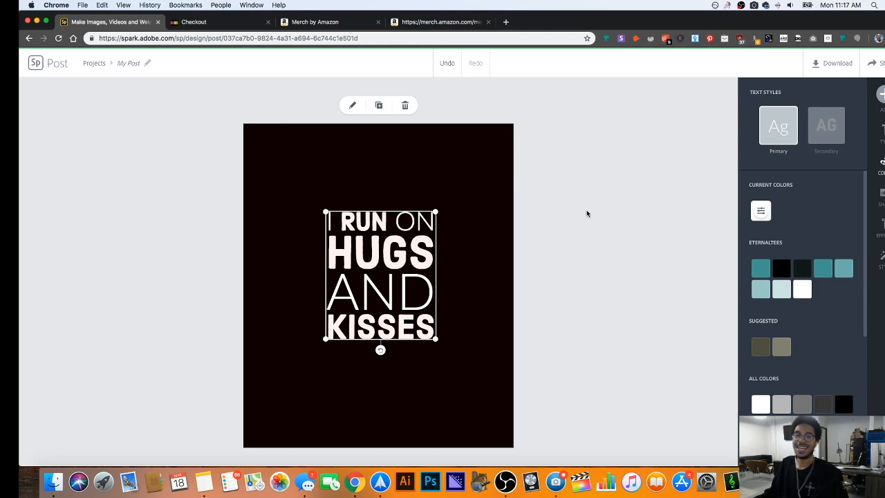
Reapply the white EternalTees brand swatch to the slogan's primary text style.
left_click(505, 228)
left_click(414, 249)
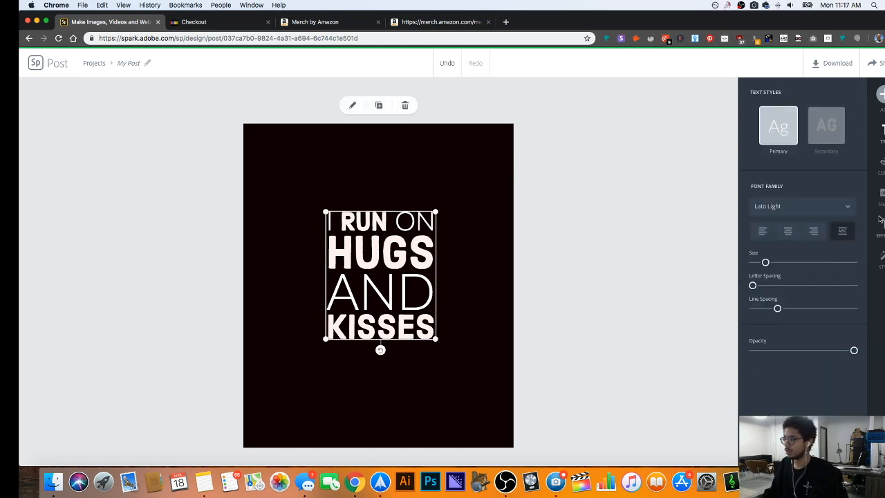
left_click(882, 165)
left_click(801, 295)
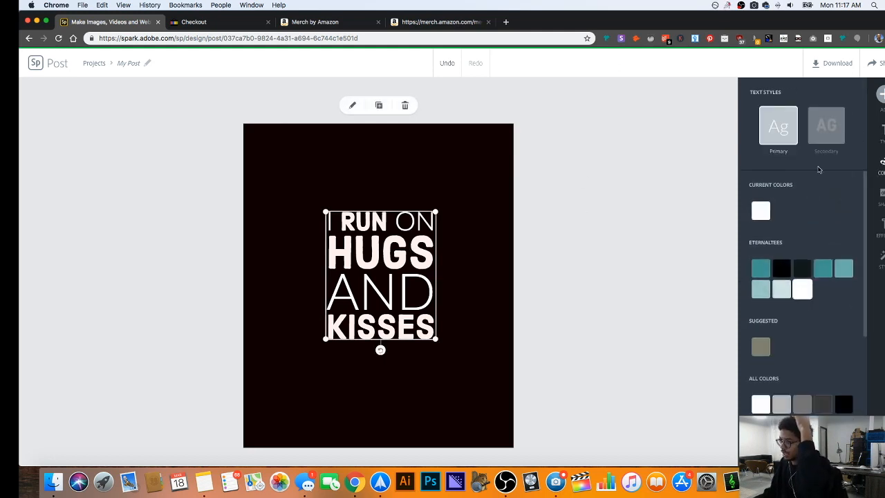
left_click(624, 276)
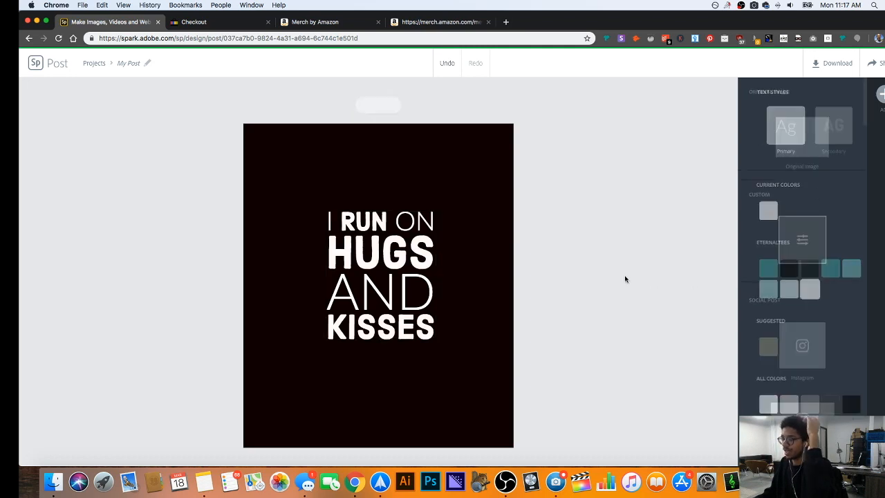
Colour the slogan's secondary text style medium pink from the full colour palette.
left_click(386, 266)
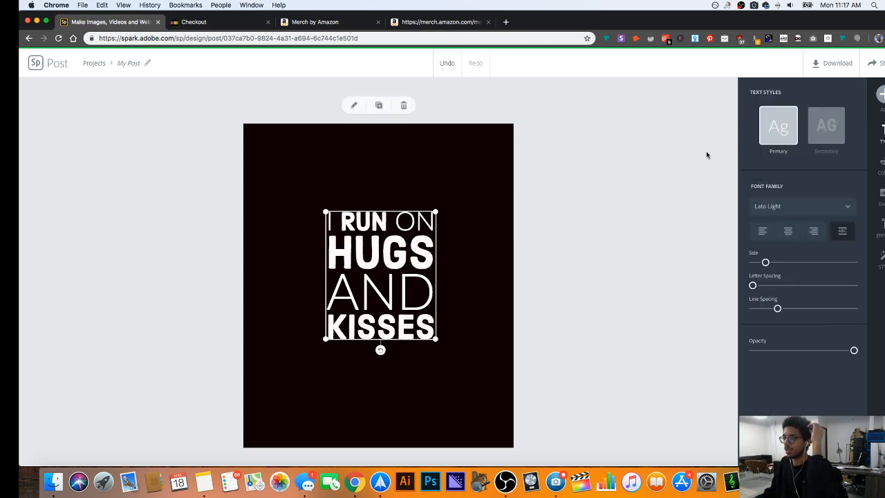
left_click(838, 135)
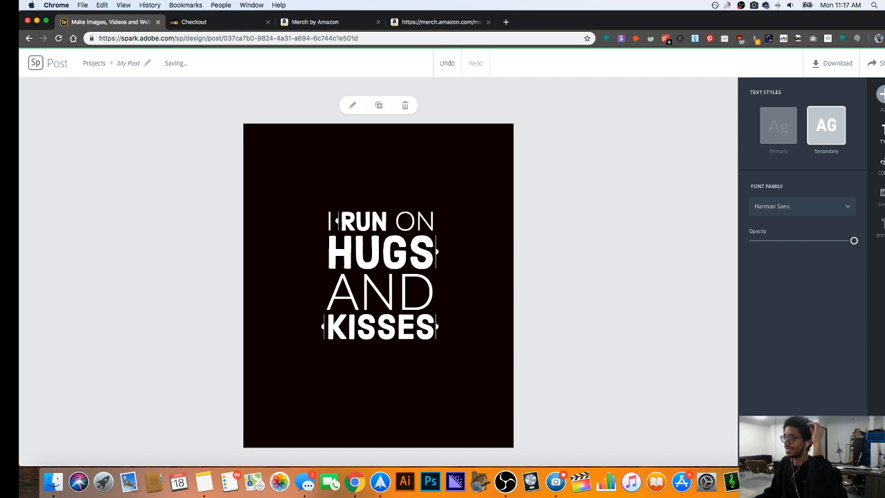
left_click(881, 163)
scroll(777, 279, "down", 5)
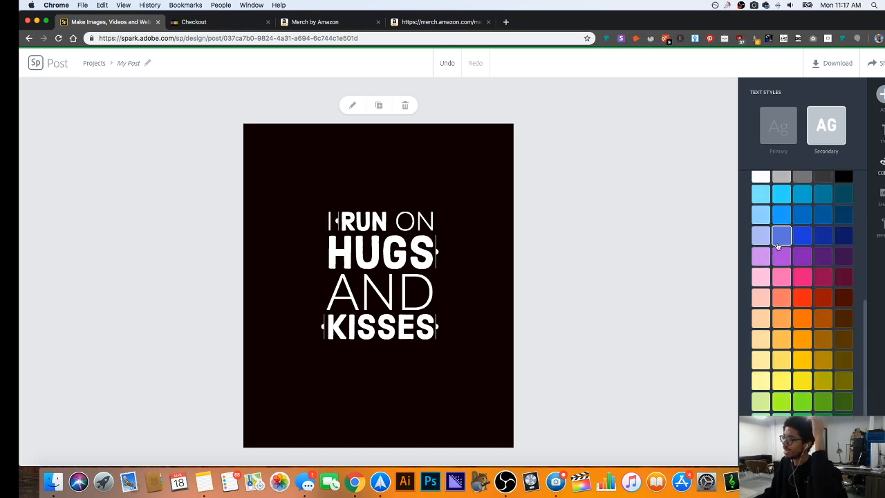
left_click(777, 280)
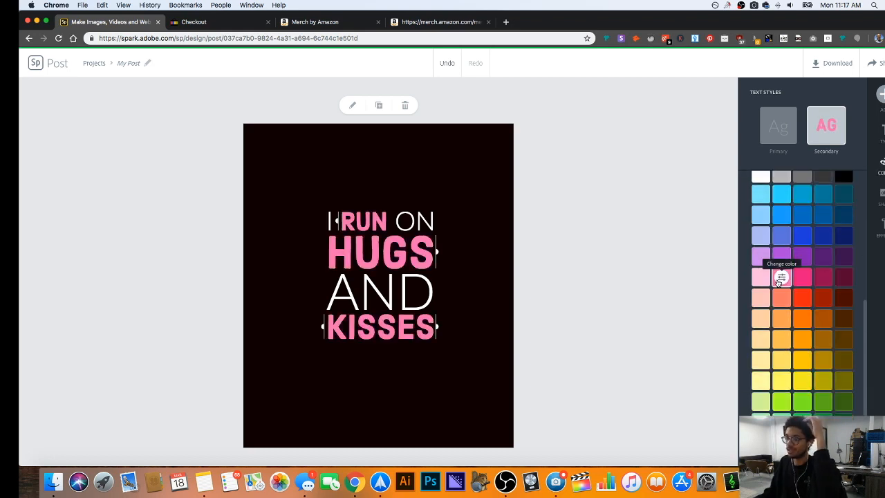
left_click(585, 290)
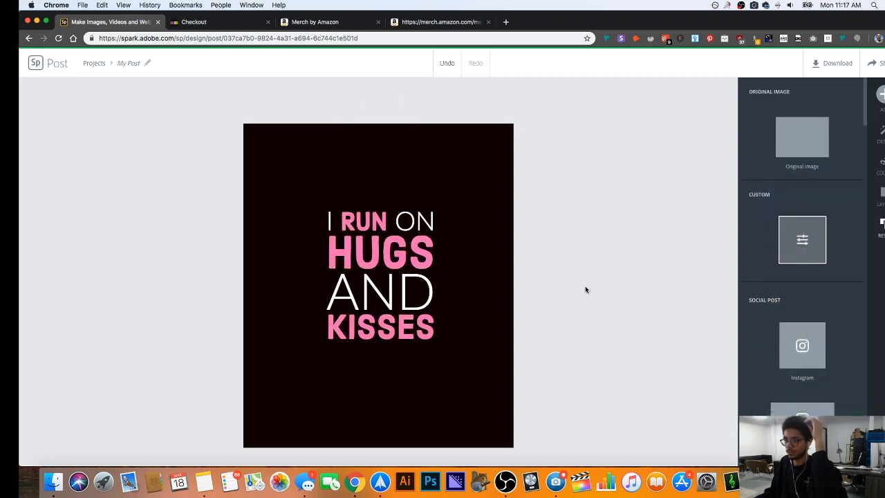
Take the word RUN out of the secondary text style so only HUGS and KISSES use it.
left_click(367, 222)
left_click(836, 136)
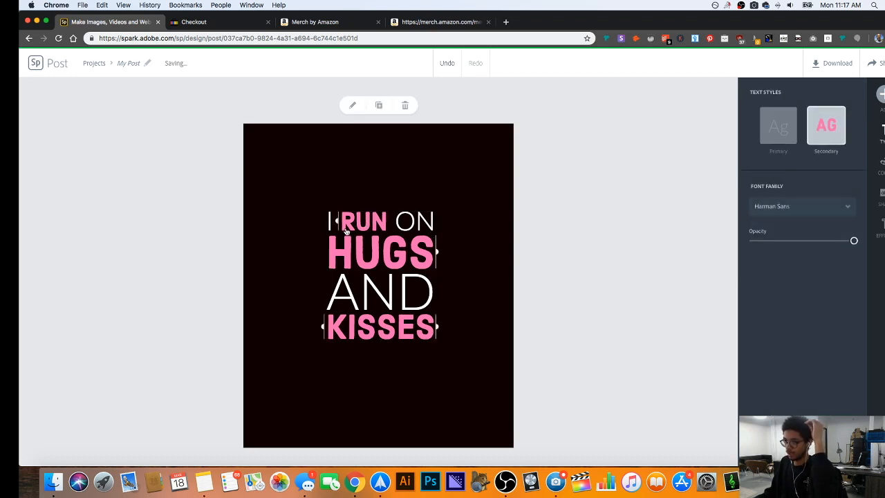
left_click(610, 205)
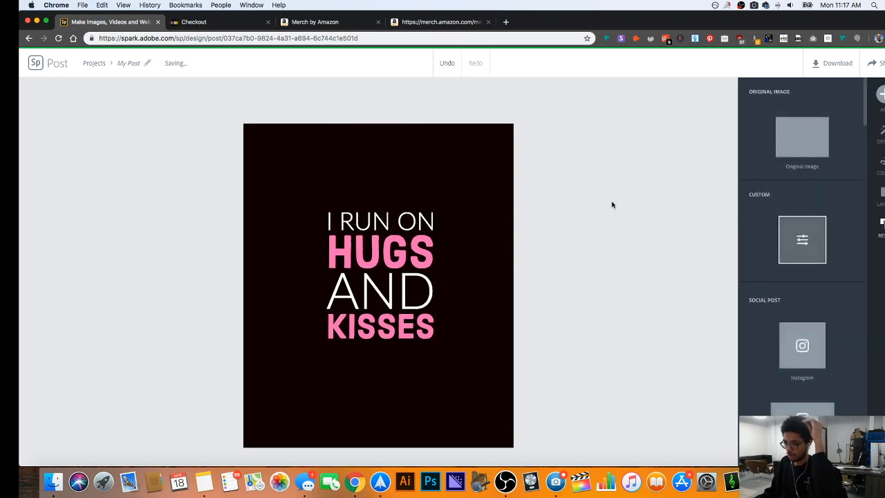
Reduce the slogan's line spacing to about a fifth of its range, keeping the letter spacing at minimum.
left_click(431, 313)
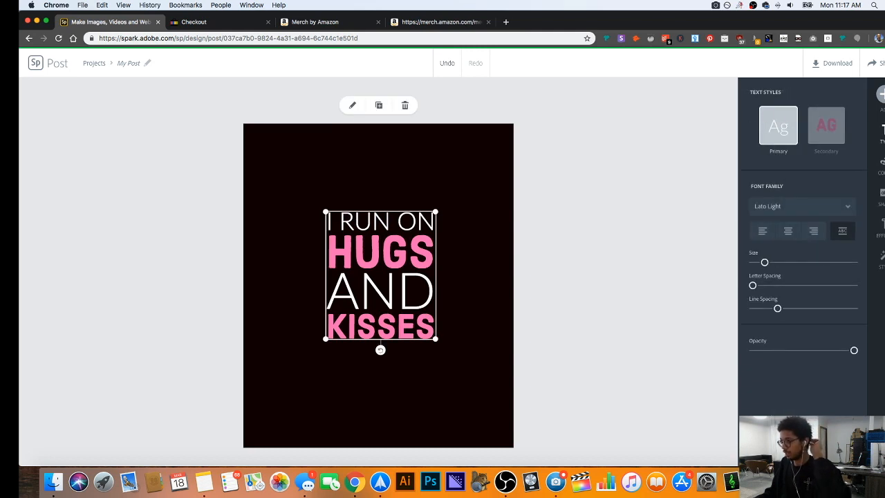
left_click(882, 258)
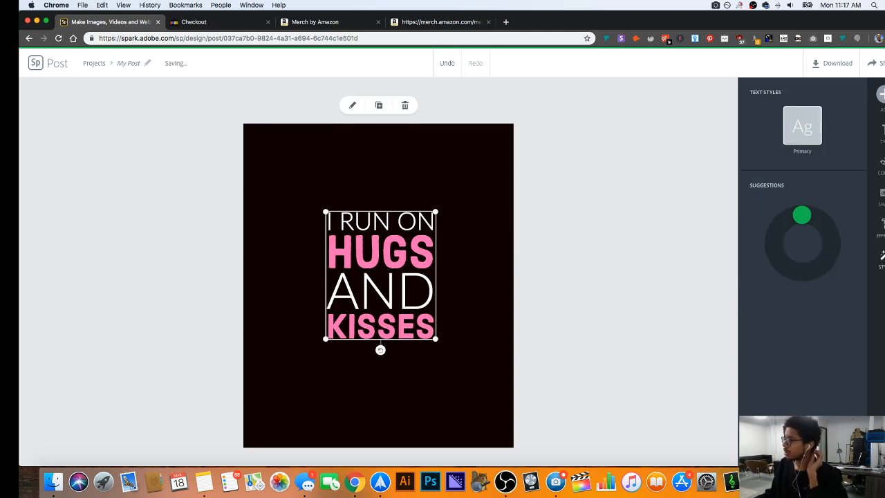
left_click(882, 132)
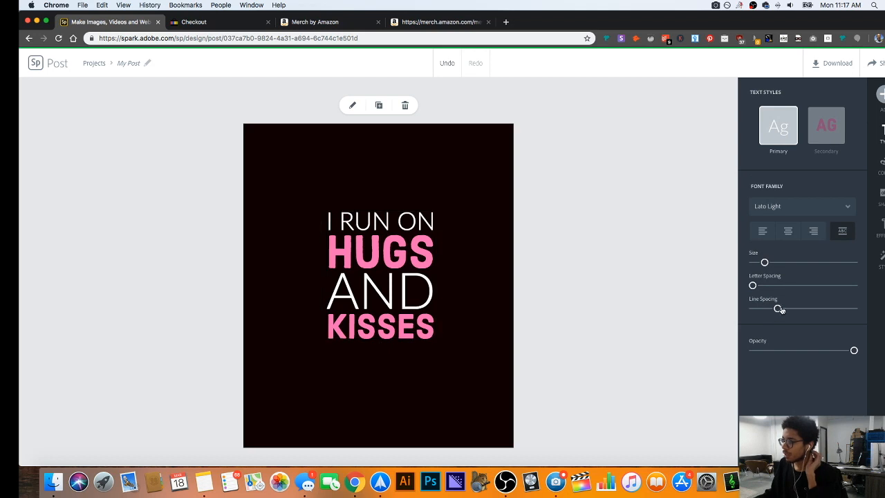
left_click_drag(779, 309, 787, 309)
mouse_move(752, 285)
left_mouse_down()
mouse_move(780, 284)
mouse_move(734, 286)
mouse_move(765, 285)
mouse_move(772, 308)
mouse_move(752, 308)
mouse_move(777, 307)
mouse_move(764, 284)
mouse_move(779, 283)
mouse_move(754, 285)
left_mouse_up()
left_click(700, 275)
left_click(408, 289)
left_click(600, 299)
left_click(419, 294)
mouse_move(775, 312)
left_mouse_down()
mouse_move(718, 311)
mouse_move(773, 308)
left_mouse_up()
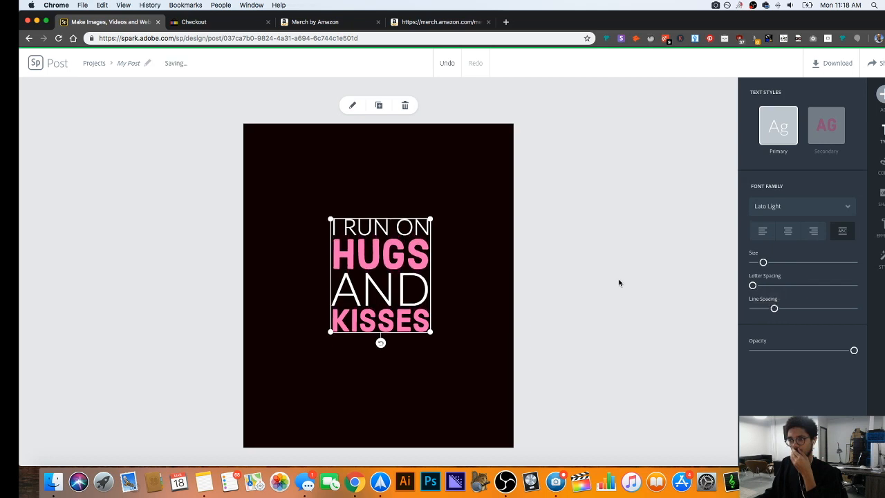
Enlarge the slogan text until it nearly fills the canvas width, and shift it slightly lower on the artboard.
left_click(619, 282)
left_click(401, 277)
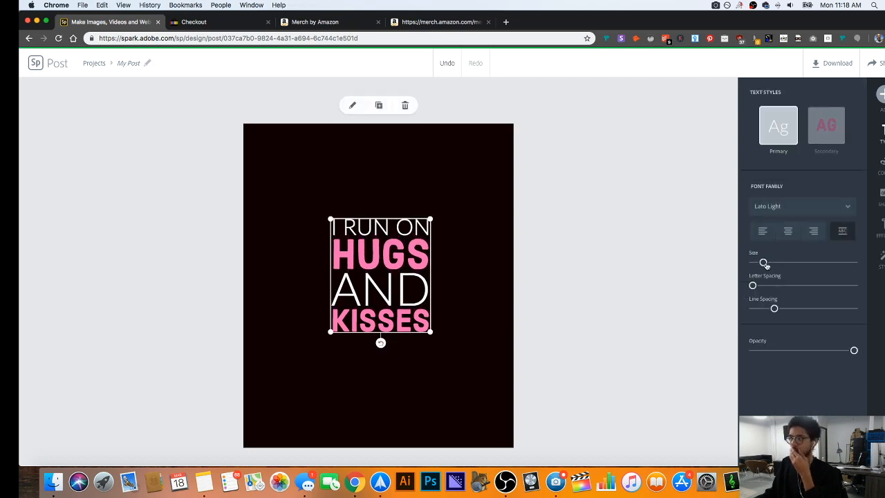
left_click_drag(762, 262, 781, 262)
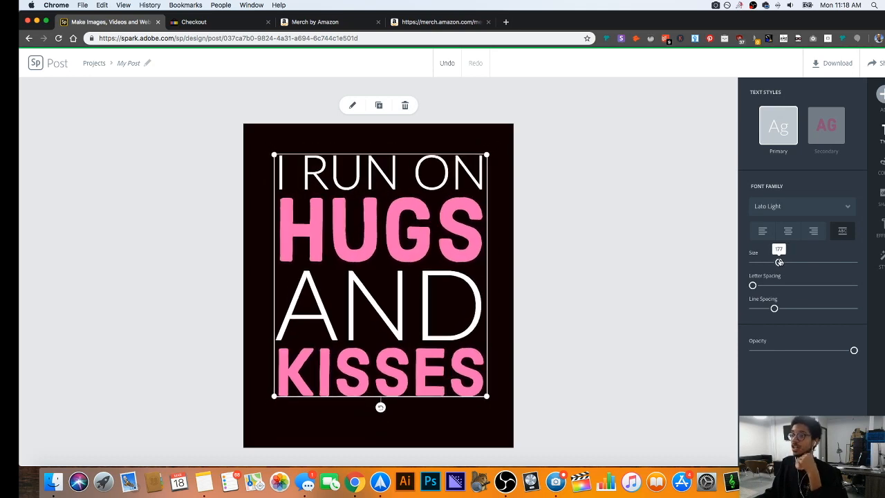
left_click(667, 259)
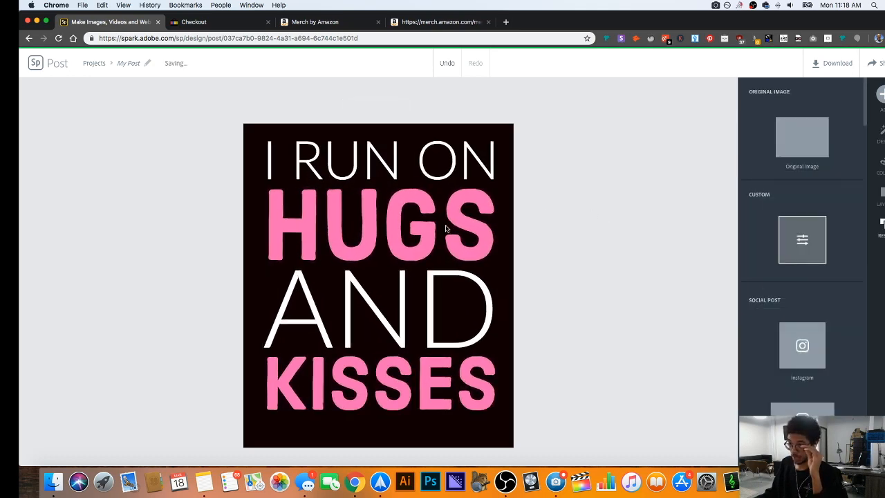
left_click_drag(449, 229, 450, 247)
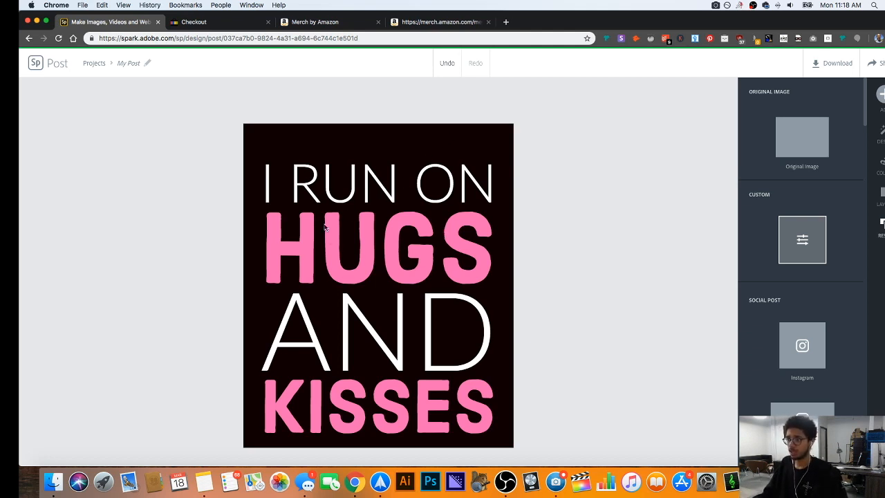
Download the design as an image with a transparent PNG background, and check the custom canvas size without changing it.
left_click(832, 62)
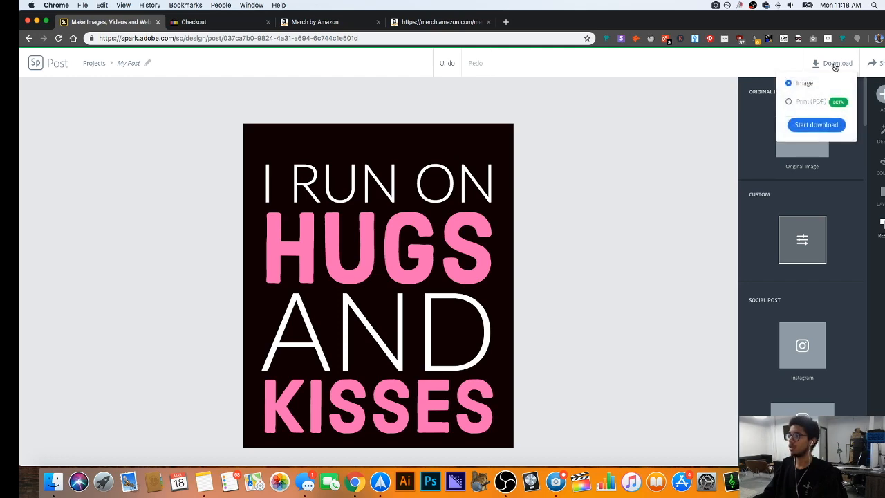
left_click(837, 131)
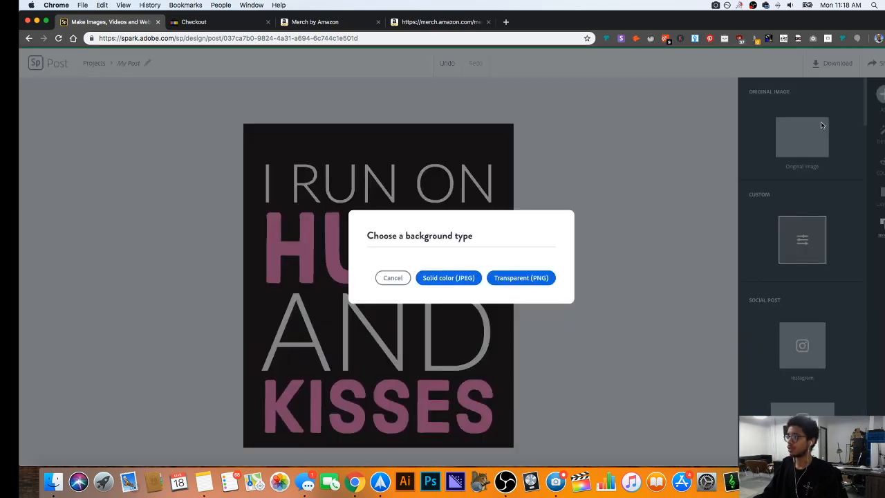
left_click(550, 278)
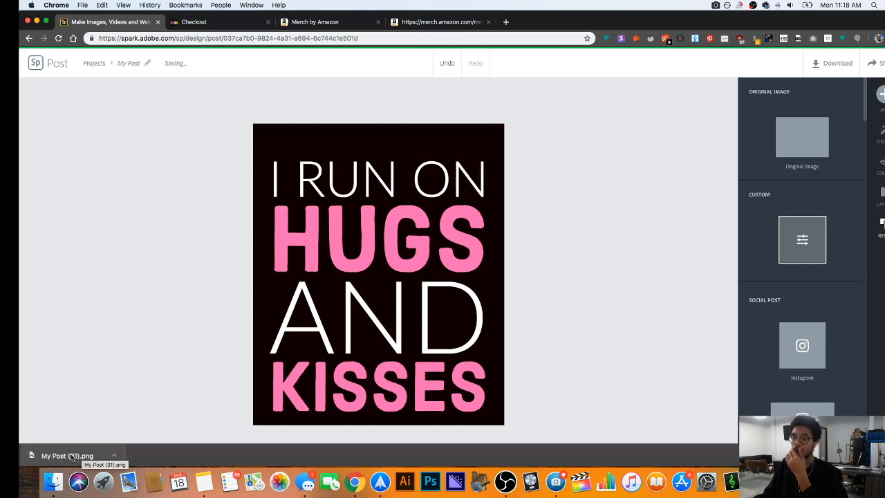
left_click(802, 239)
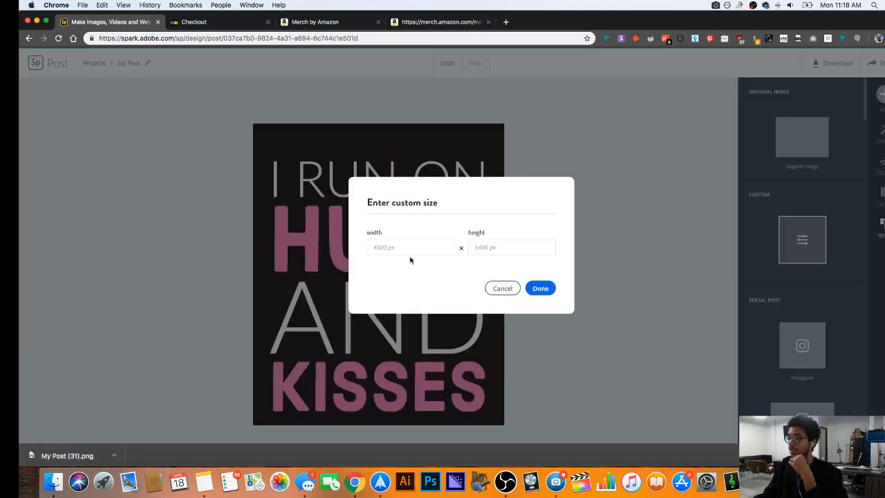
left_click(503, 289)
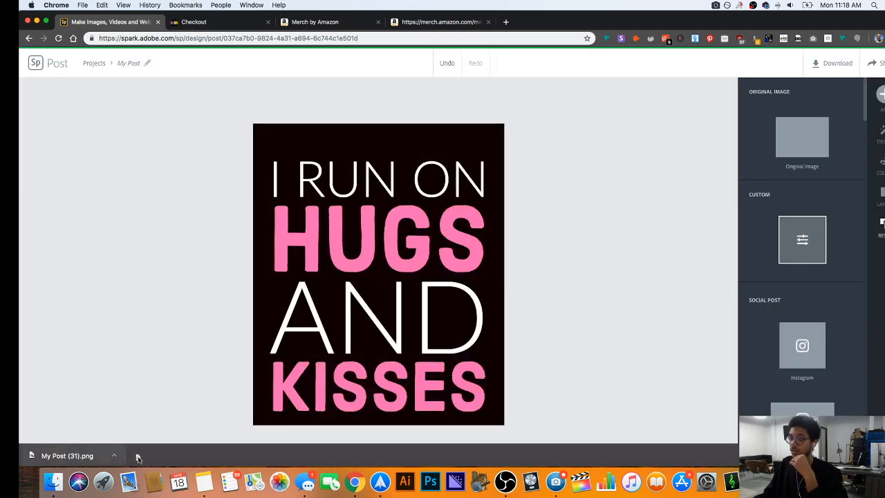
Open My Post (31).png in Photoshop, and upload the artwork to the front of a Standard T-Shirt in Merch by Amazon.
left_click(429, 482)
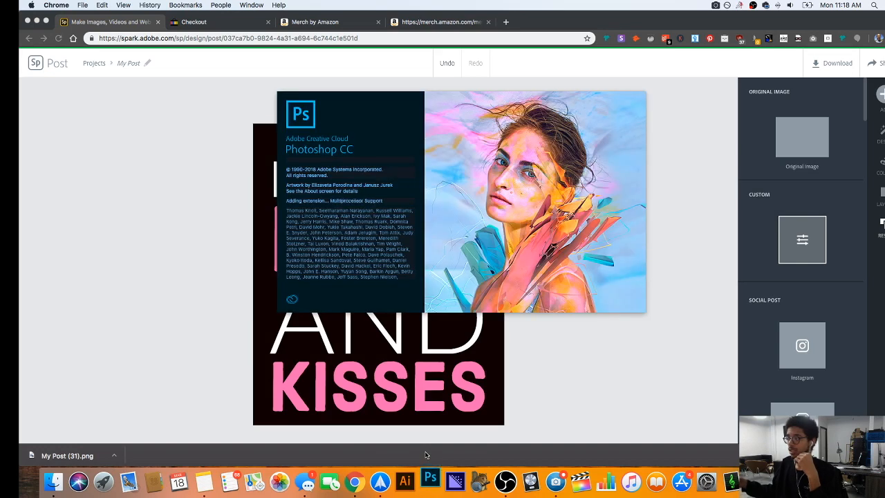
left_click(420, 24)
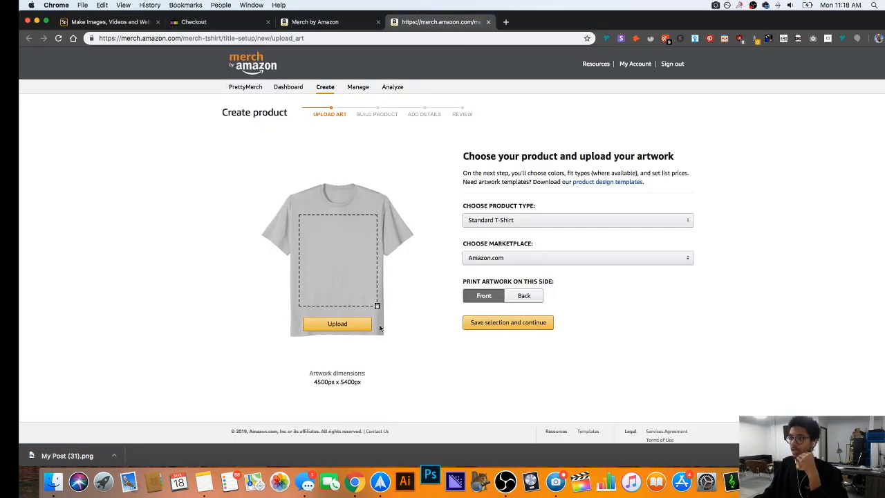
left_click(345, 325)
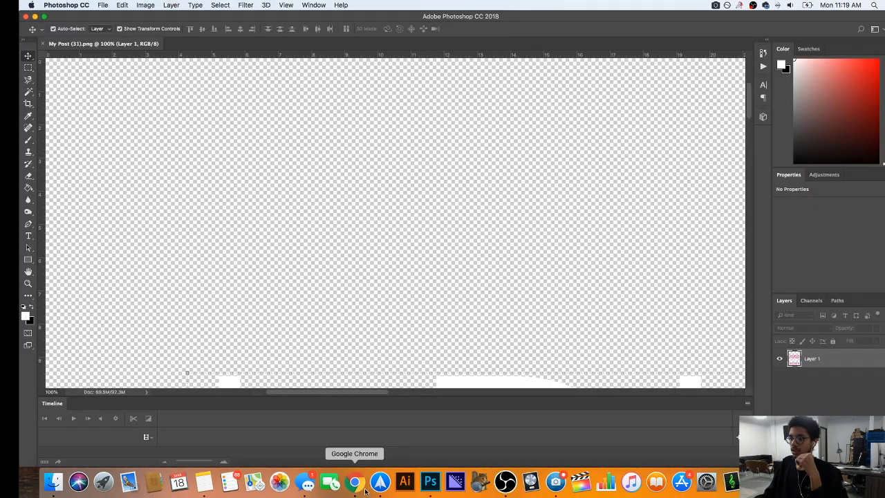
left_click(361, 485)
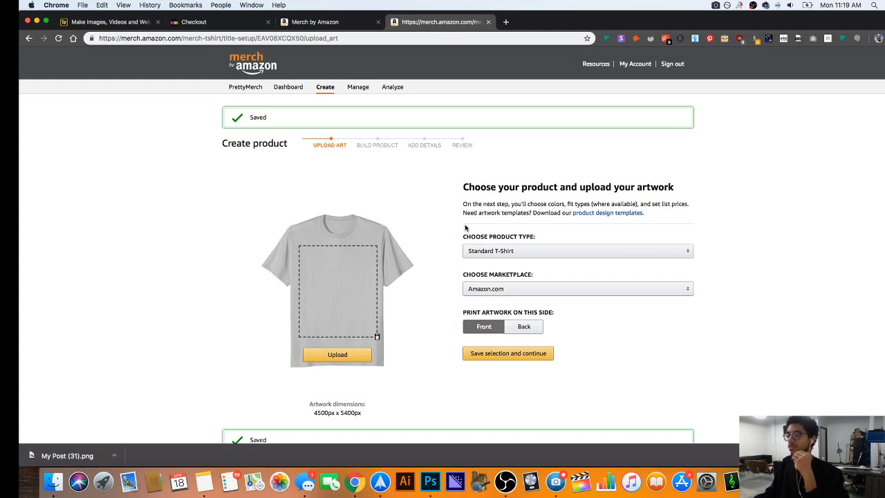
left_click(493, 355)
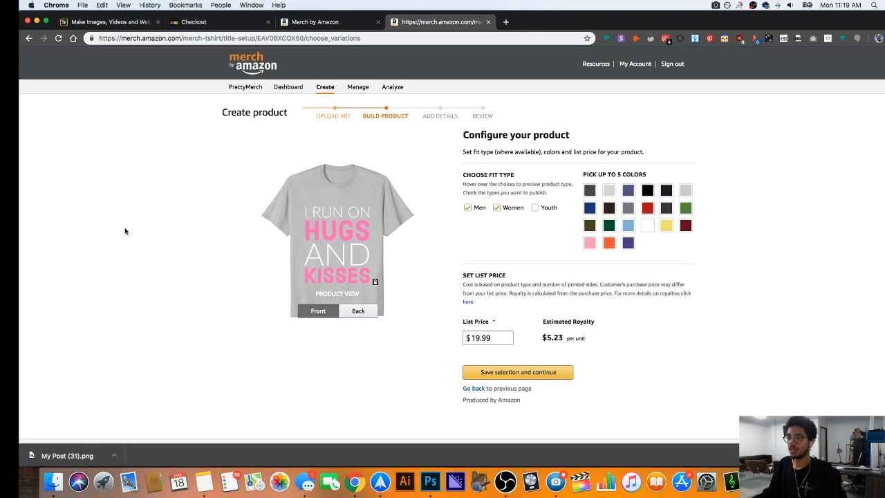
Select Black, Navy, Olive and purple as the shirt colors.
left_click(647, 190)
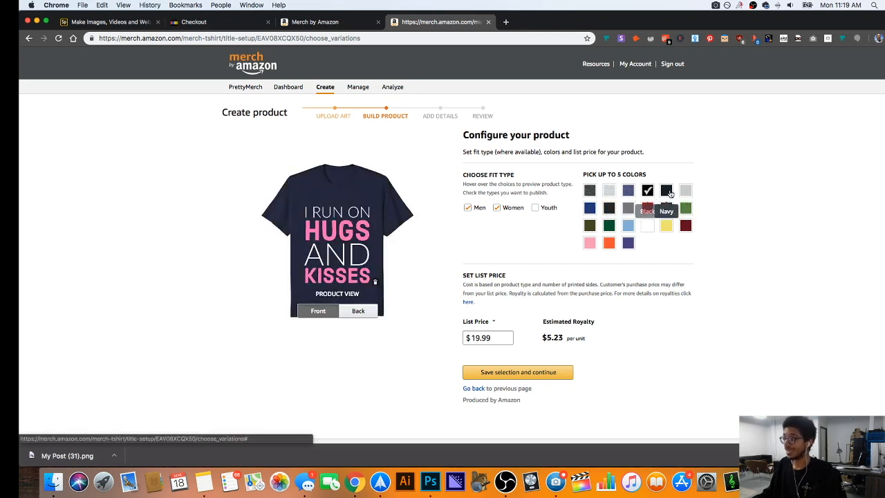
left_click(667, 190)
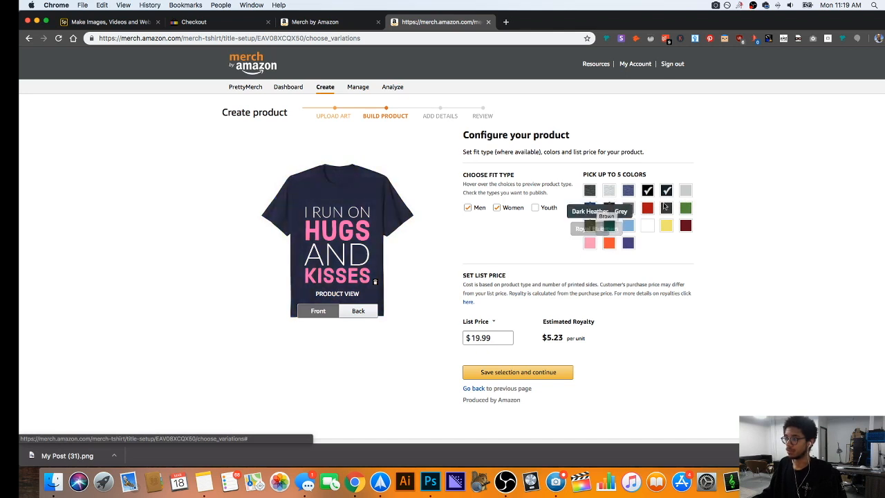
left_click(589, 226)
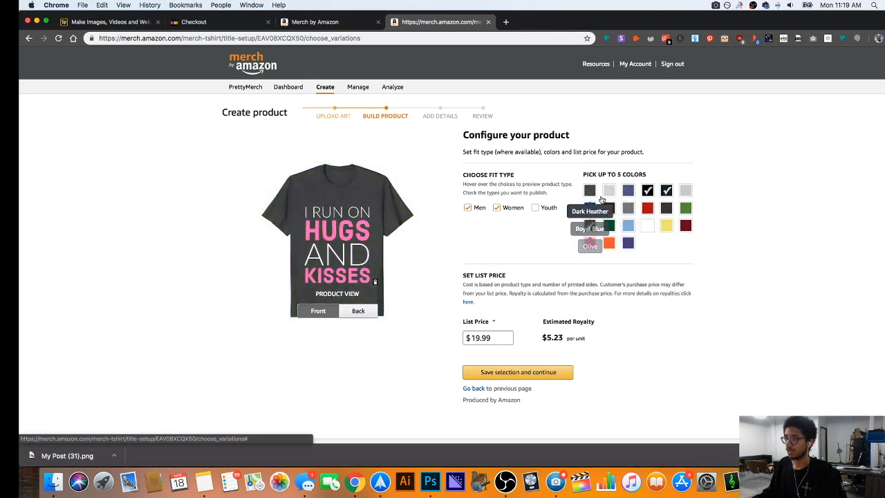
left_click(627, 244)
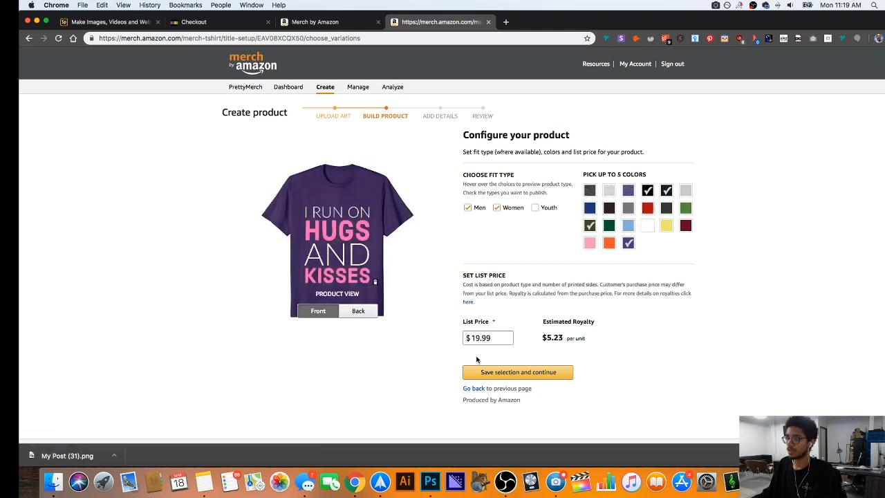
Include the Youth fit type and set the list price to $13.99, saving the product configuration.
left_click(481, 338)
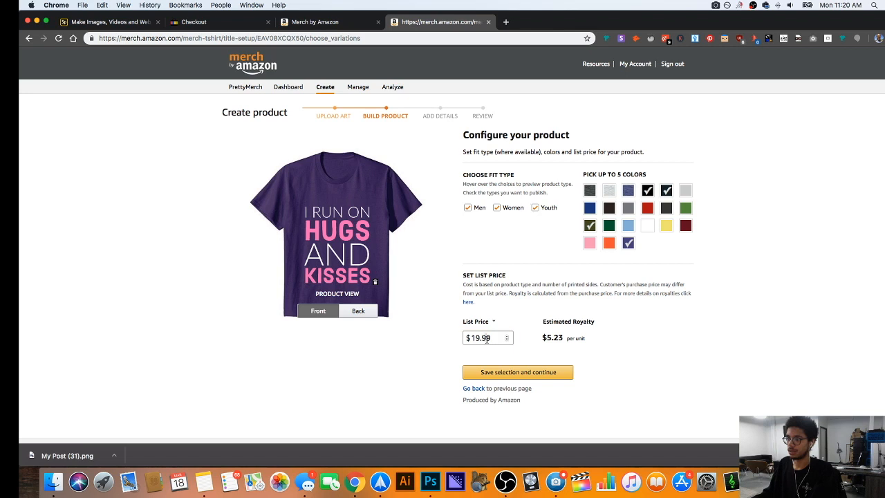
double_click(486, 338)
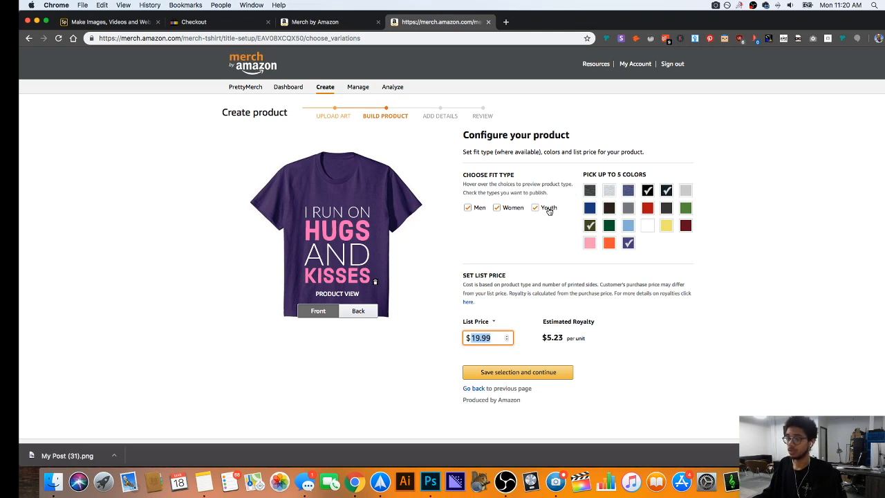
type("13.99")
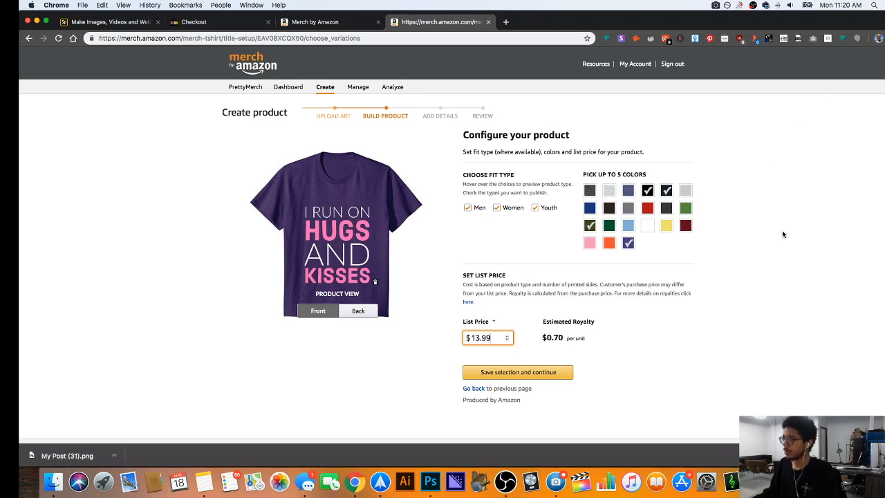
left_click(523, 374)
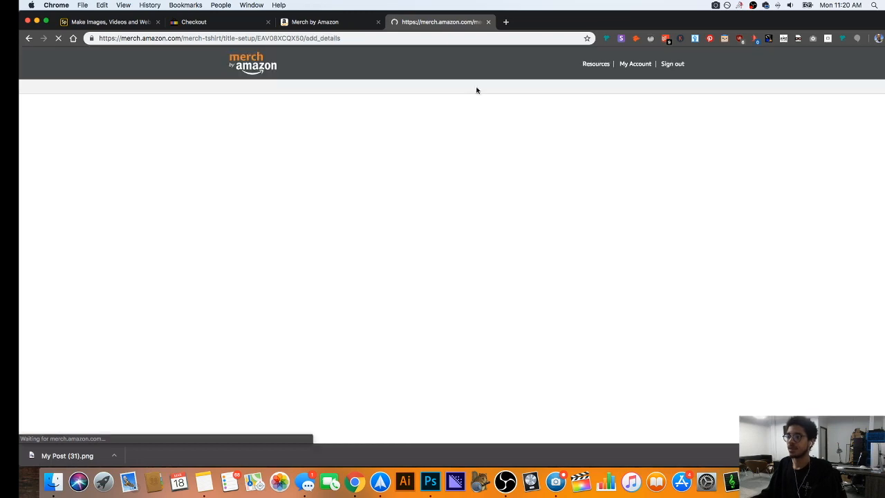
Open the Trademarkia website in a new browser tab.
scroll(494, 136, "down", 1)
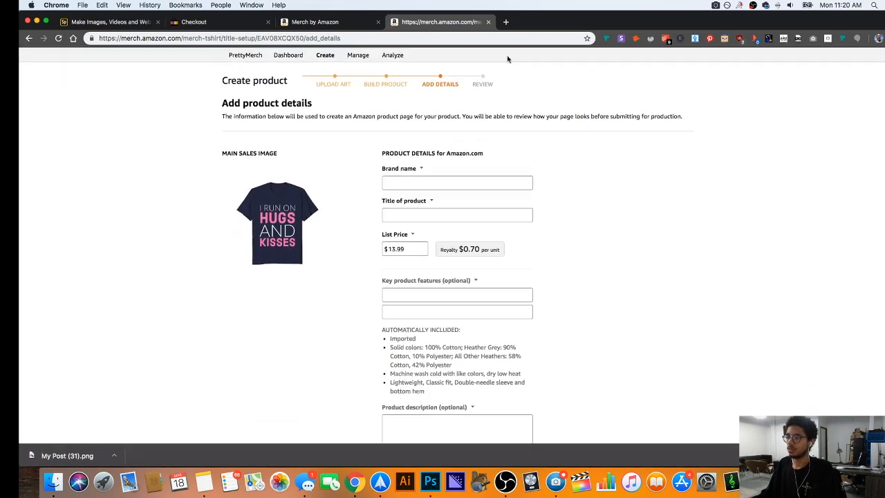
left_click(507, 22)
type("tra")
key("Return")
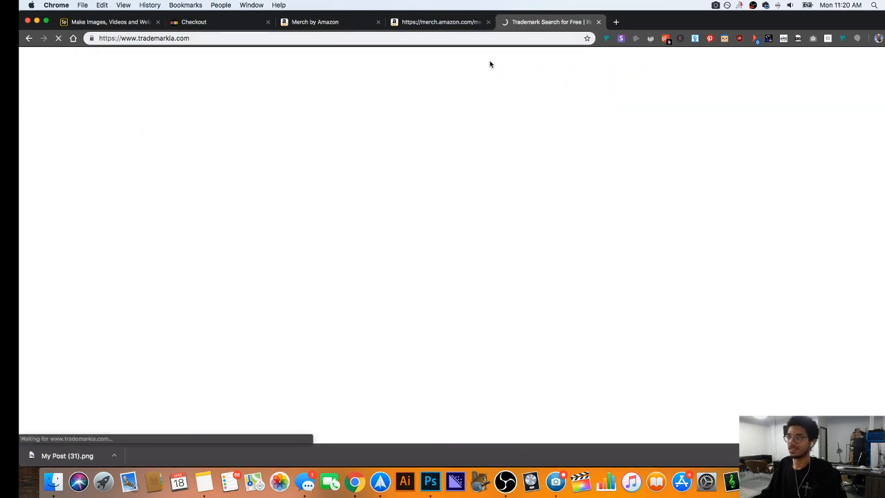
type("Trademar")
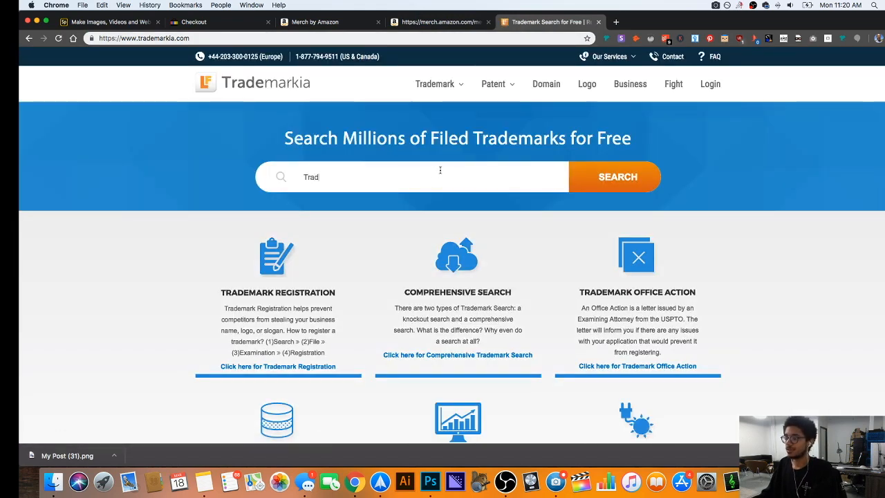
key("BackSpace")
key("BackSpace")
key("BackSpace")
key("BackSpace")
key("BackSpace")
key("BackSpace")
key("BackSpace")
key("BackSpace")
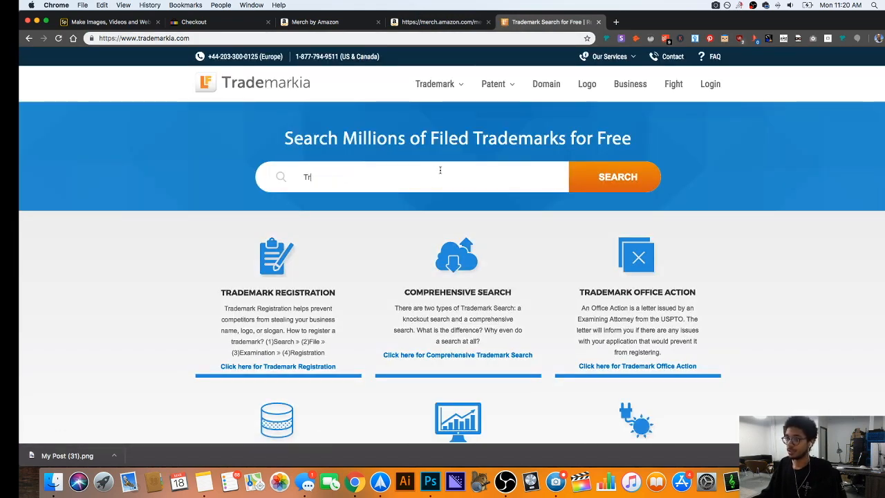
type("irun")
key("BackSpace")
key("BackSpace")
key("BackSpace")
key("BackSpace")
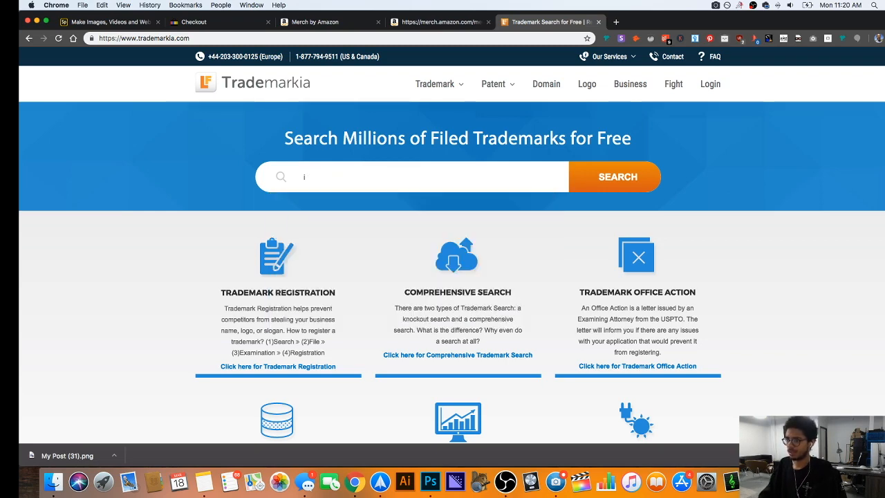
Search the filed trademarks for "i run on hugs and kisses", and close the Trademarkia tab.
type("i run on ")
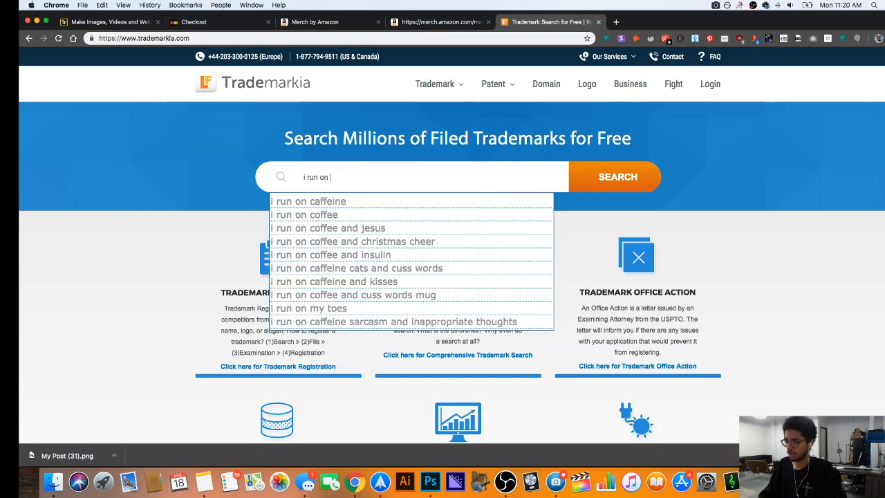
type("hugs and kisses")
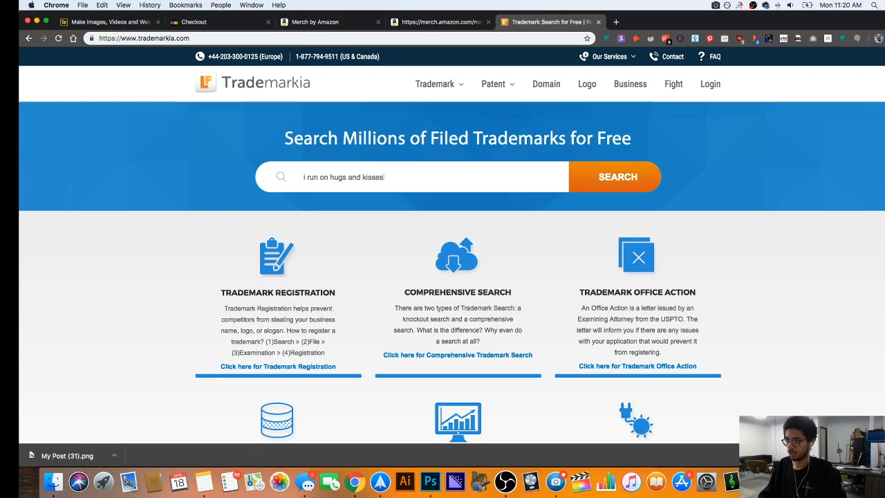
key("Return")
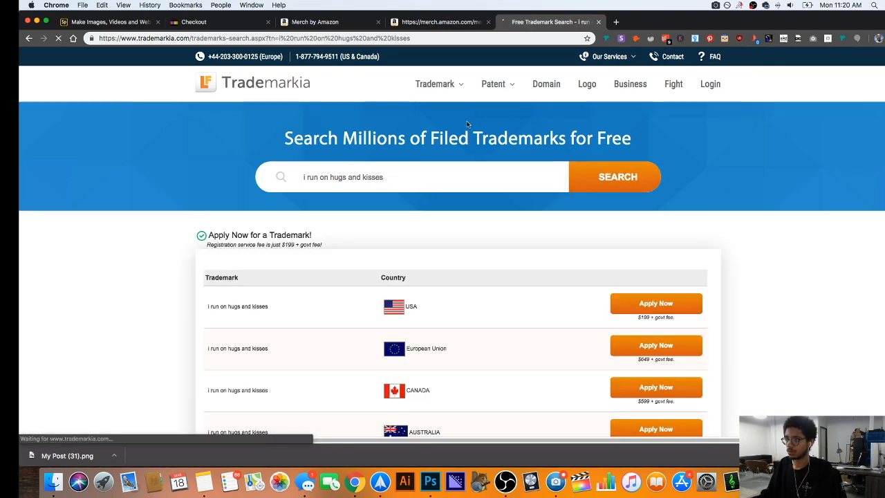
key("super+w")
Begin the first key product feature with "I'm the most passionate, loving, and caring person you will ever meet. I wear my heart on my slee...".
left_click(439, 186)
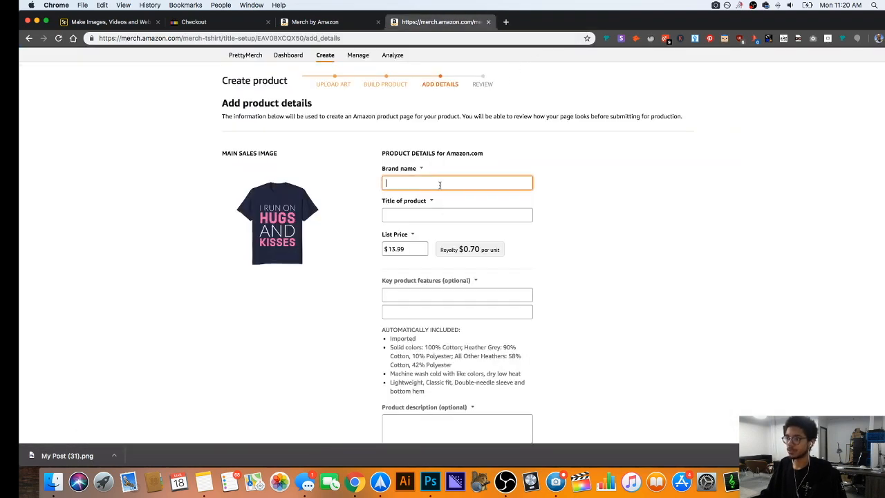
left_click(412, 234)
left_click(488, 280)
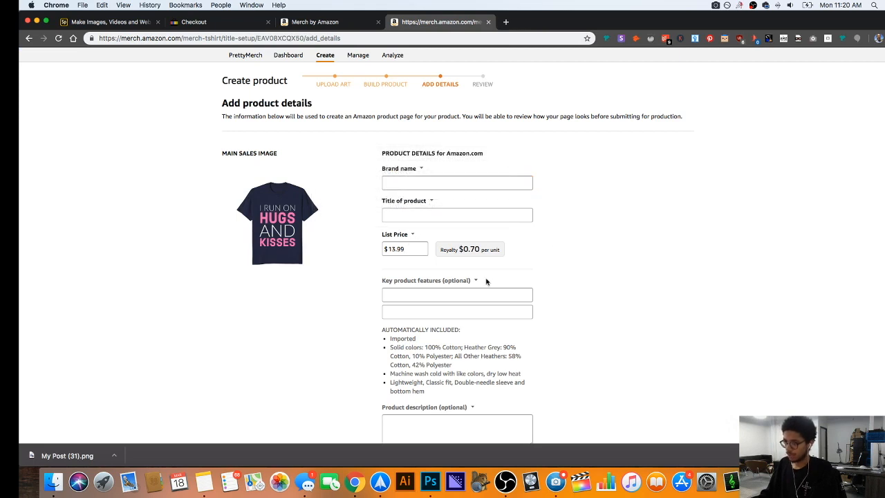
left_click(436, 296)
scroll(434, 291, "down", 2)
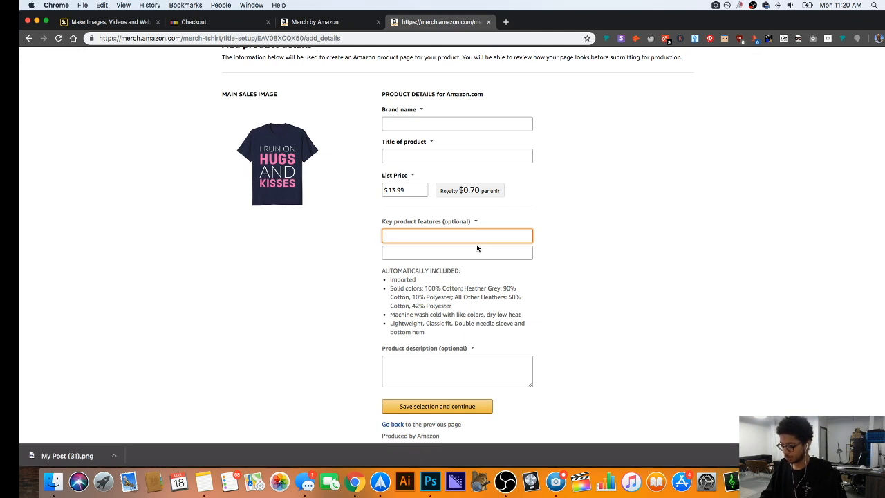
type("I w")
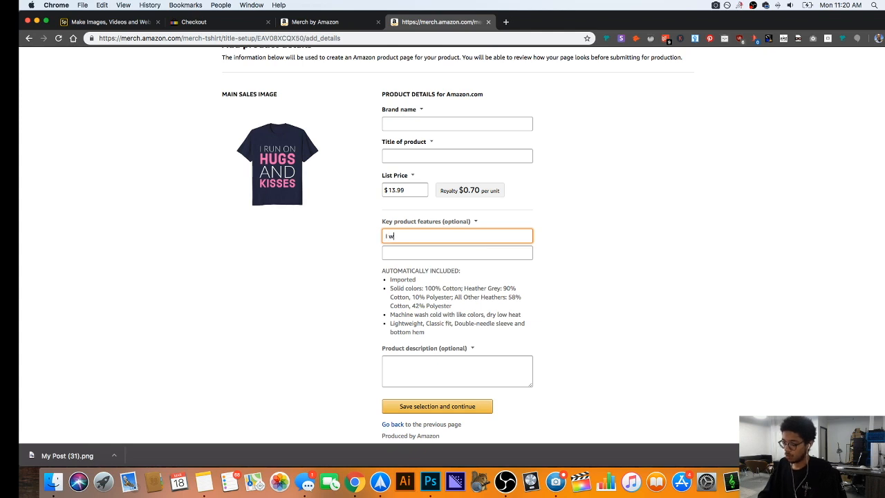
type("ear my heart on my slee")
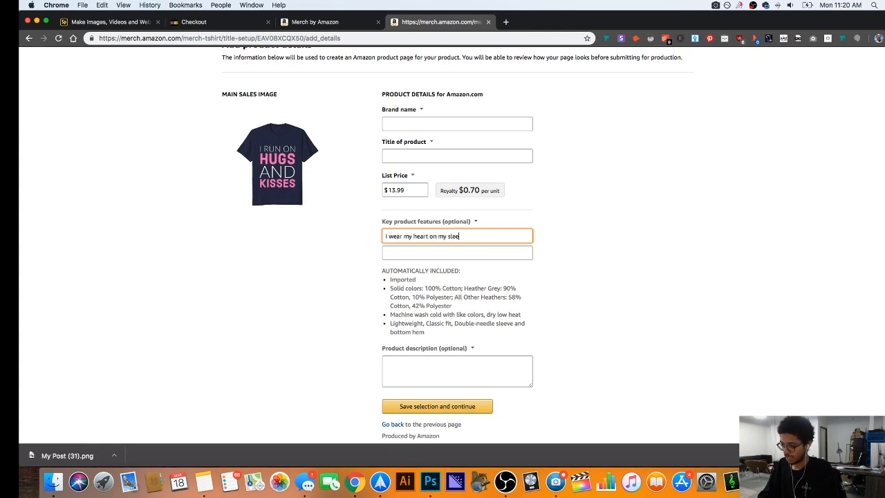
key("super+a")
type("I")
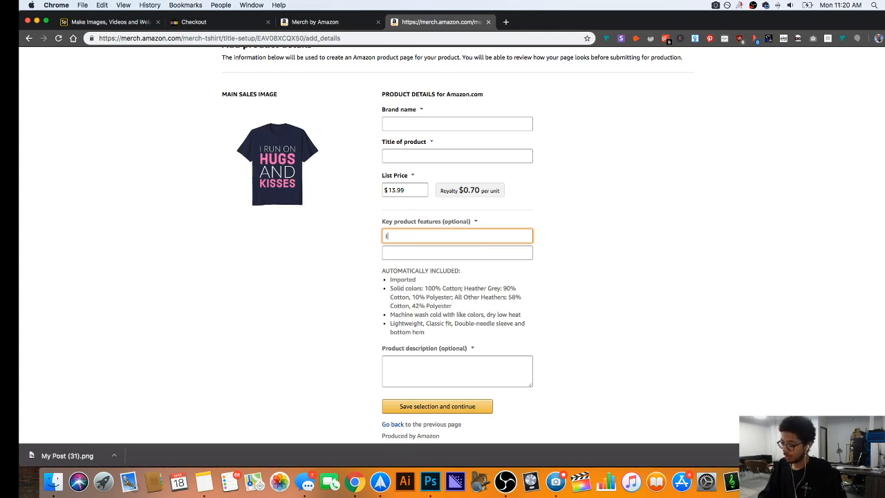
type("'m the most pas")
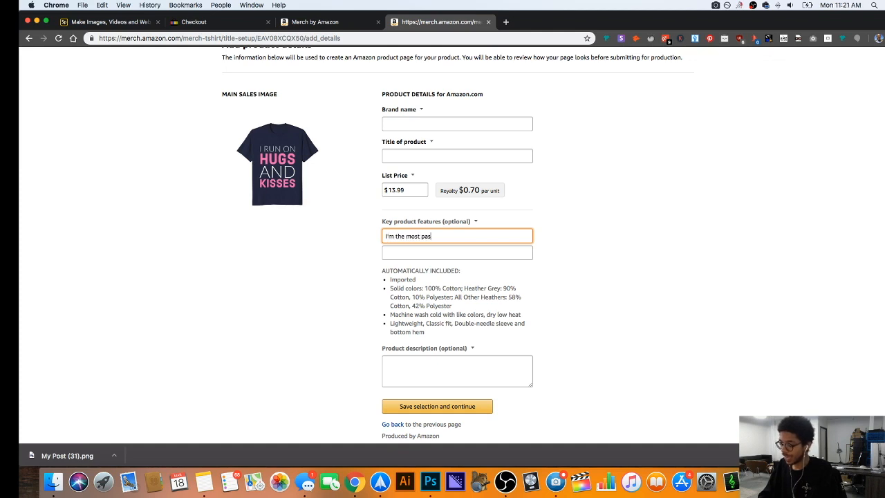
type("sionate, loving, a")
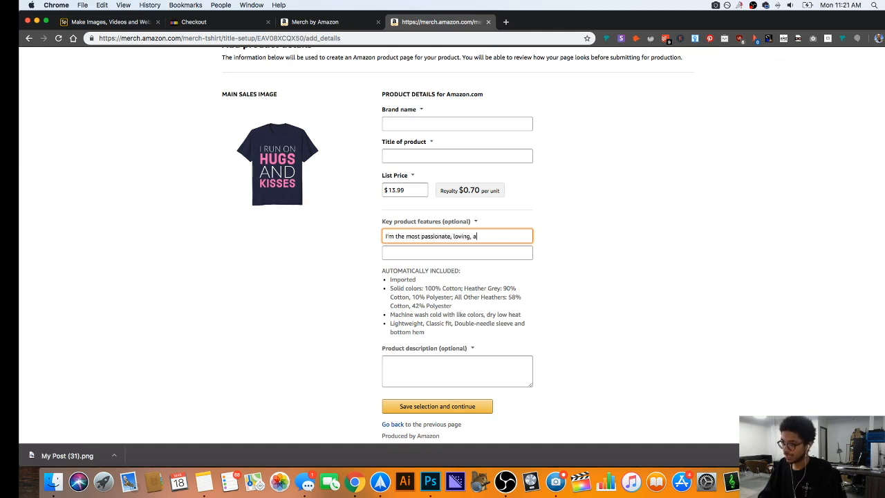
type("nd caring person yo")
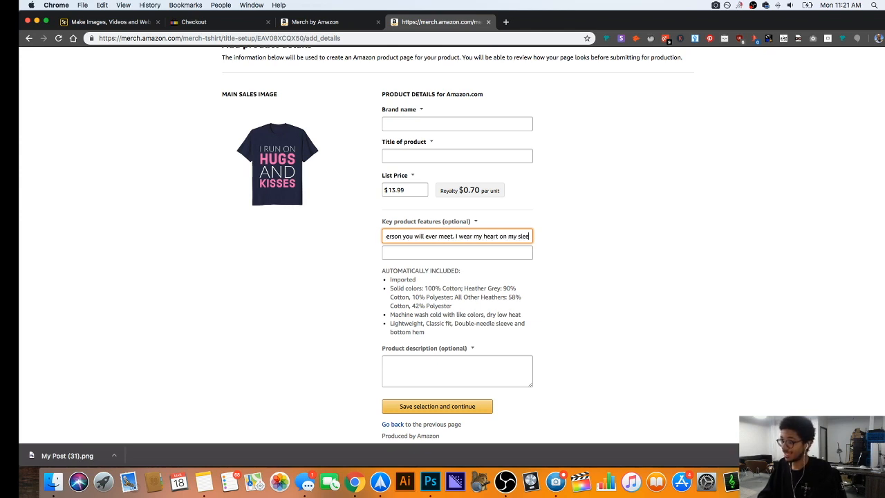
Continue the first feature with "I'm sensitive and I run on hugs and kisses! There's nothing greater than love", ending in "God is love!".
type("exp")
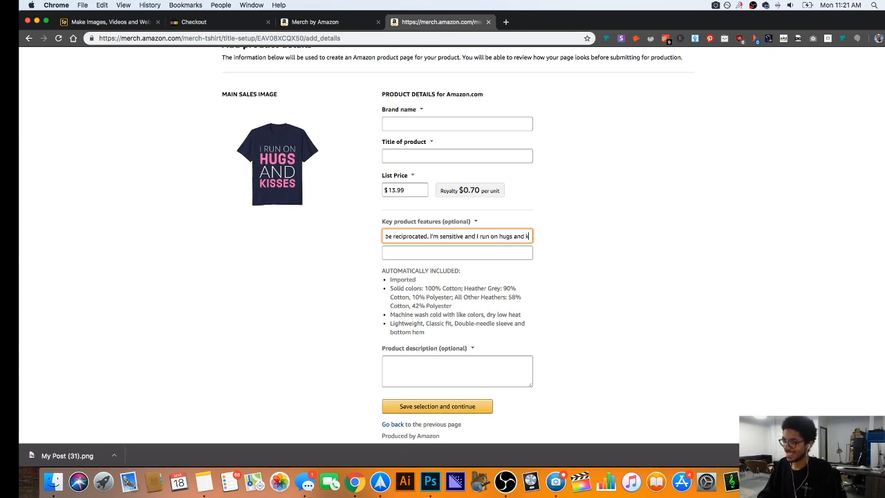
type("sses!")
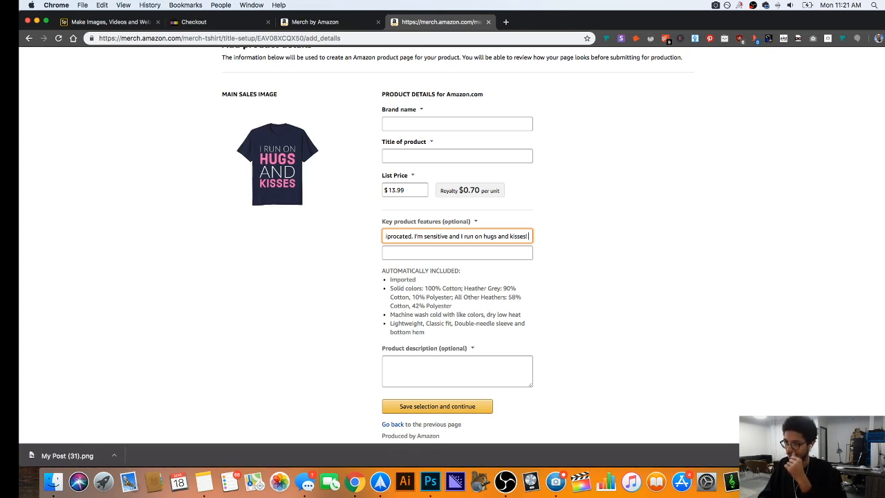
type("There's")
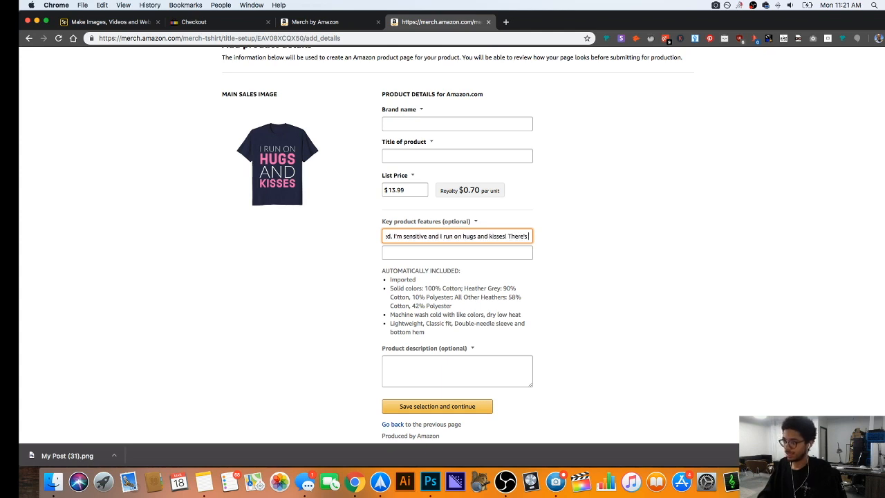
type(" nothing greather")
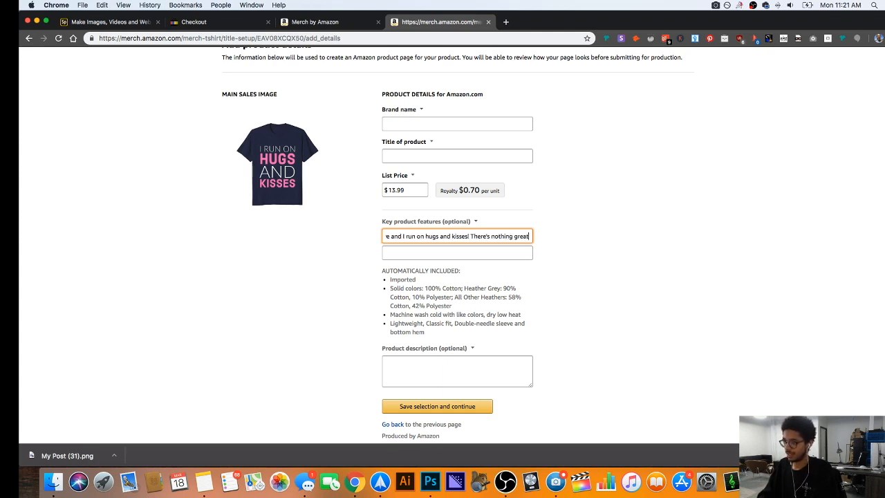
key("BackSpace")
key("BackSpace")
key("BackSpace")
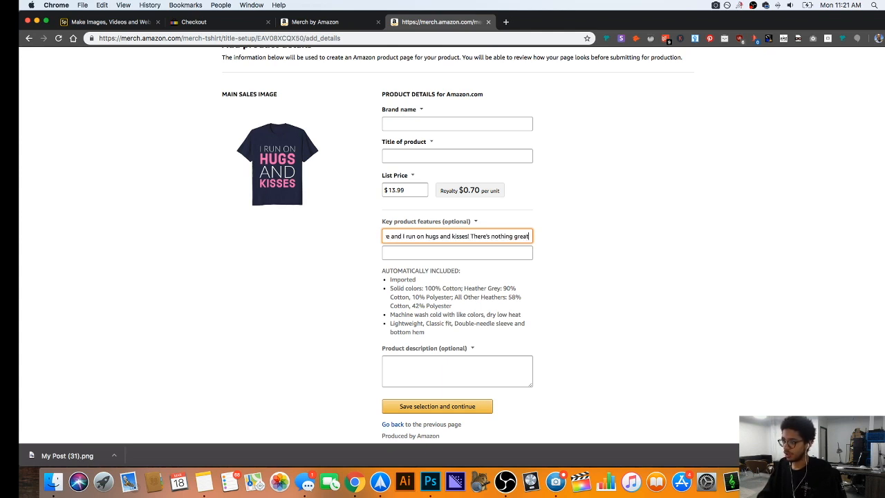
type("er than love")
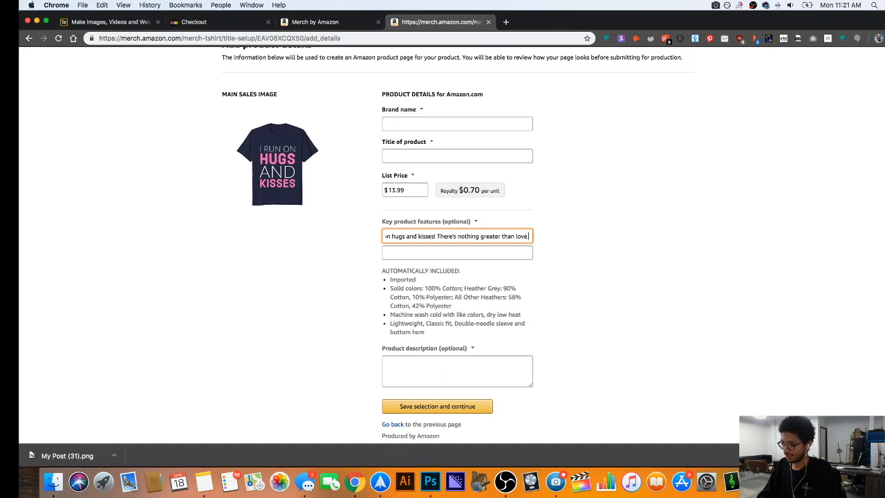
type(" and alos God")
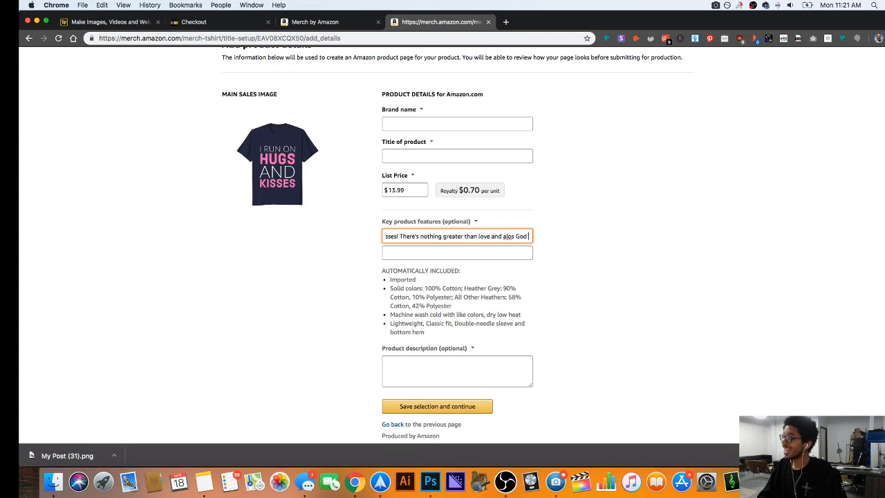
type(" is love!")
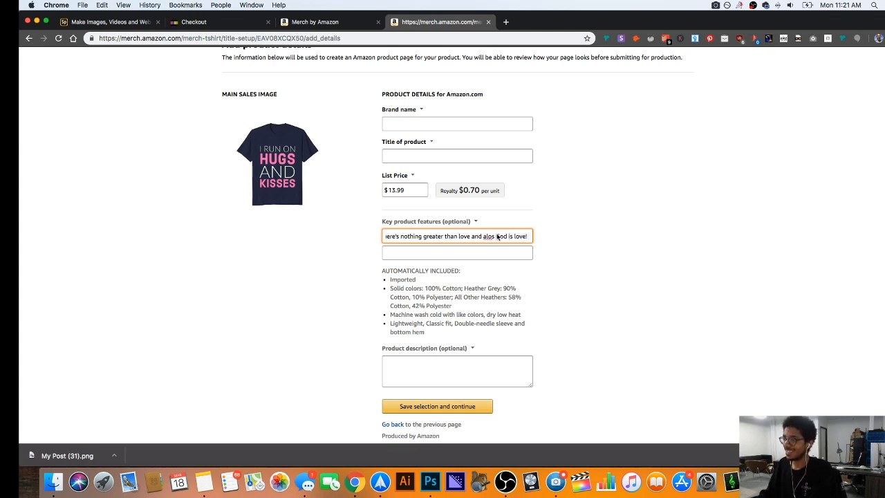
Correct the misspelled word "alos" to "also" in the first key product feature.
right_click(497, 236)
right_click(483, 235)
key("Escape")
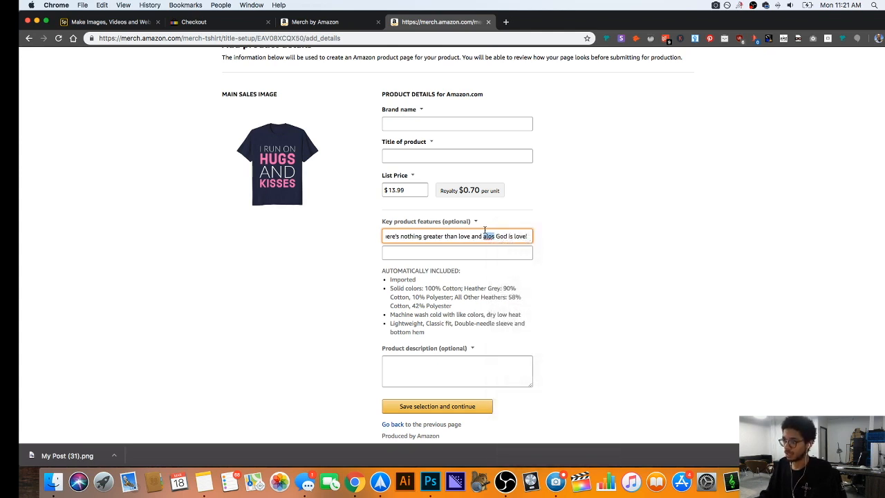
type("al")
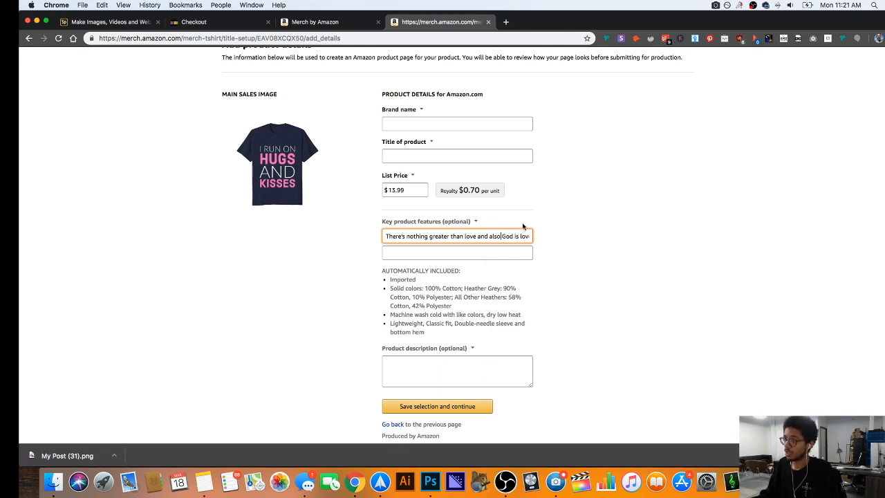
left_click_drag(521, 236, 570, 246)
key("Right")
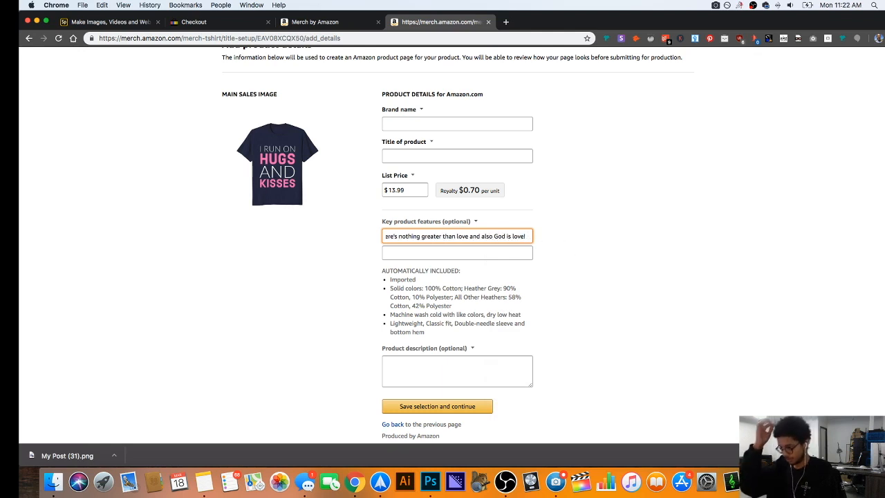
type("He")
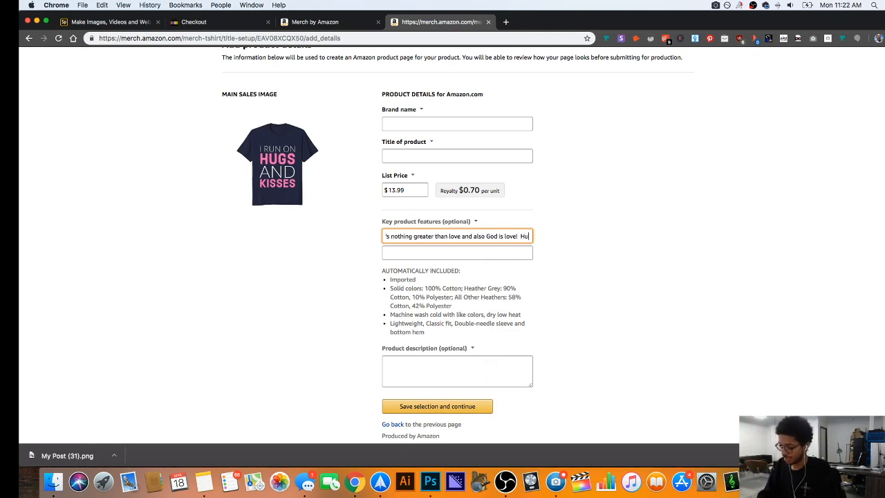
type("gs and ki")
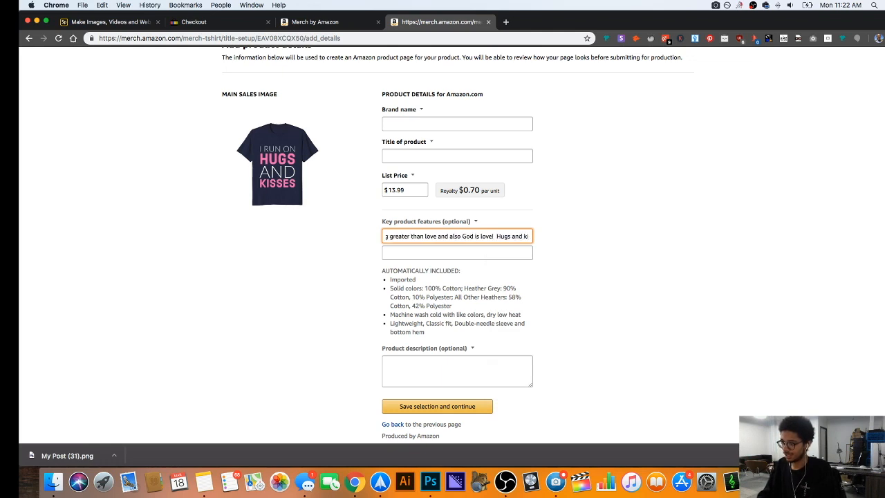
key("BackSpace")
key("BackSpace")
key("BackSpace")
key("BackSpace")
key("BackSpace")
key("BackSpace")
key("BackSpace")
key("BackSpace")
key("BackSpace")
key("BackSpace")
key("BackSpace")
key("BackSpace")
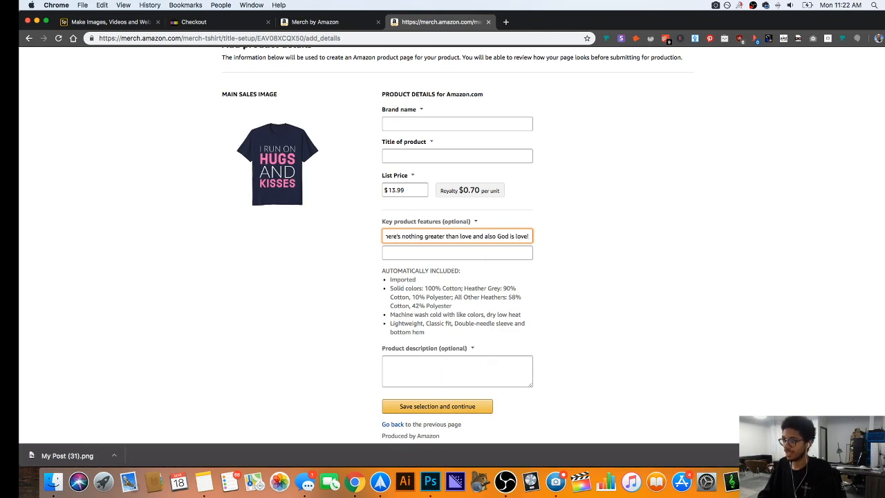
Begin the second key product feature with "Do you know an overly loving and wonderful person?" and a question about always smiling when you see them.
left_click(479, 256)
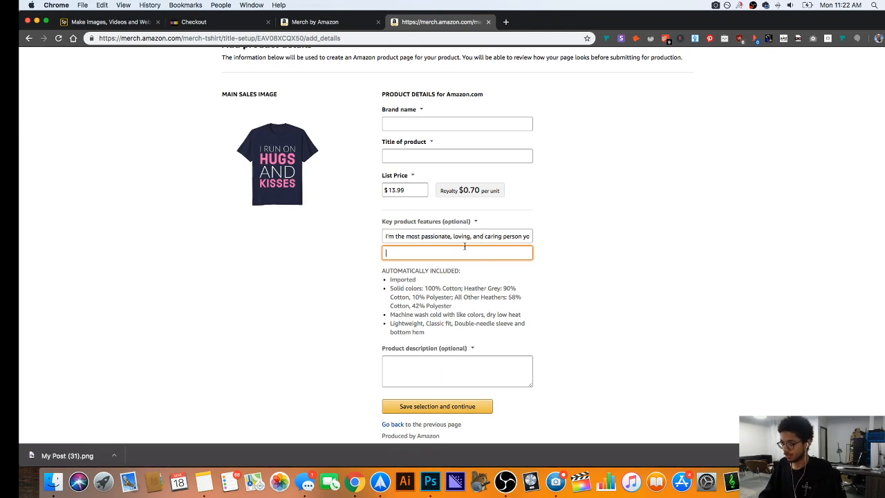
type("Do you kno")
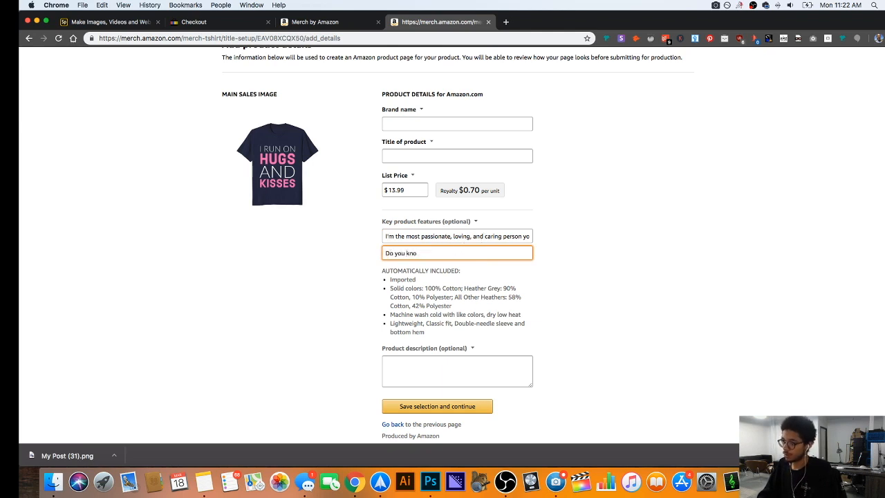
type("w an ov")
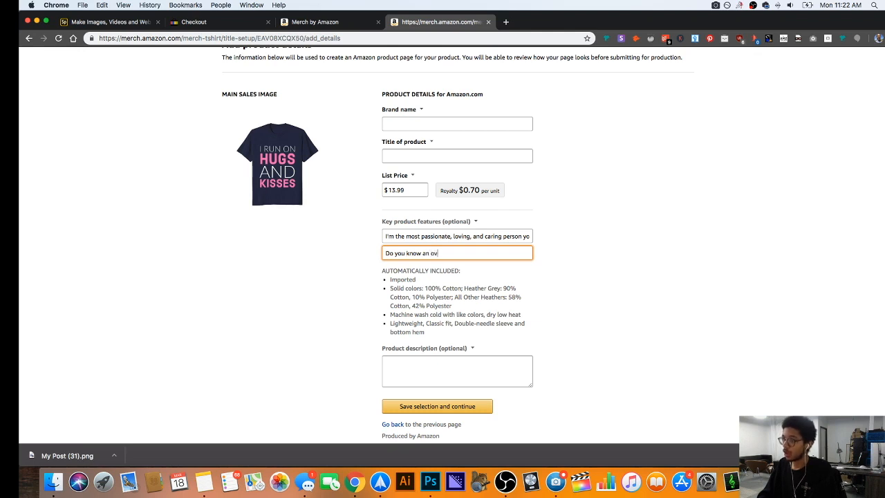
type("erly loving ")
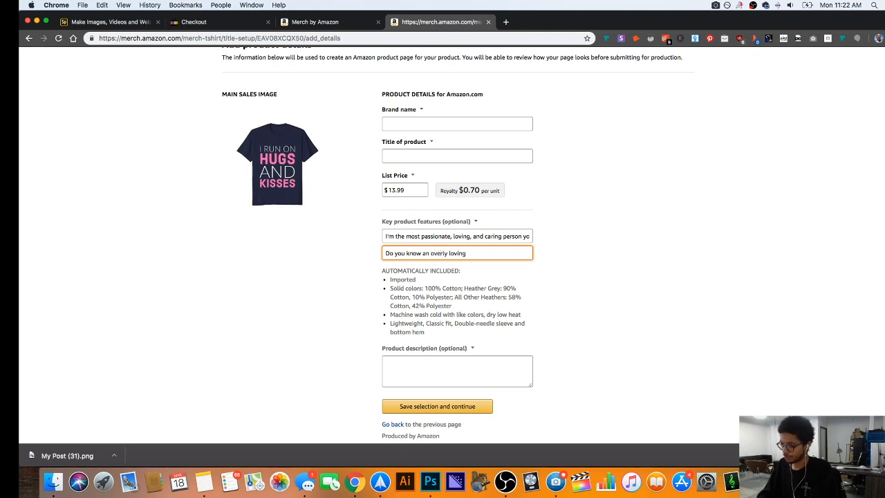
type("and wonde")
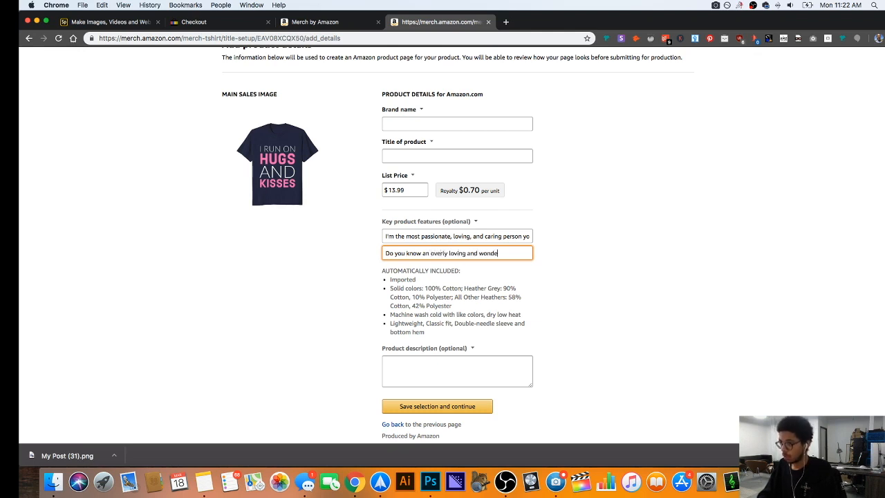
type("rful person?")
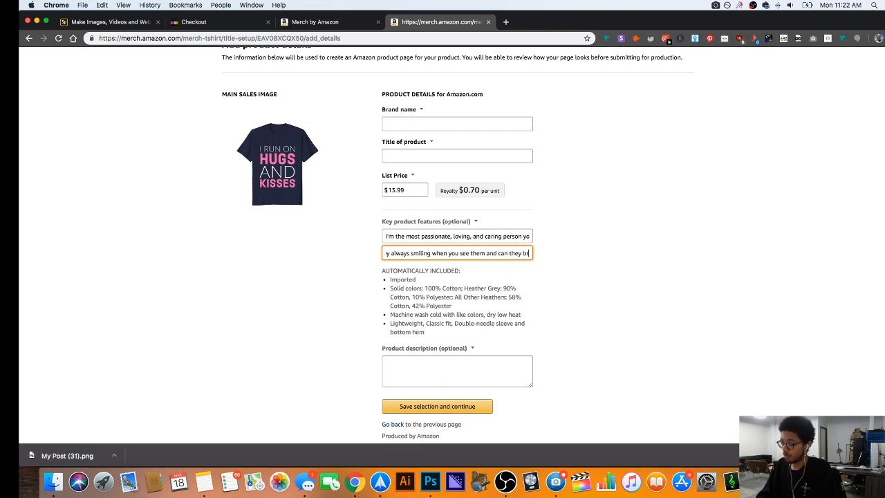
Continue the second feature with "brighten anyone's mood upon contact?", a line ending "spread love everywhere.", and "Mother's Day is com".
type("ne's mood")
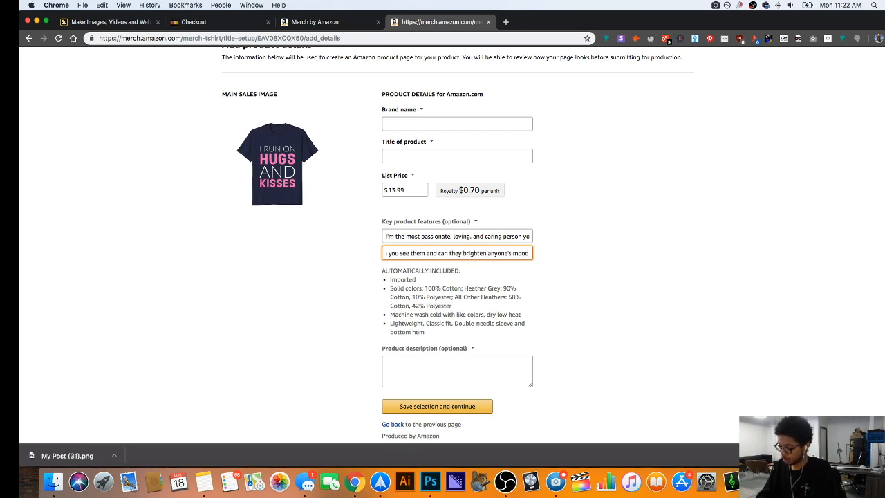
type(" upon contact")
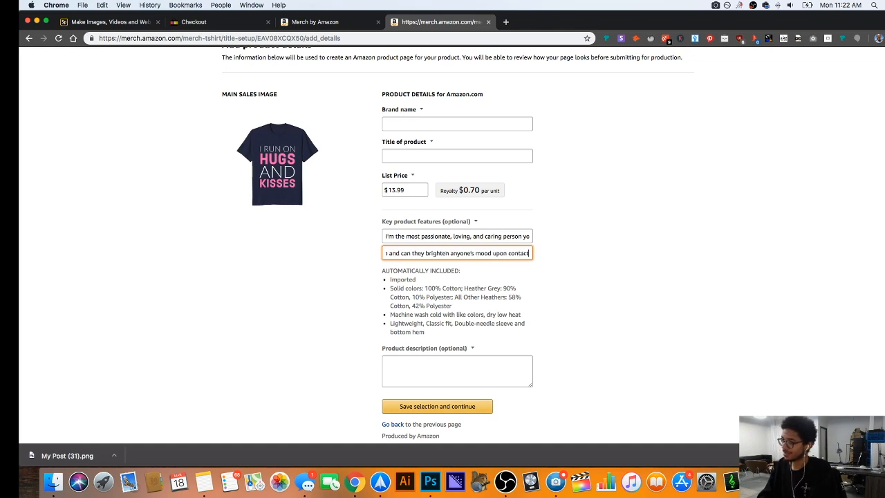
type("?")
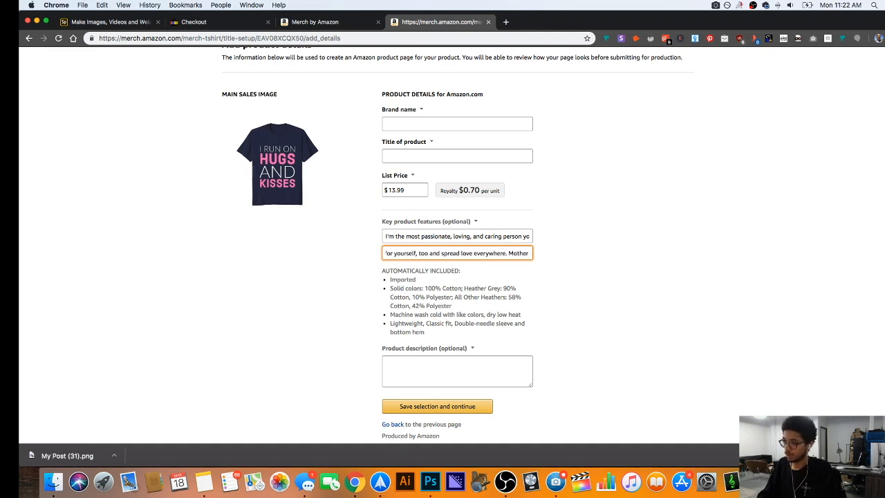
type("is com")
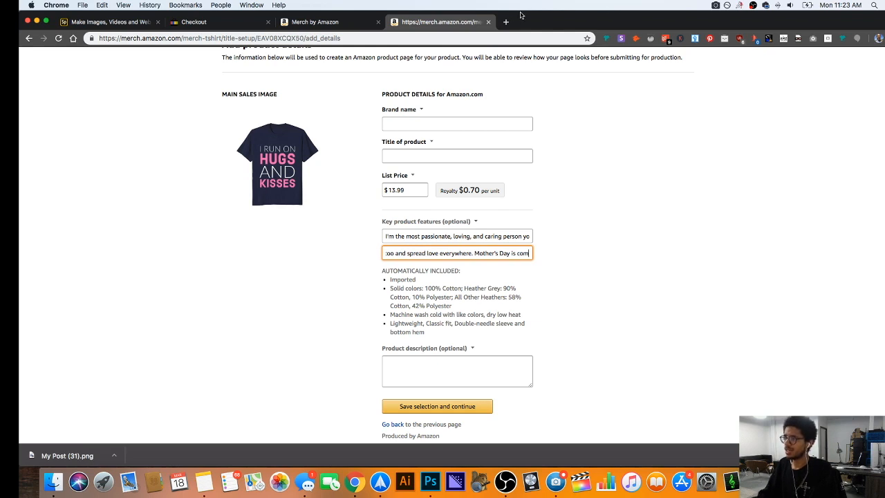
Open the Trademarkia website in a new browser tab, leaving the product details form open.
key("ctrl+t")
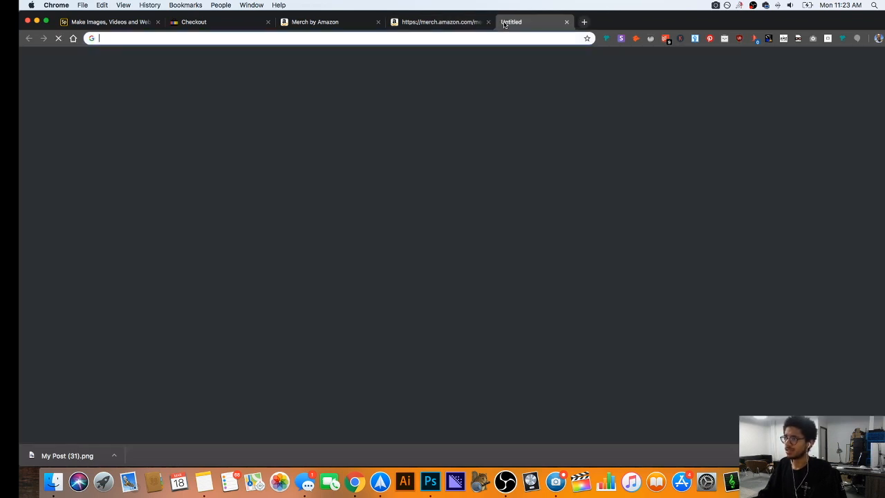
type("tra")
key("Return")
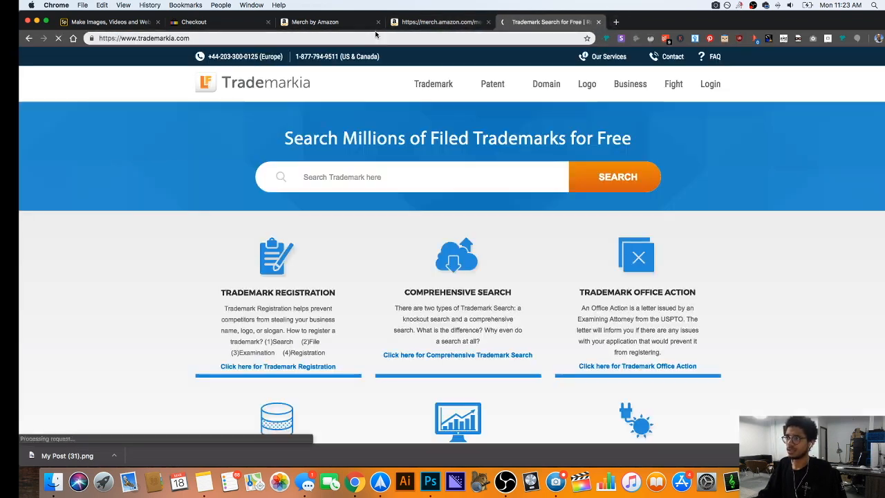
left_click(391, 176)
type("Trademarks")
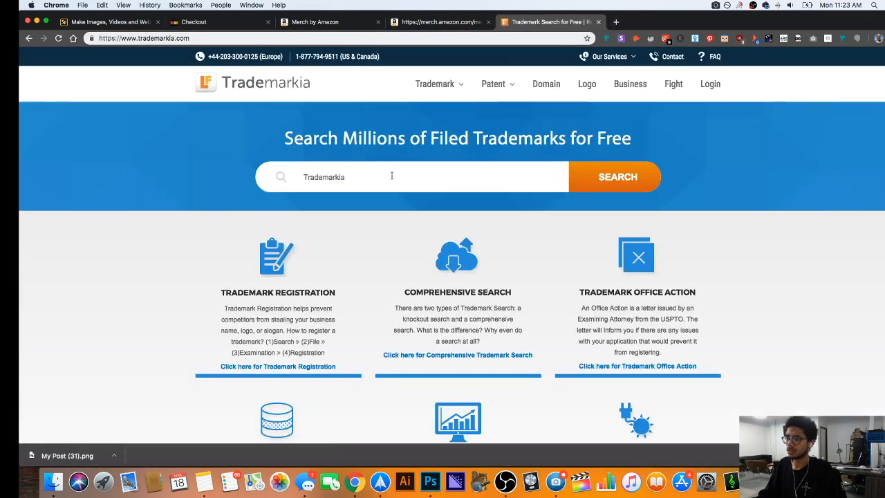
key("super+a")
type("Tradem")
key("BackSpace")
key("BackSpace")
key("BackSpace")
key("BackSpace")
key("BackSpace")
key("BackSpace")
Search Trademarkia for "mother's day", check the listed marks, and close the site to return to the product details form.
type("mothers day")
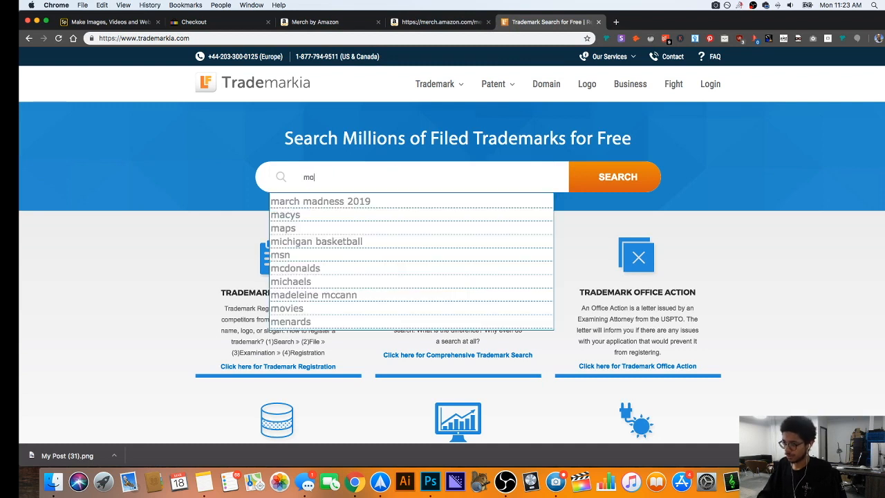
key("BackSpace")
key("BackSpace")
key("BackSpace")
key("BackSpace")
key("BackSpace")
type("'s day")
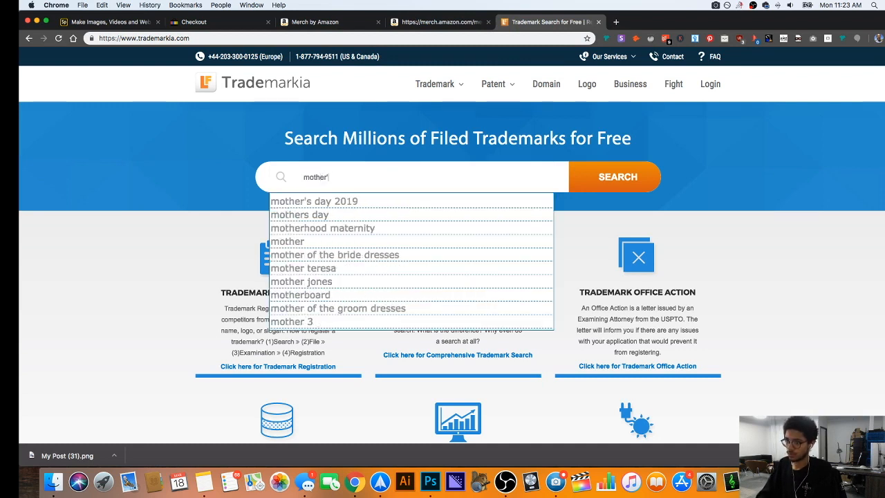
key("Return")
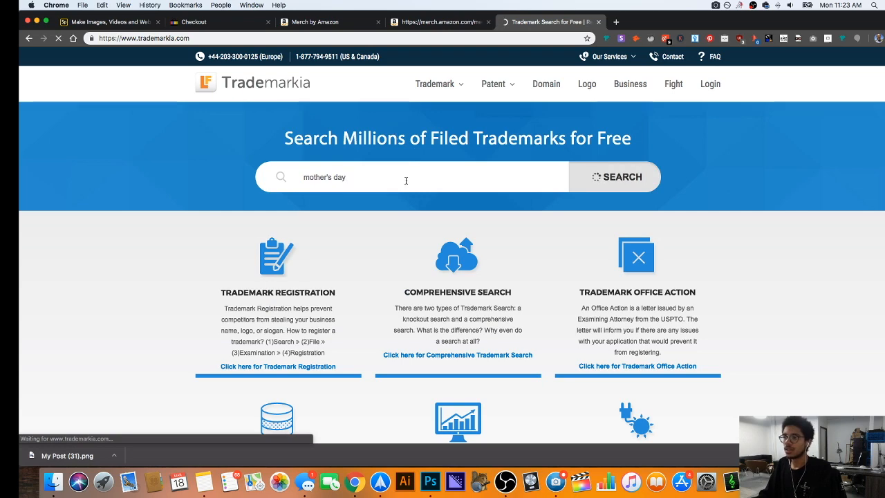
scroll(426, 177, "down", 5)
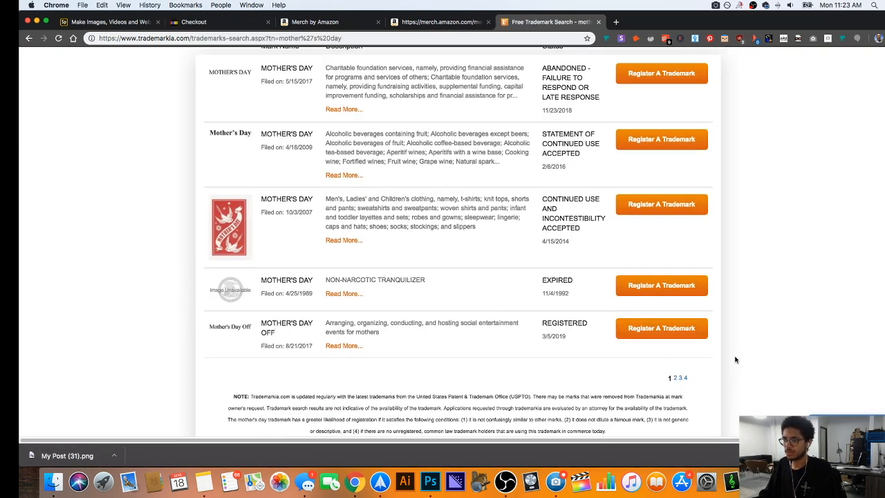
left_click(597, 23)
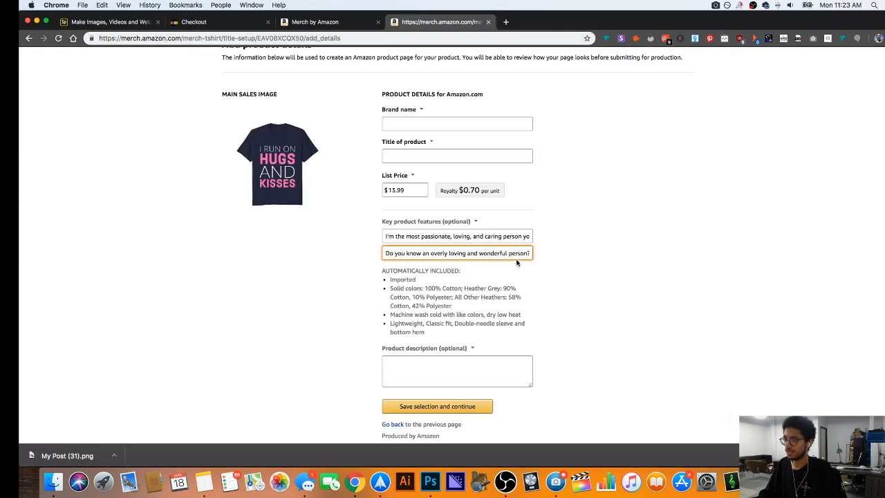
Extend the last sentence of the second key product feature to read "Mother's Day is coming up".
left_click_drag(515, 257, 643, 261)
key("Right")
type("ing up so don")
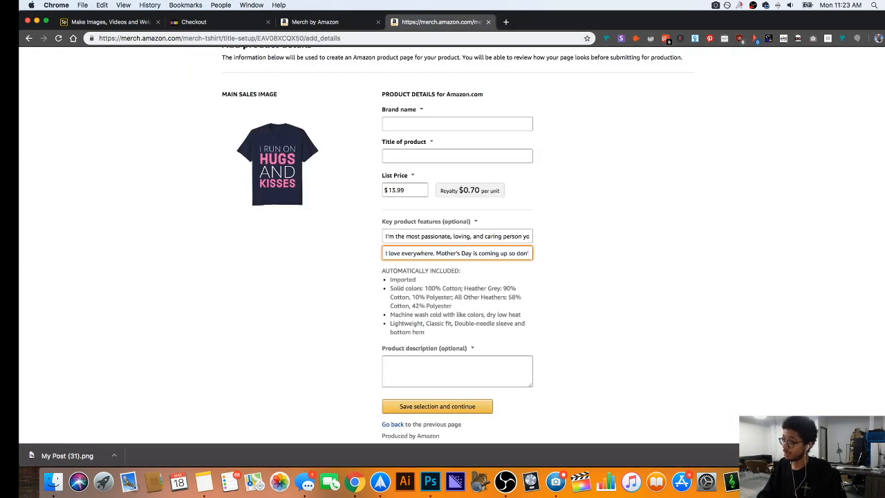
key("BackSpace")
key("BackSpace")
key("BackSpace")
key("BackSpace")
key("BackSpace")
key("BackSpace")
key("BackSpace")
key("BackSpace")
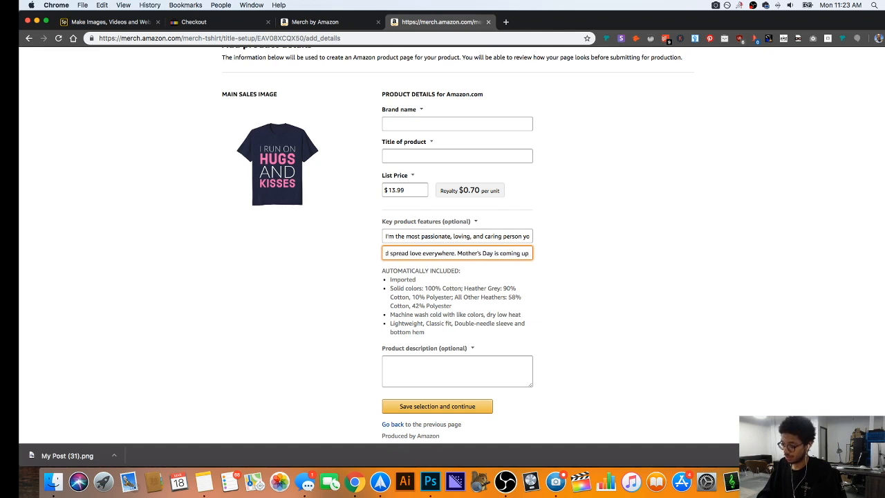
Try ending the second feature's Mother's Day sentence with ", shop!".
type(", act no")
key("BackSpace")
key("BackSpace")
key("BackSpace")
key("BackSpace")
key("BackSpace")
key("BackSpace")
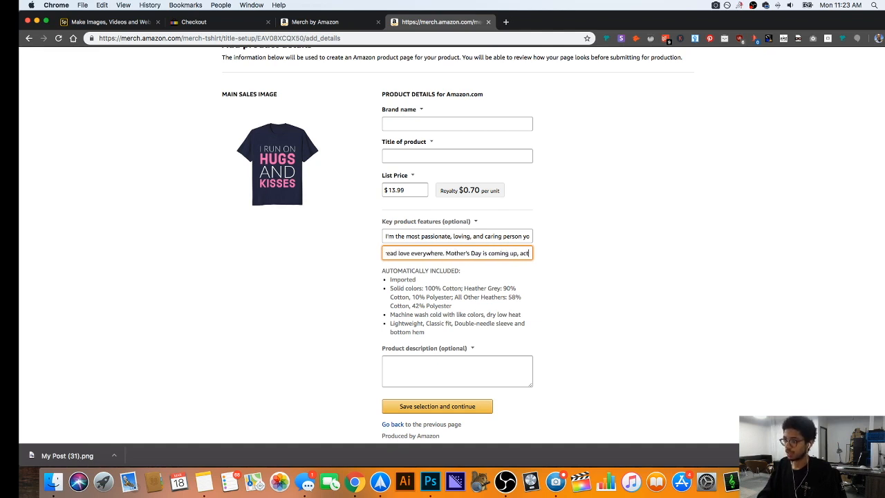
type("shop n")
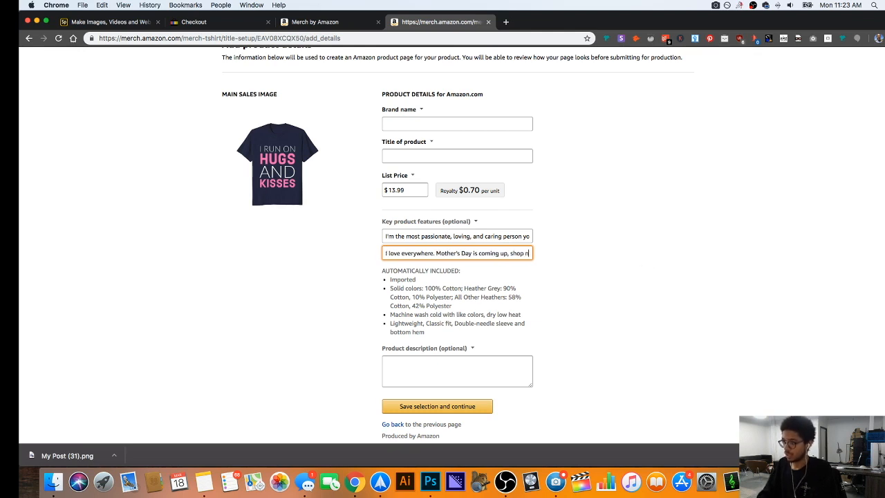
key("BackSpace")
type("!")
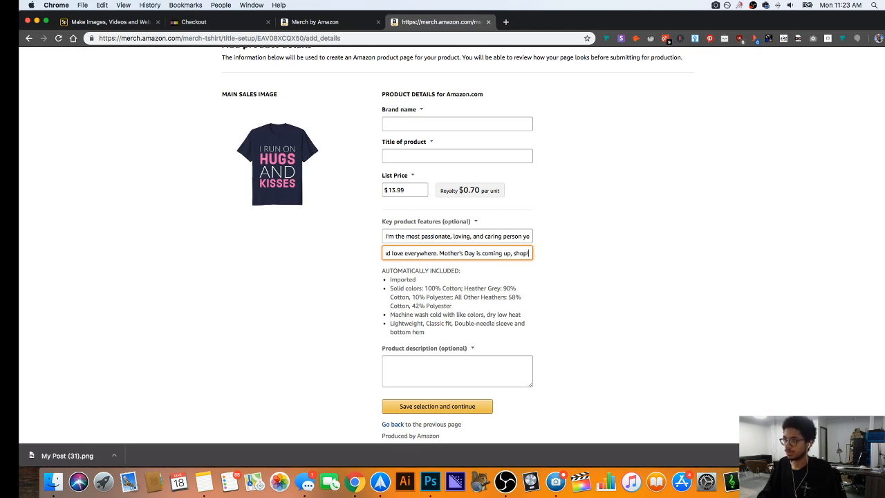
Try replacing the comma before "shop!" with "so" in the second key product feature.
left_click(514, 254)
key("BackSpace")
key("BackSpace")
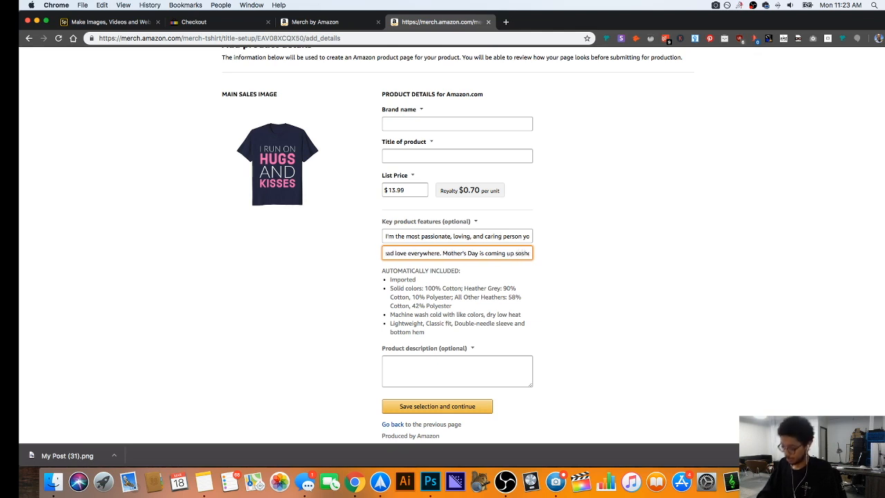
type("op!")
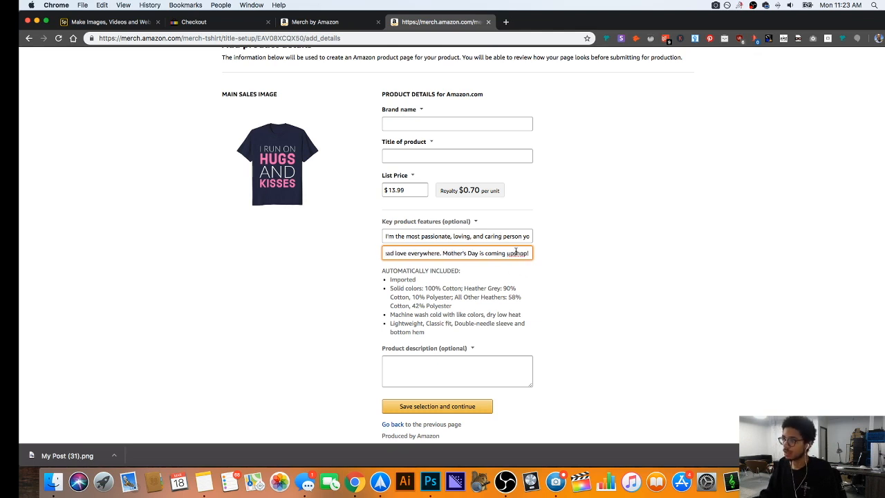
Replace the text after "Mother's Day is coming up" in the second key product feature with ", too.".
left_click_drag(515, 252, 555, 256)
key("BackSpace")
type(", to")
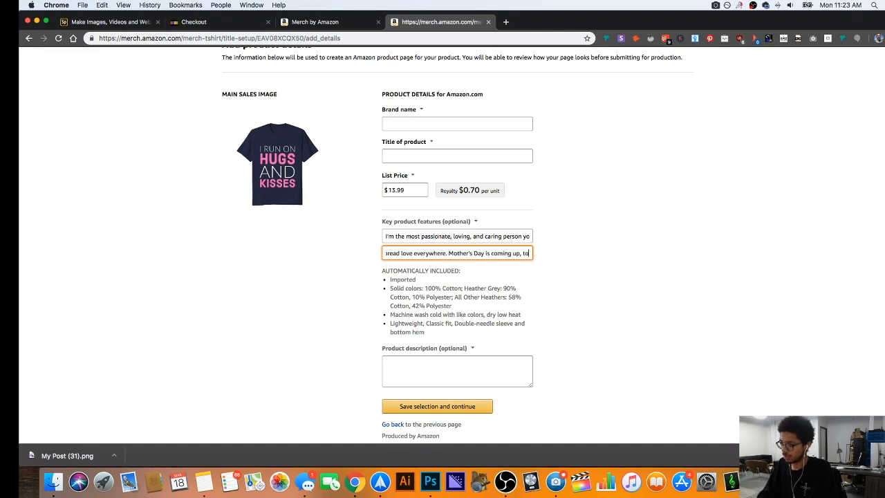
type("o.")
left_click(600, 225)
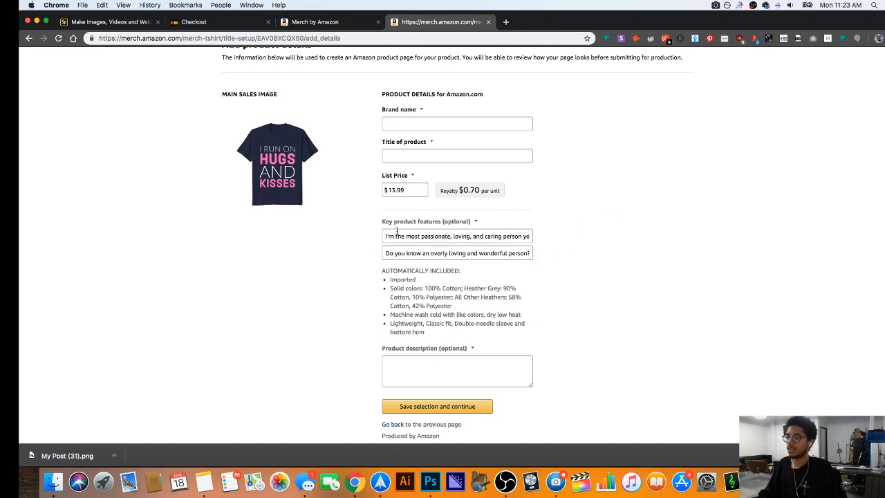
Set the product title to "I Run On Hugs And Kisses Shirt Mother's Day T-Shirt".
left_click(397, 152)
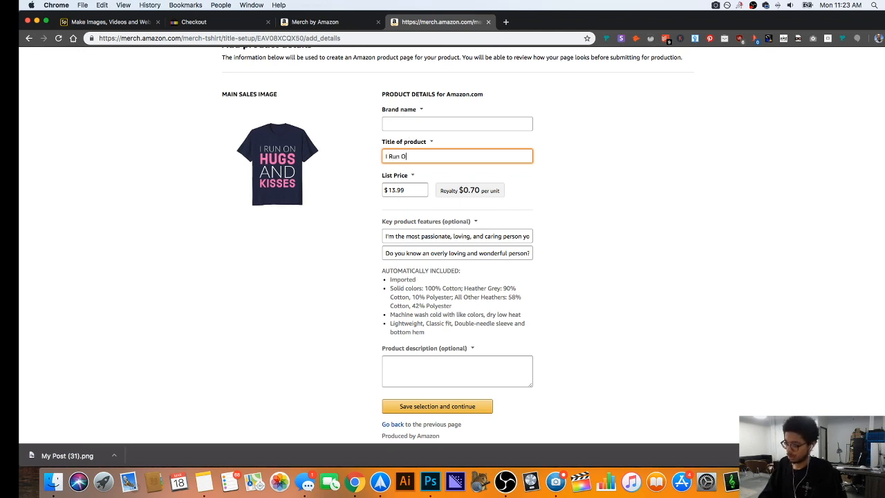
type("I Run On Hugs And Kisses Shirt Mot")
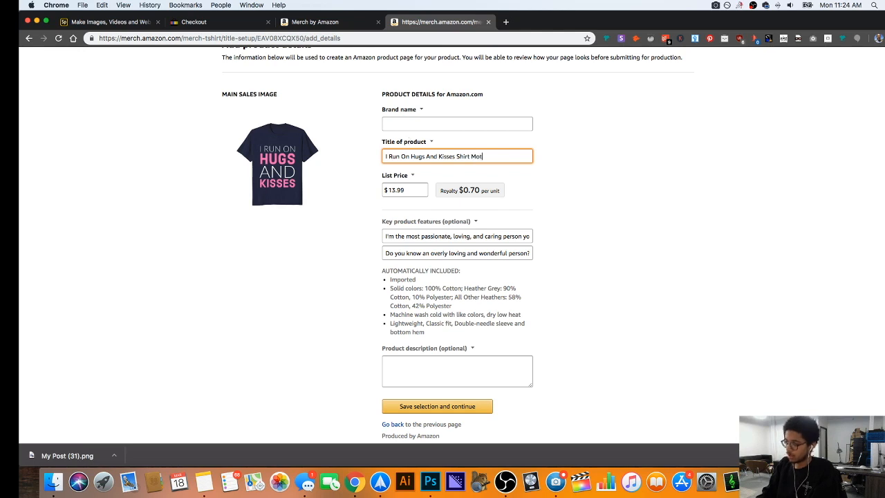
type("her's Day T-Shirt ")
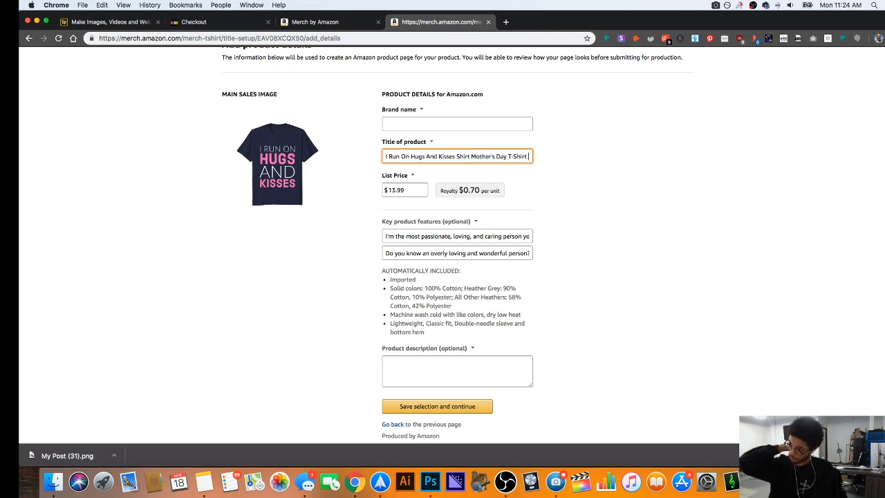
type("Valen")
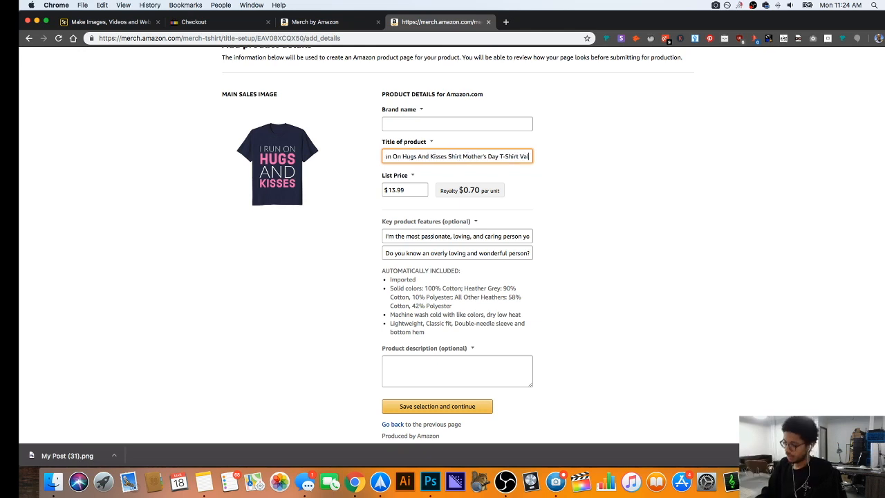
key("BackSpace")
key("BackSpace")
key("BackSpace")
key("BackSpace")
key("BackSpace")
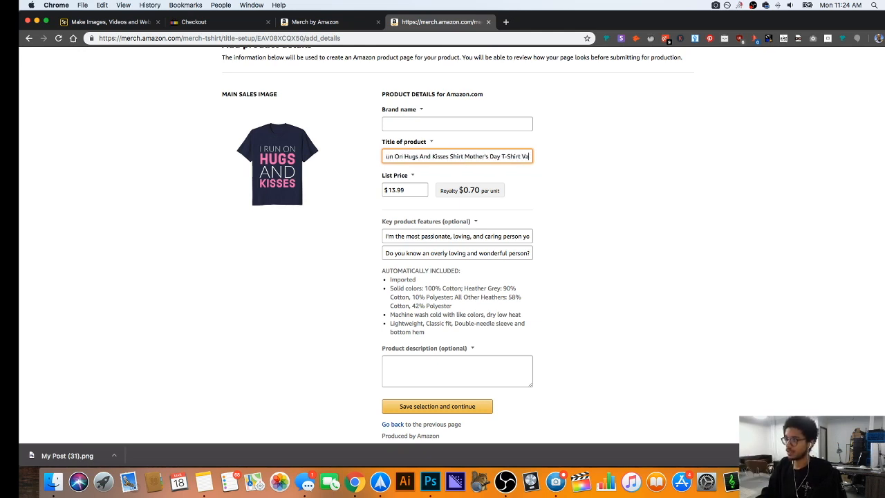
left_click(452, 117)
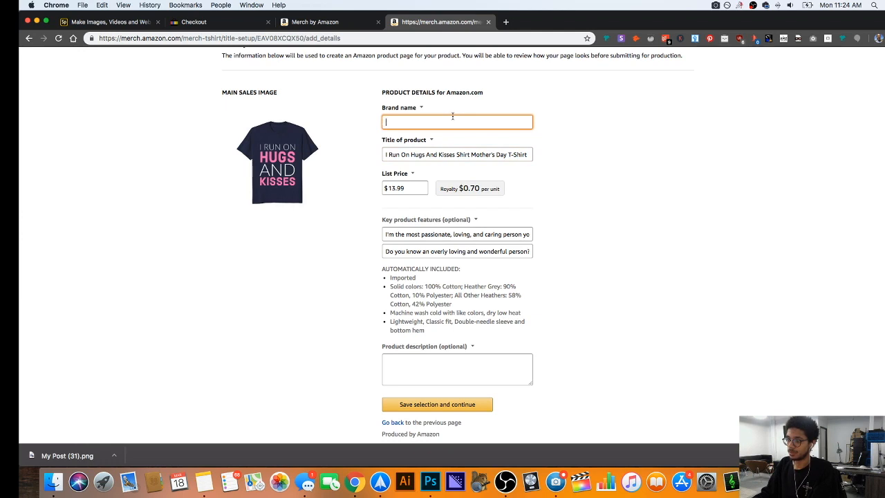
Search the web for romantic holidays in a new browser tab and open The Daily Meal's "10 Romantic Holidays That Aren't Valentine's Day" article.
left_click(505, 21)
type("r")
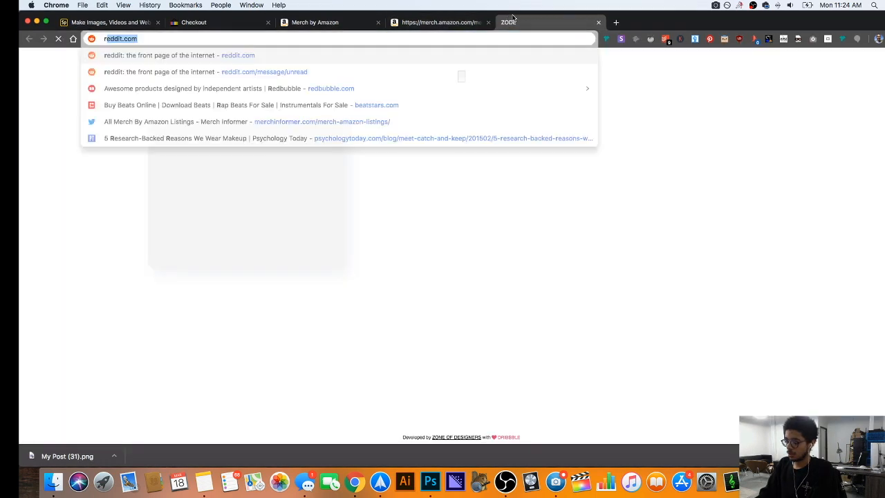
type("omantic hokidats")
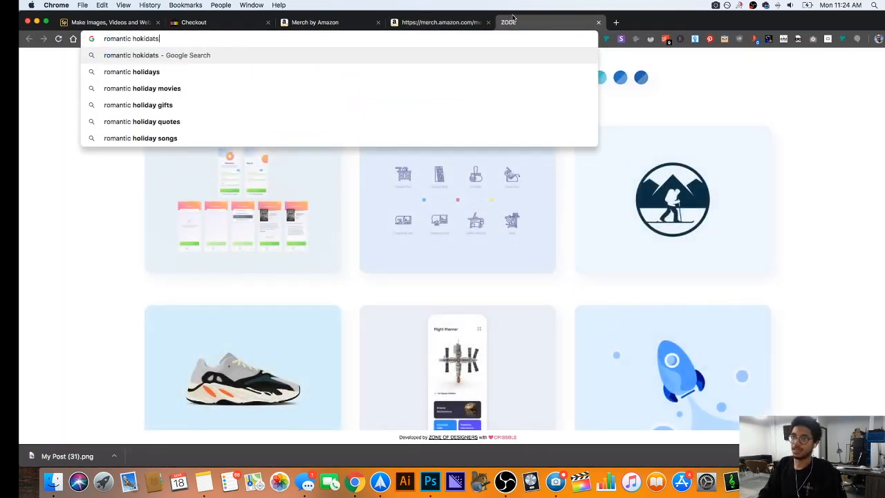
key("Return")
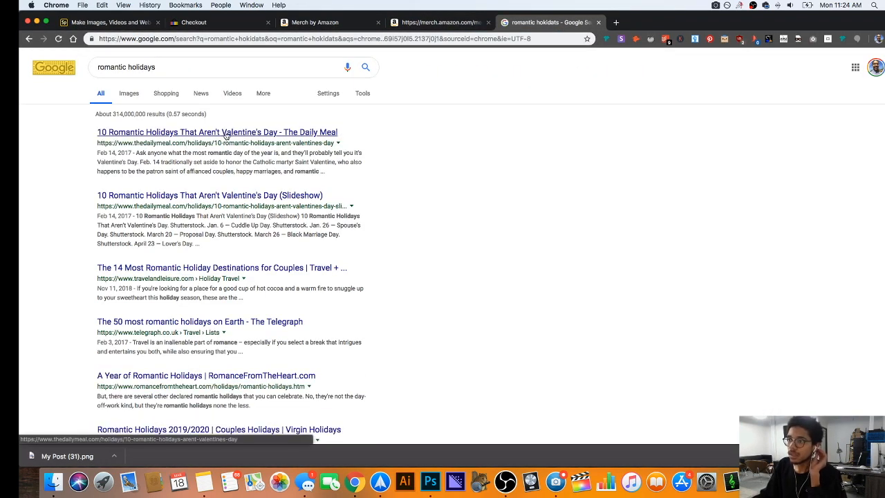
left_click(230, 132)
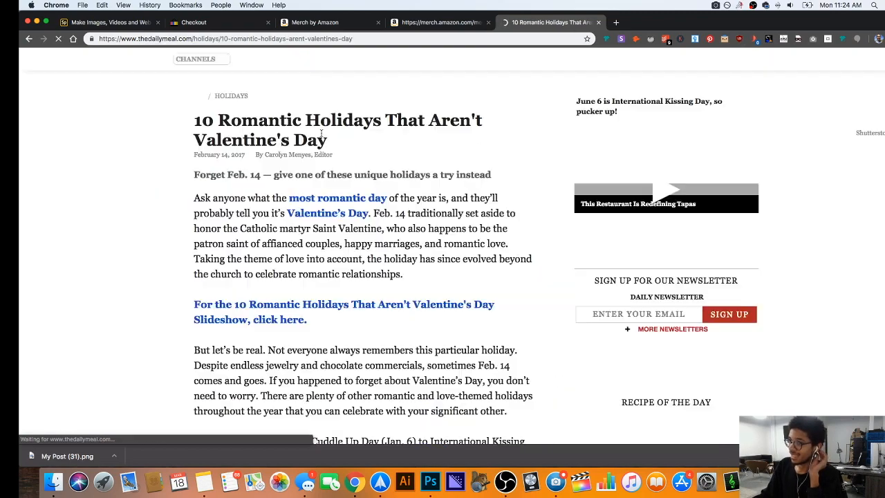
Examine the article for romantic holidays that could suit the shirt's listing, and return to the product details form.
scroll(328, 137, "down", 15)
scroll(348, 159, "down", 10)
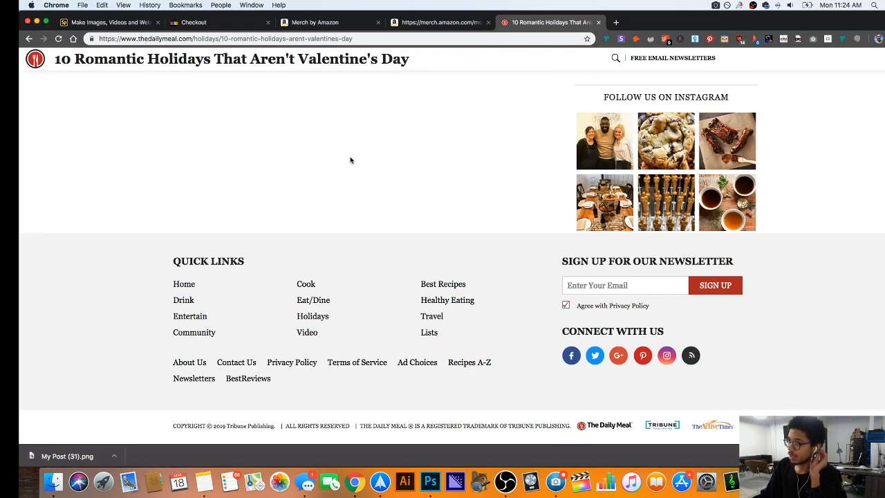
scroll(348, 160, "up", 4)
scroll(348, 158, "down", 5)
scroll(349, 158, "up", 10)
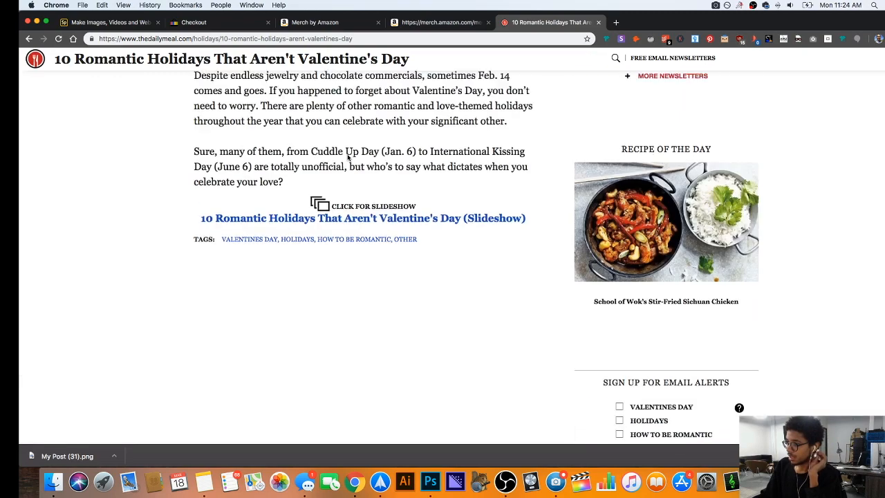
scroll(348, 158, "down", 3)
scroll(349, 158, "up", 2)
scroll(348, 158, "down", 5)
scroll(347, 157, "up", 9)
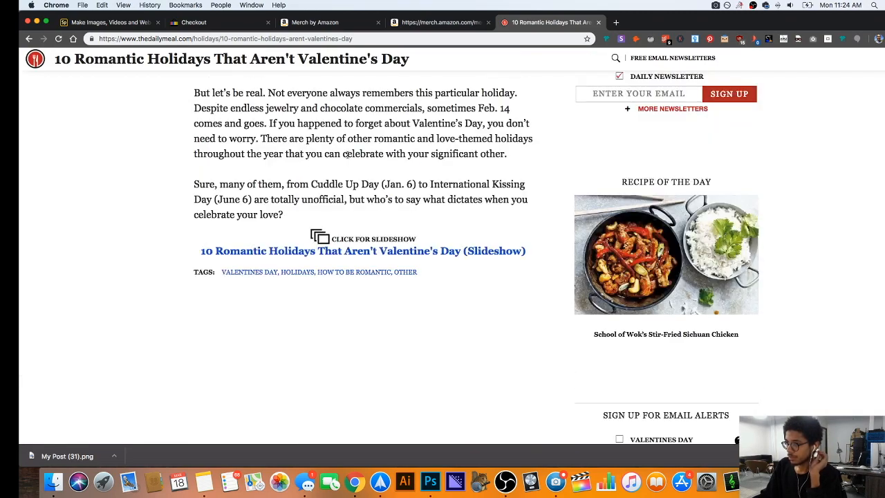
left_click(439, 23)
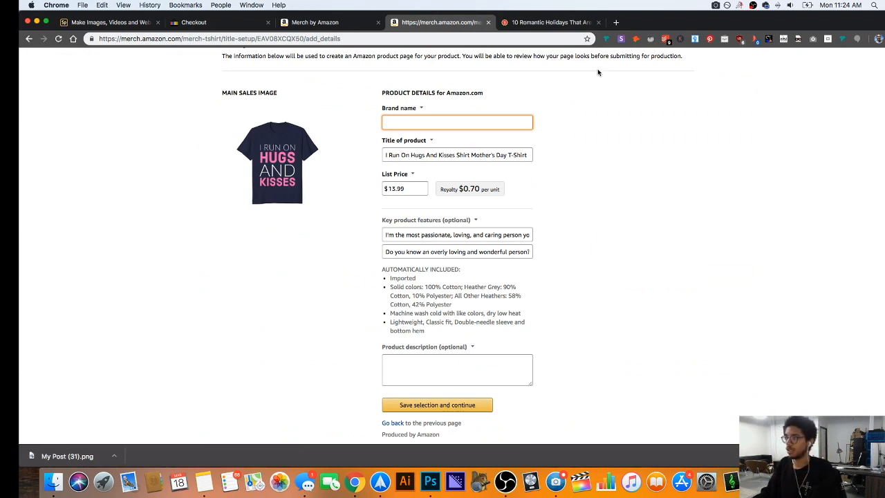
Search Google for "mothers day" in a new browser tab and examine the related keywords and their search volumes.
left_click(615, 22)
type("mtohers day")
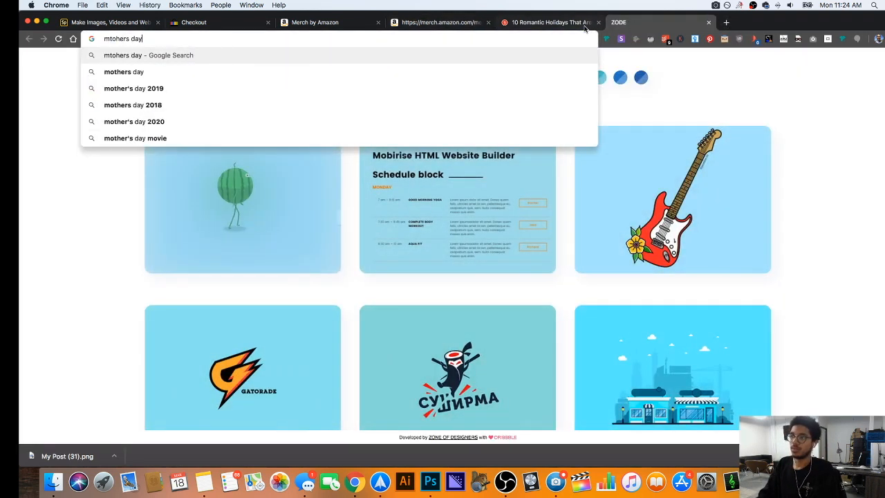
key("Return")
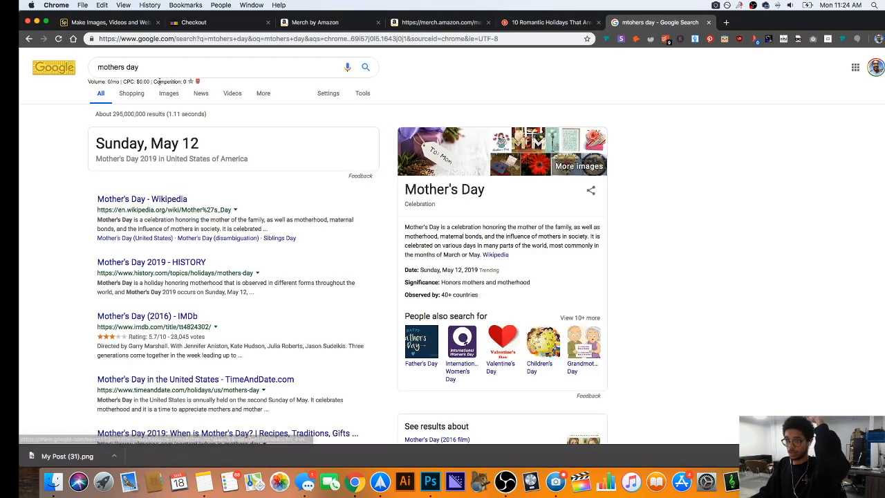
scroll(454, 245, "down", 5)
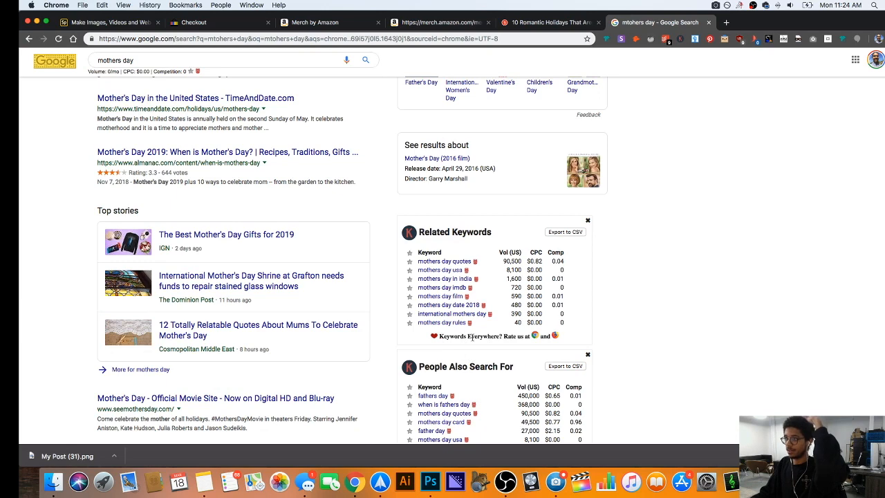
scroll(472, 336, "down", 2)
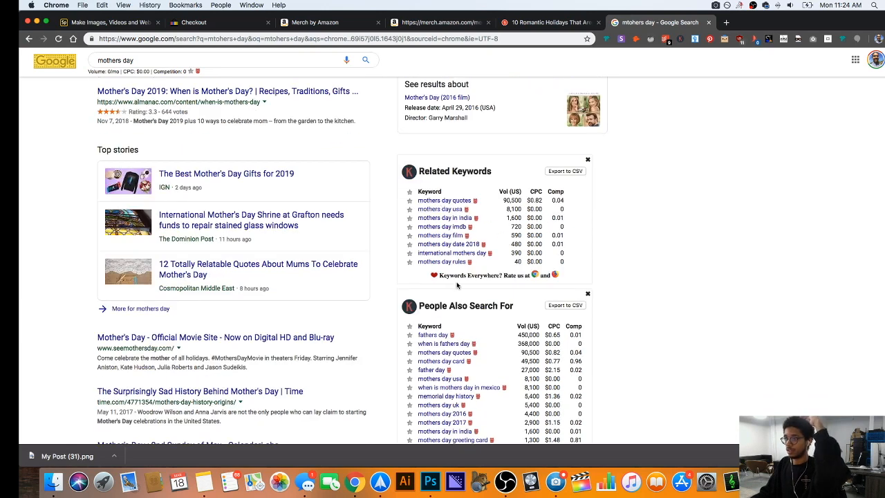
scroll(445, 220, "down", 3)
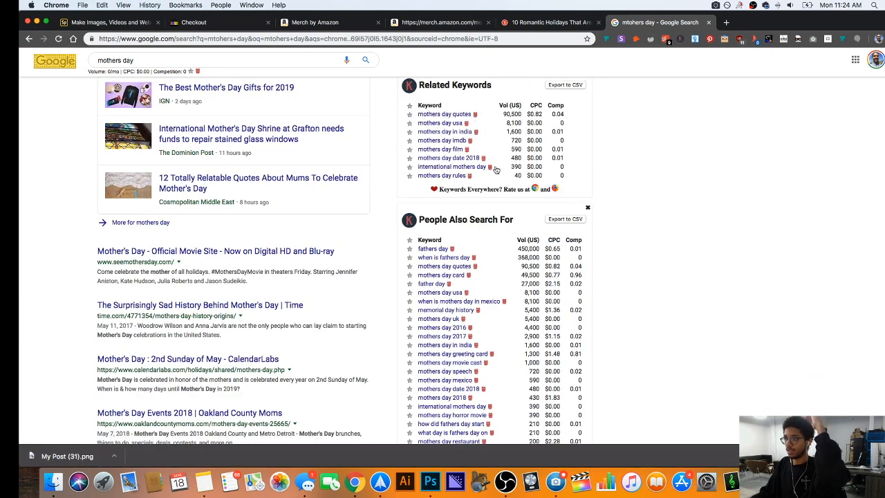
scroll(440, 309, "down", 2)
scroll(449, 322, "up", 10)
left_click(207, 64)
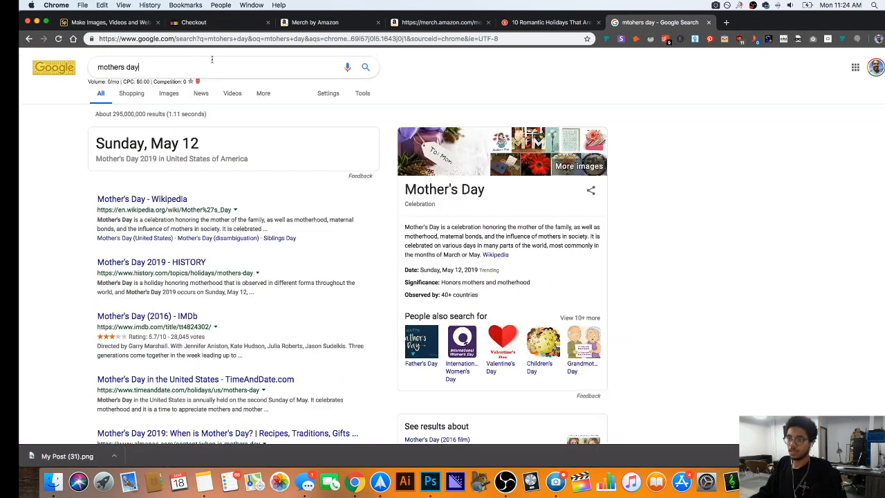
Search Google for "mothers day t-shirts" and examine the related keywords and their search volumes.
type("t-shirts")
key("Return")
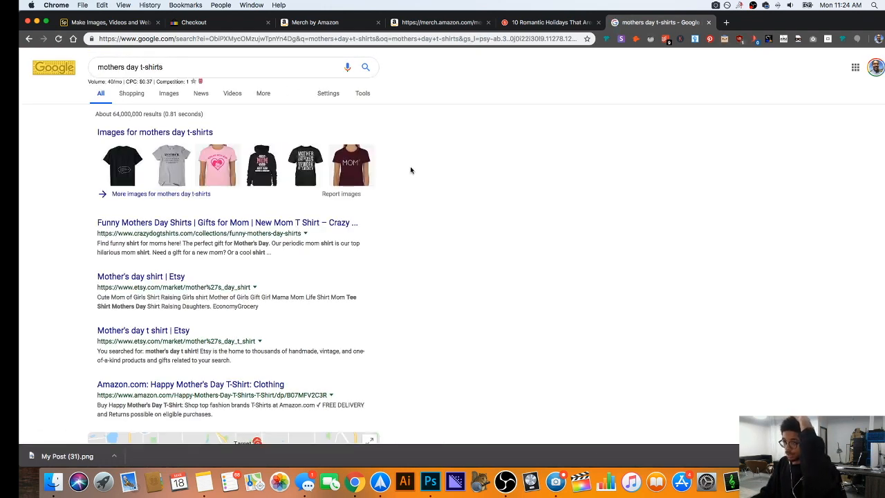
scroll(409, 170, "down", 2)
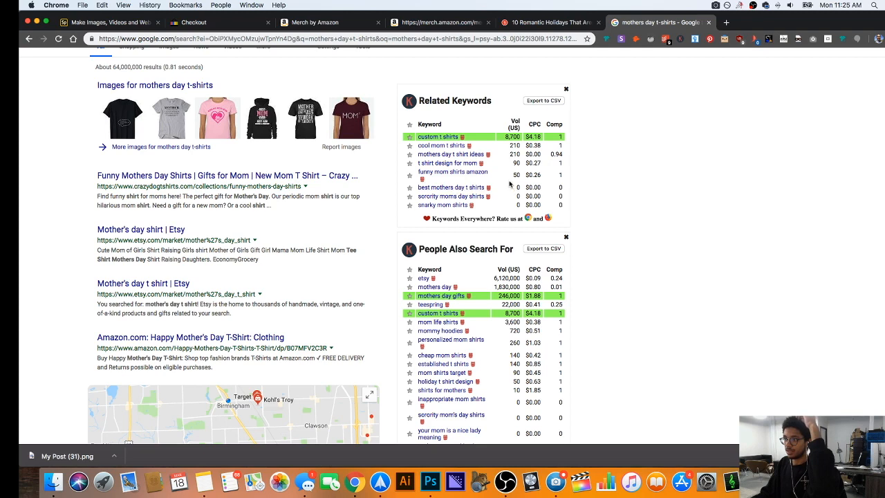
scroll(477, 233, "down", 1)
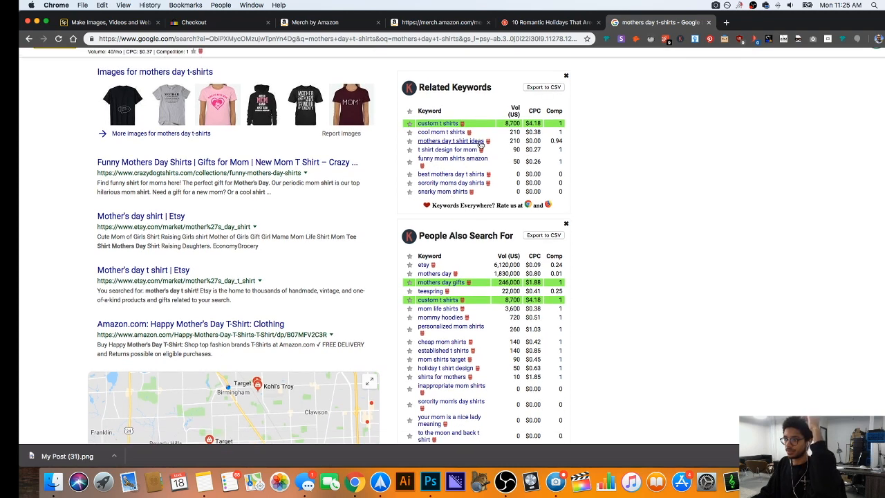
left_click(569, 24)
left_click(647, 22)
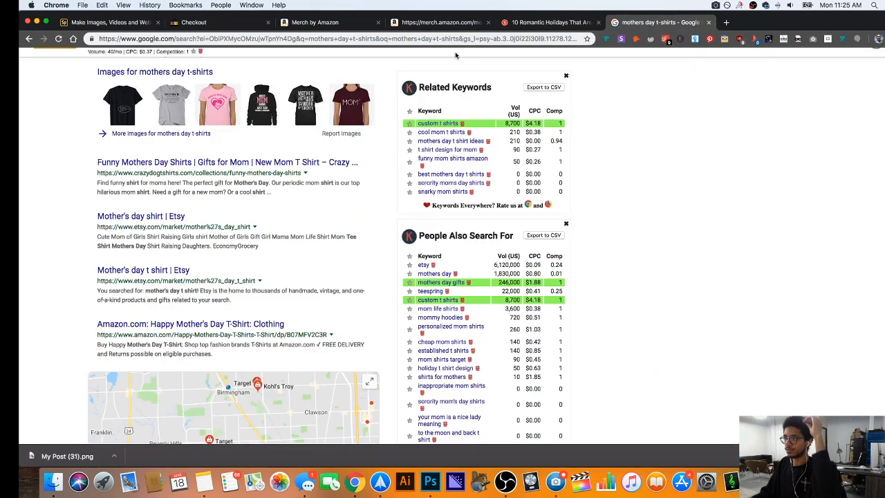
Open trademarkia.com and search its filed trademarks for "cool mom t-shirts".
key("super+l")
type("trad")
key("Return")
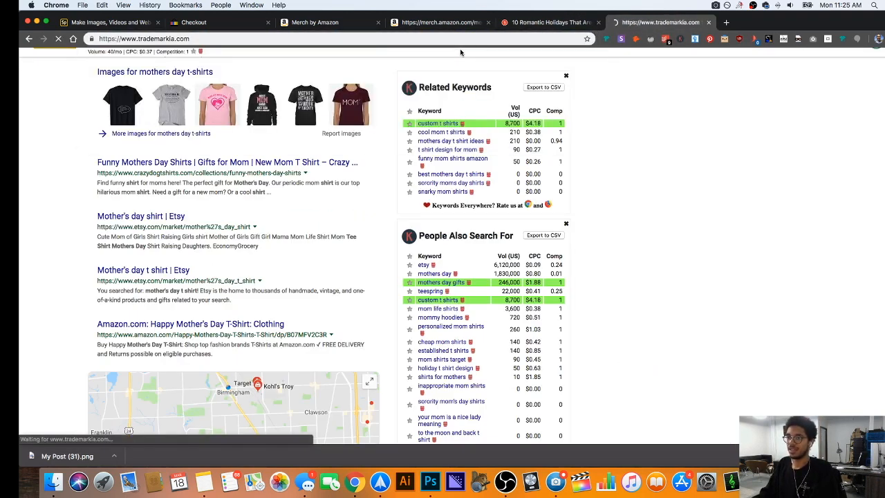
type("Trademarki")
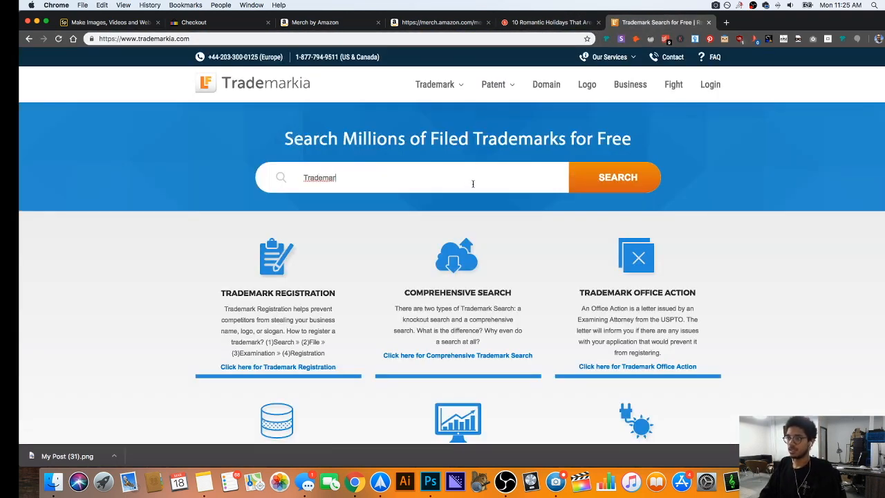
key("BackSpace")
key("BackSpace")
key("BackSpace")
key("BackSpace")
key("BackSpace")
key("BackSpace")
key("BackSpace")
key("BackSpace")
key("BackSpace")
key("BackSpace")
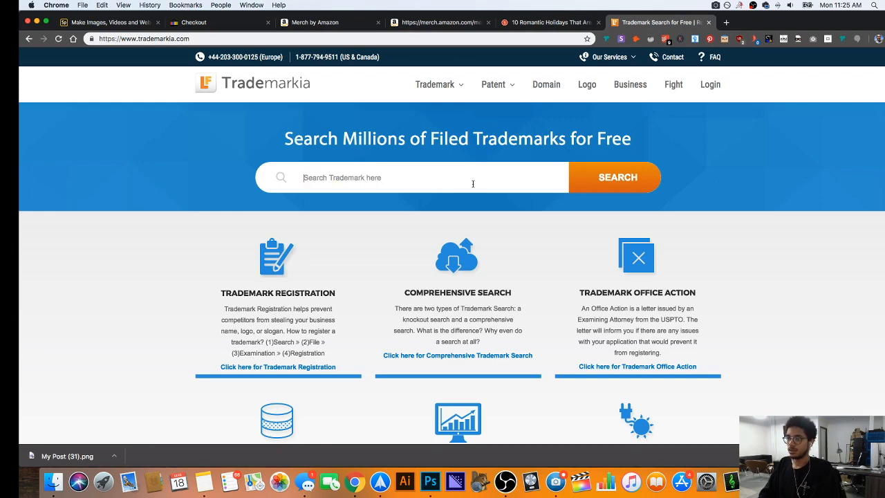
type("cool mom t-s")
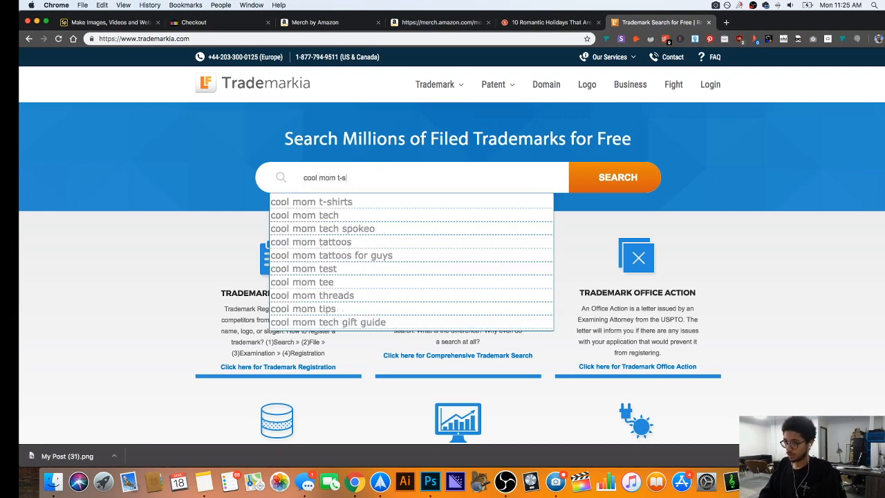
type("hirts")
key("Return")
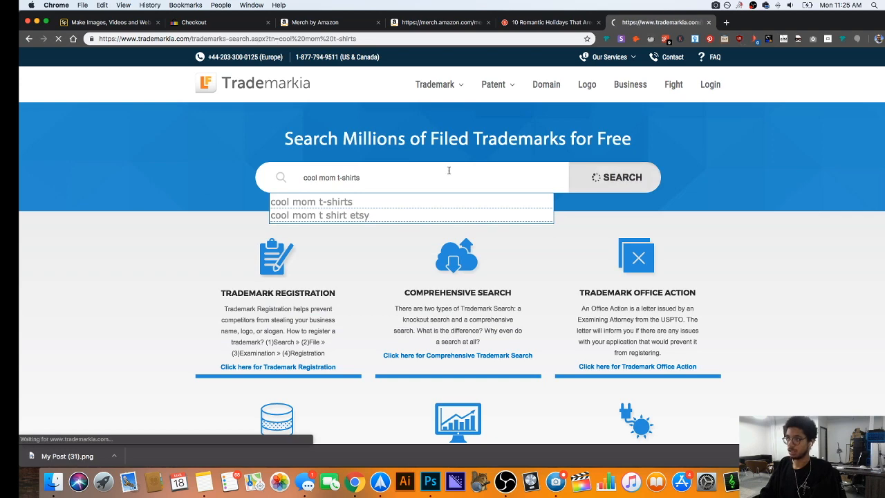
Return to the product details form and set the brand name to "Cool Mom T-Shirts And Gifts From Daughter Or Son".
left_click(532, 22)
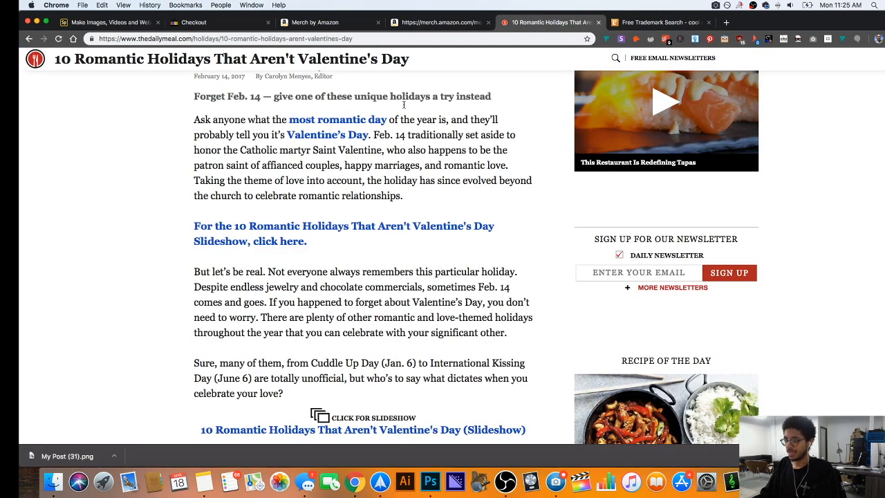
left_click(442, 22)
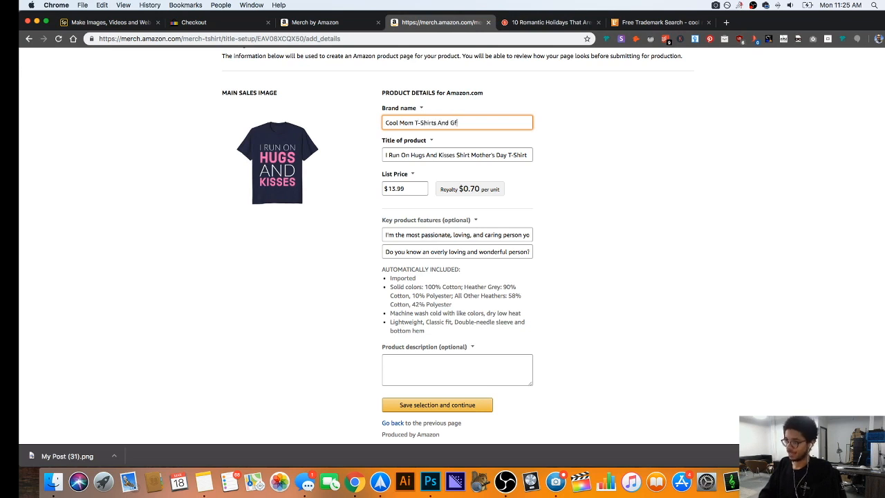
type("om ")
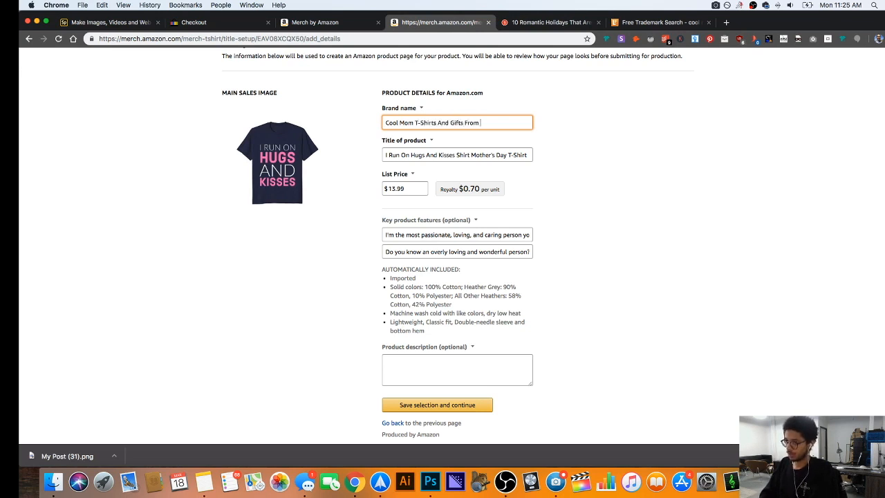
type("DaughterOr")
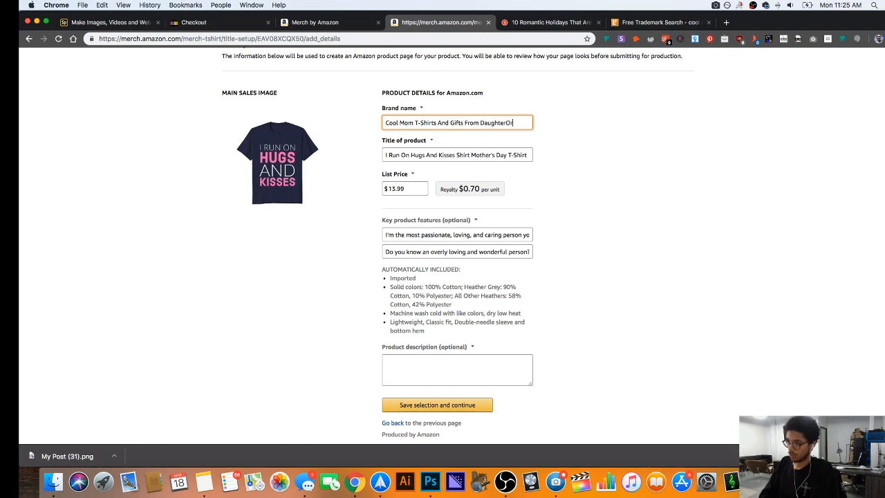
type("Or Soon")
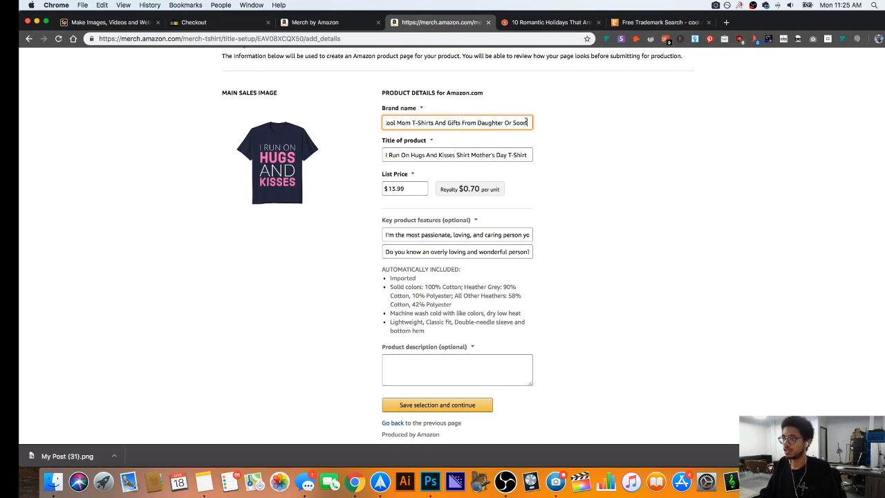
key("BackSpace")
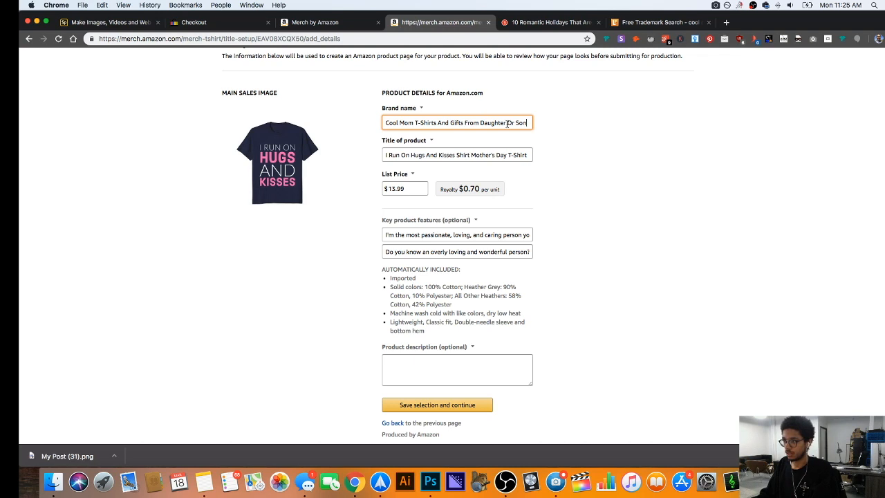
type("S")
key("BackSpace")
left_click(582, 142)
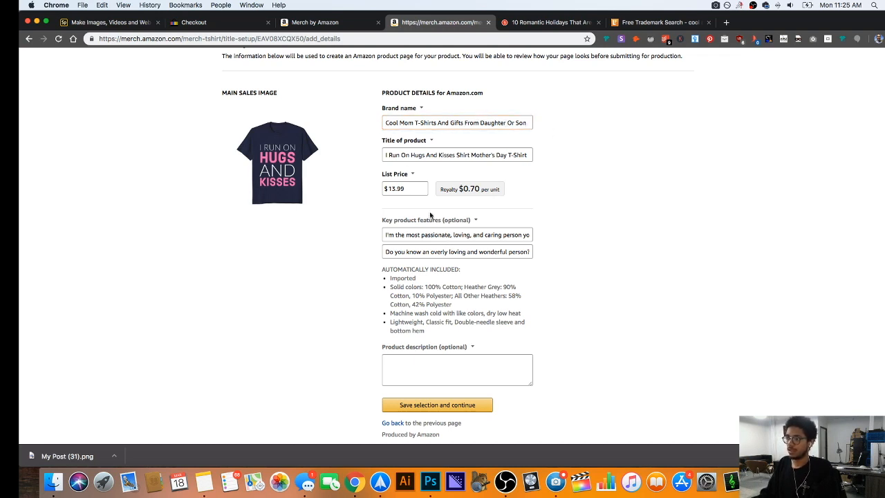
Start the product description with "The" followed by a copy of the product title.
left_click(432, 151)
key("super+a")
key("super+c")
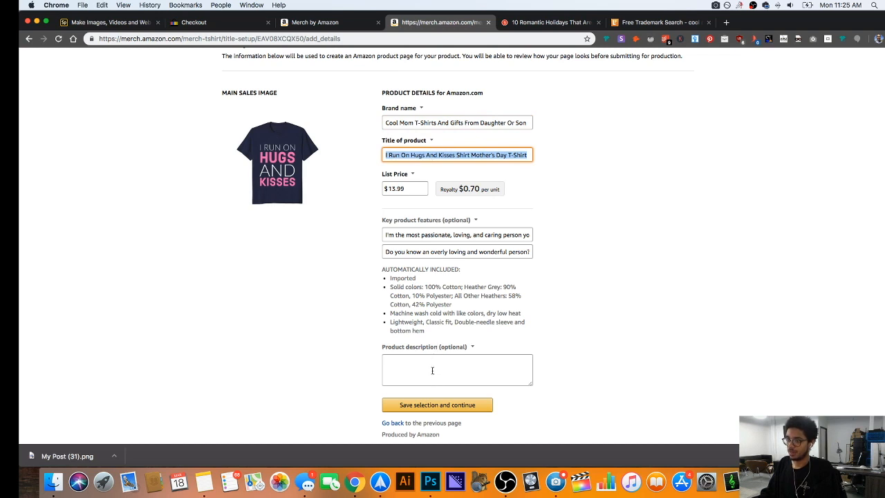
left_click(431, 370)
type("The")
key("super+v")
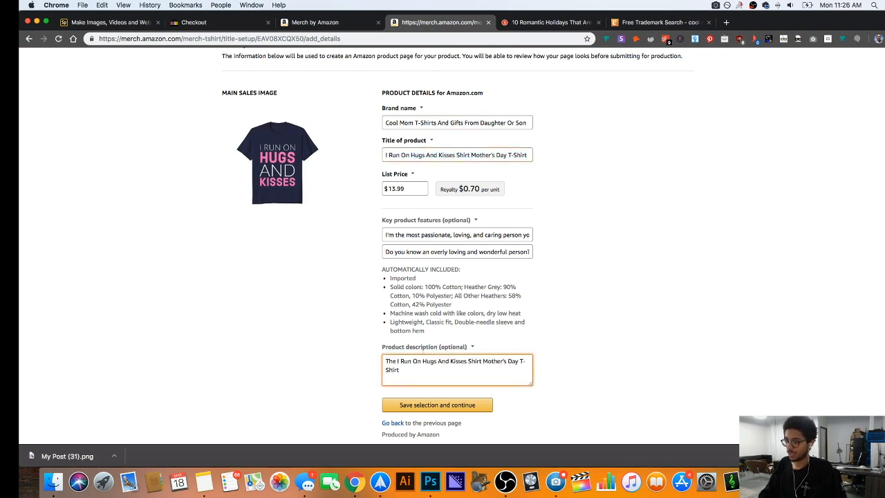
Continue the description with "features a simple and pink text based design printed on a comfortable t-shirt.", correcting any misspelled word.
type("feature")
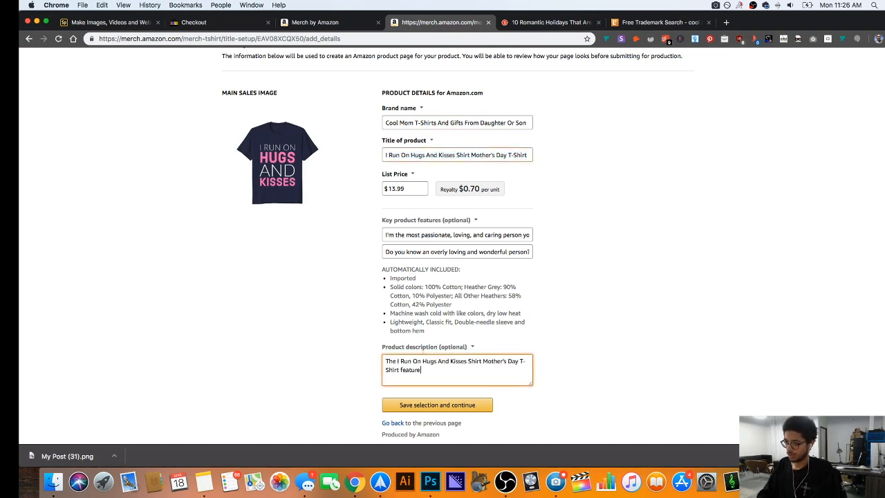
type("s a simple")
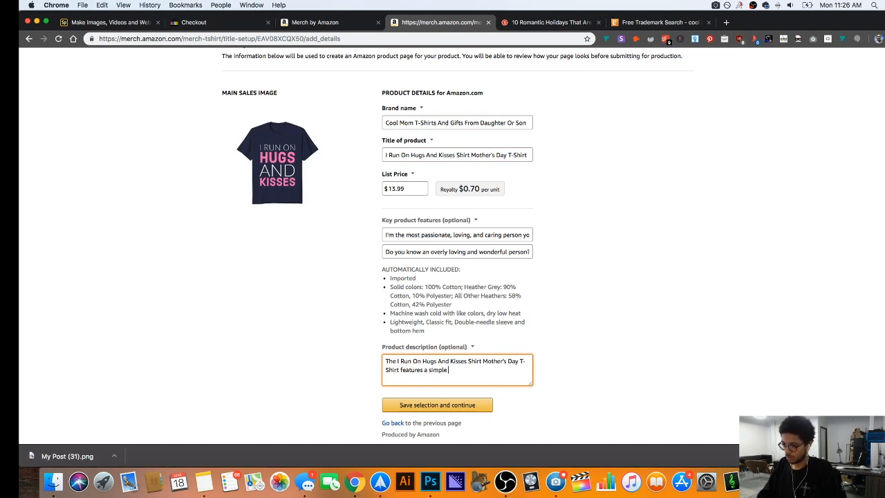
type(" and plnk")
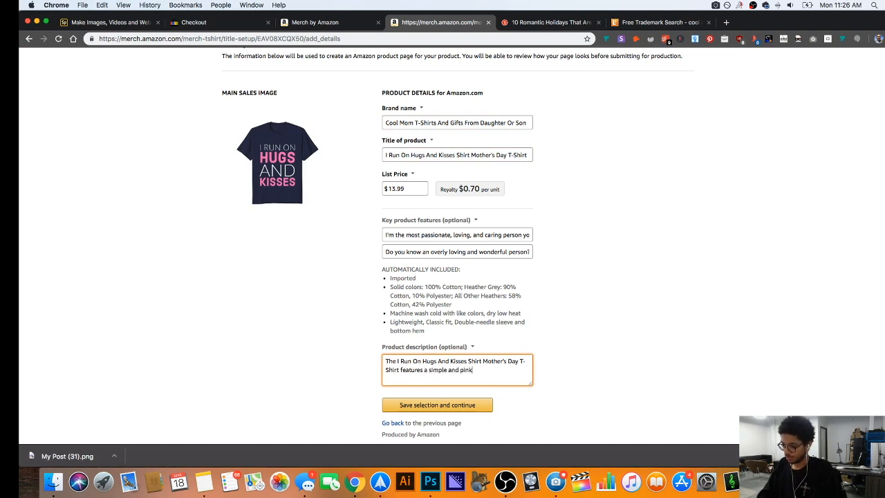
type(" text ba")
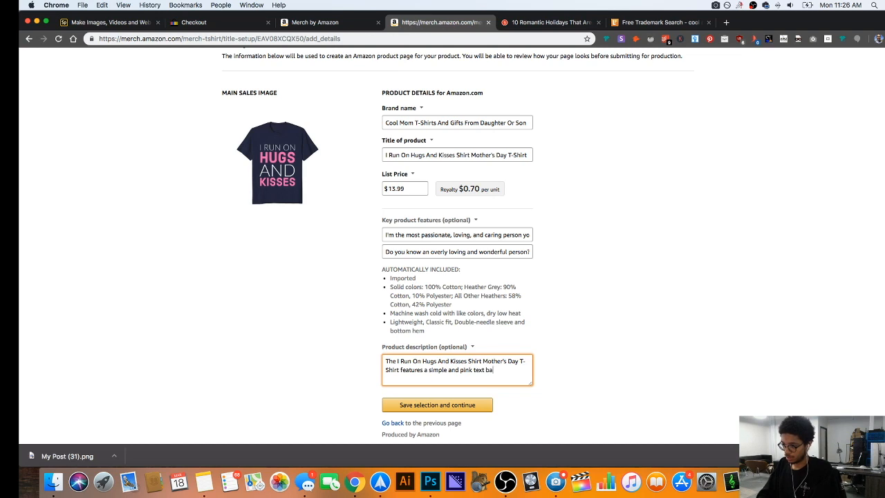
type("sed design printe")
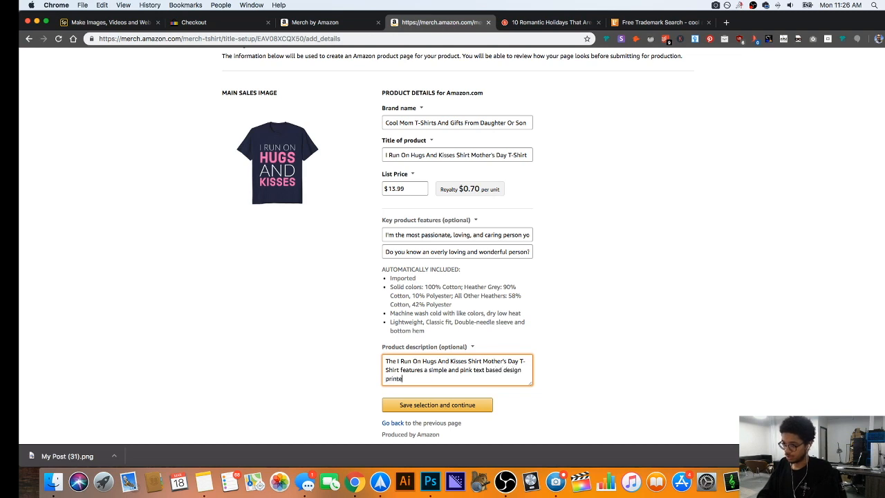
type("d on a comfor")
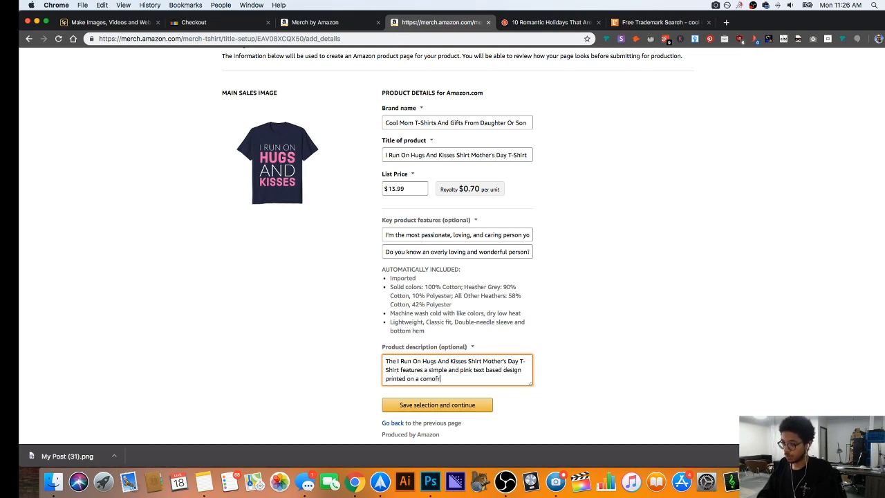
type("table ts")
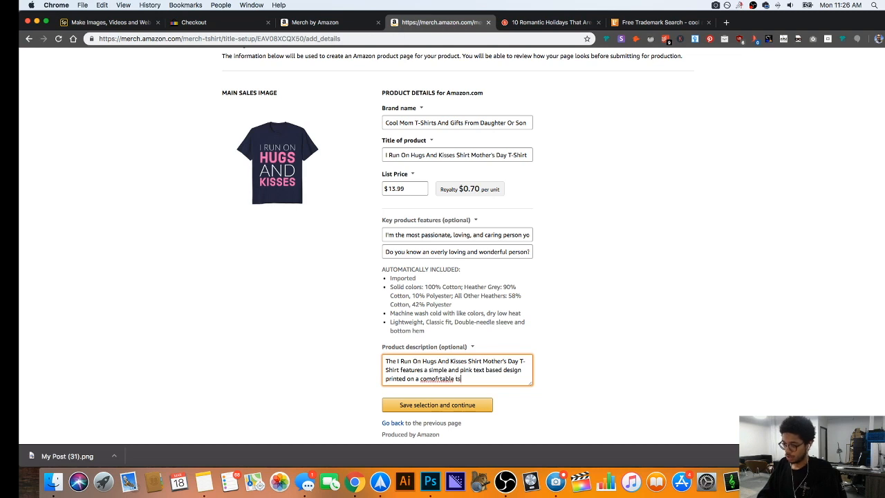
key("BackSpace")
type("-shirt.")
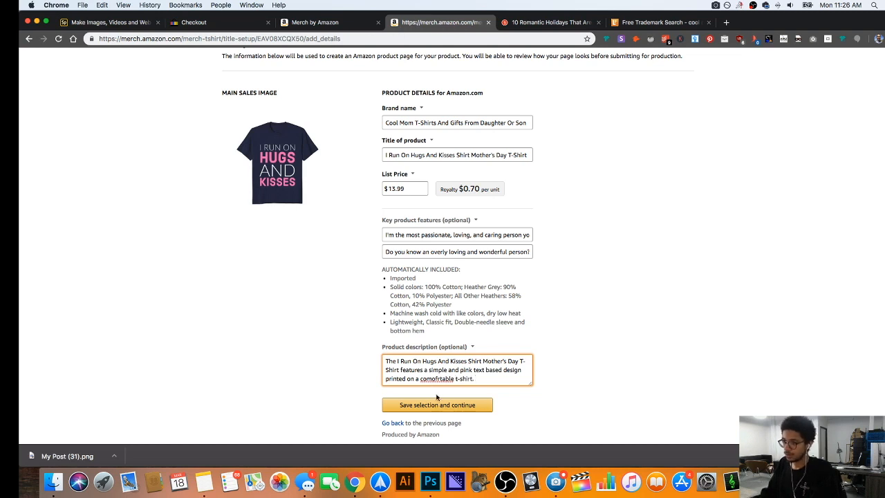
right_click(438, 378)
left_click(476, 258)
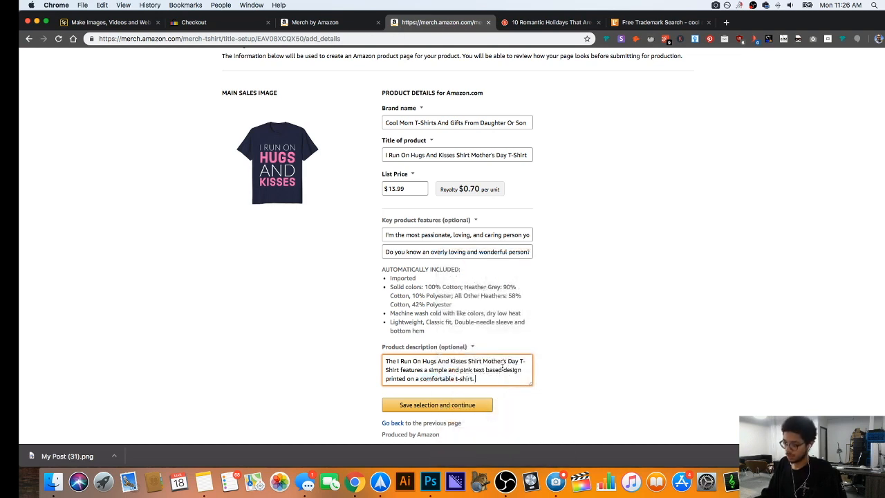
Add "Make sure you pick your correct size!" to the description, then save the product details and continue to the review.
type("Make sure")
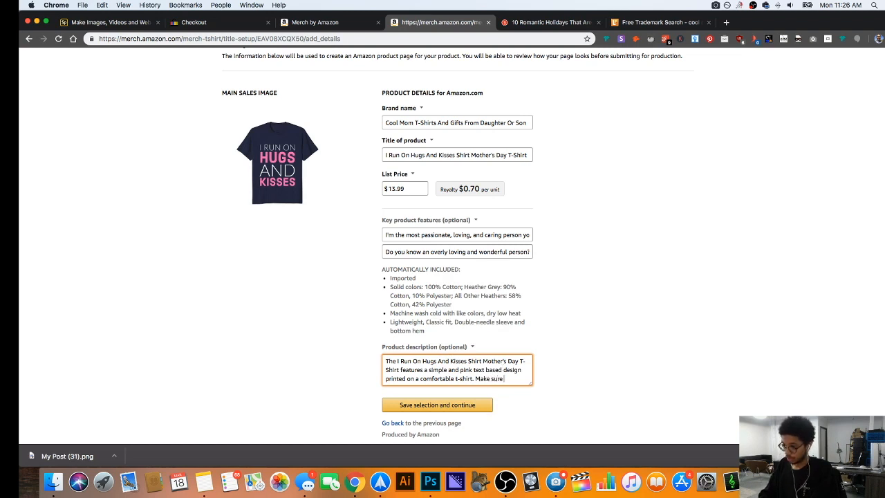
type(" you pick y")
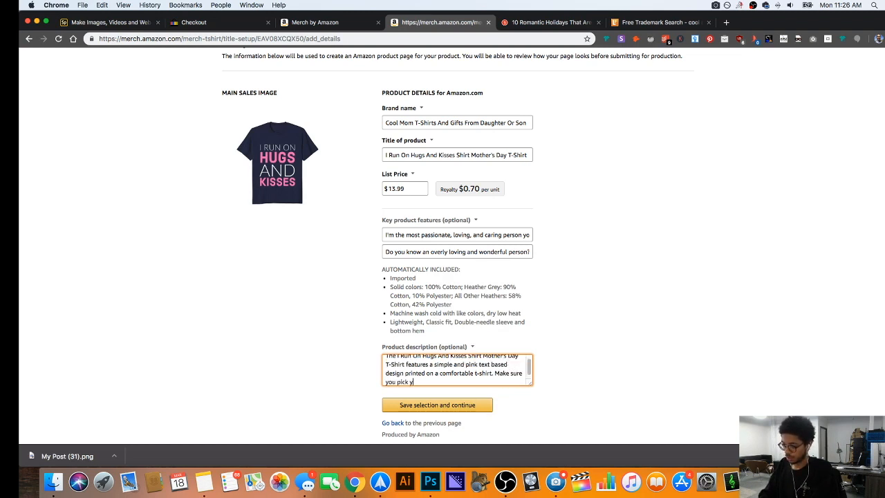
type("our correct")
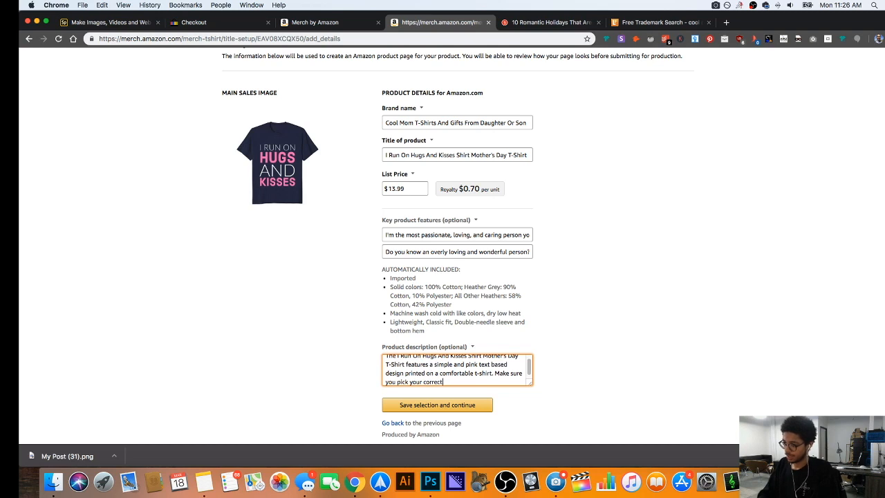
type(" size!")
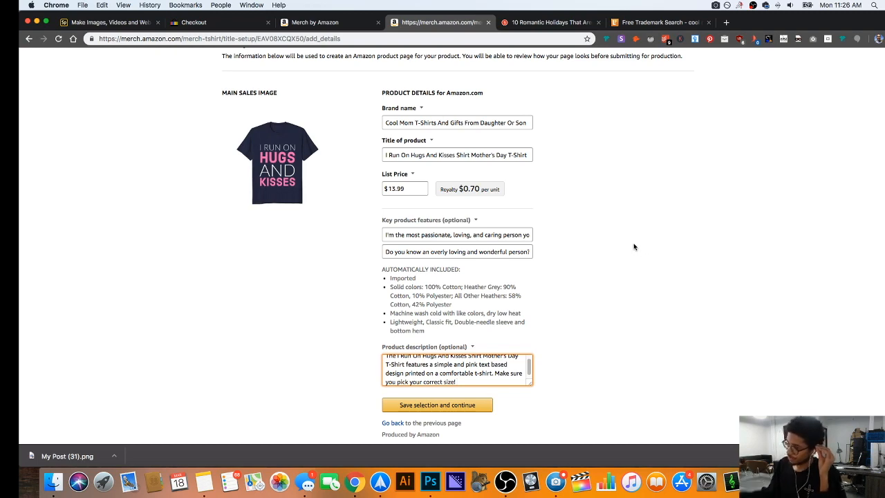
left_click(465, 407)
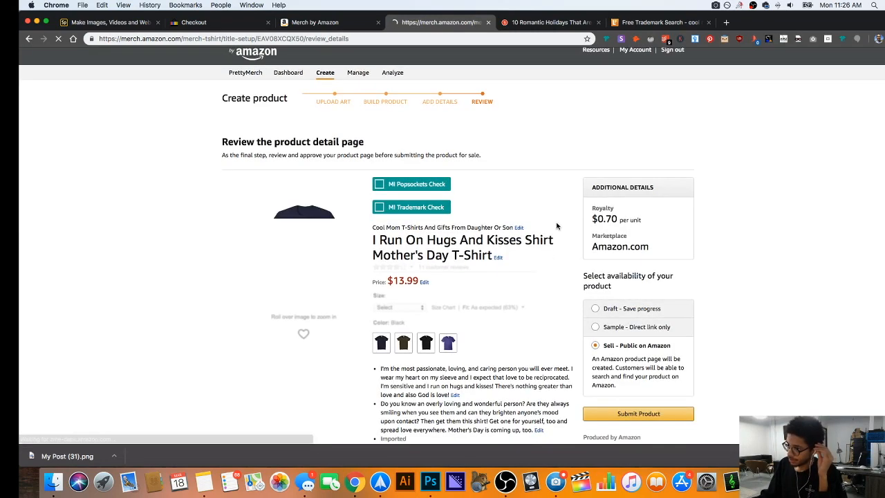
Run the MI Trademark Check on the listing and examine the live trademarks matching words in its title and product features.
scroll(385, 141, "down", 3)
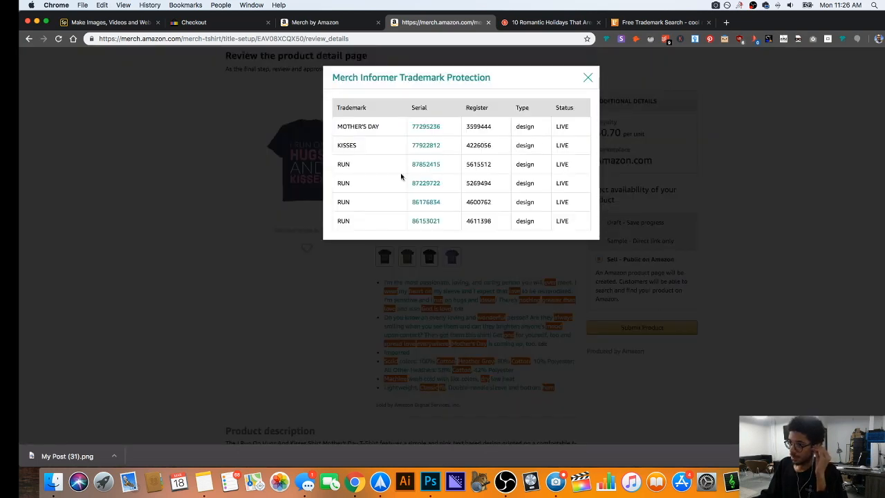
left_click(463, 330)
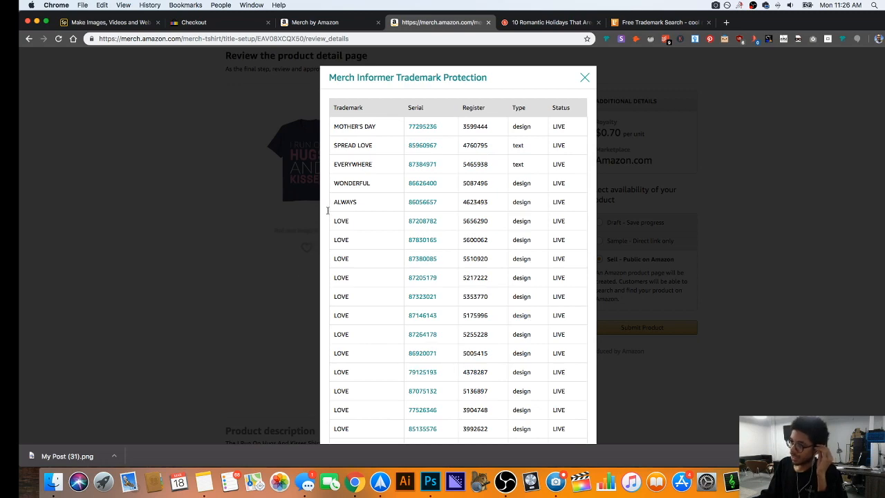
scroll(433, 209, "down", 5)
scroll(409, 168, "up", 5)
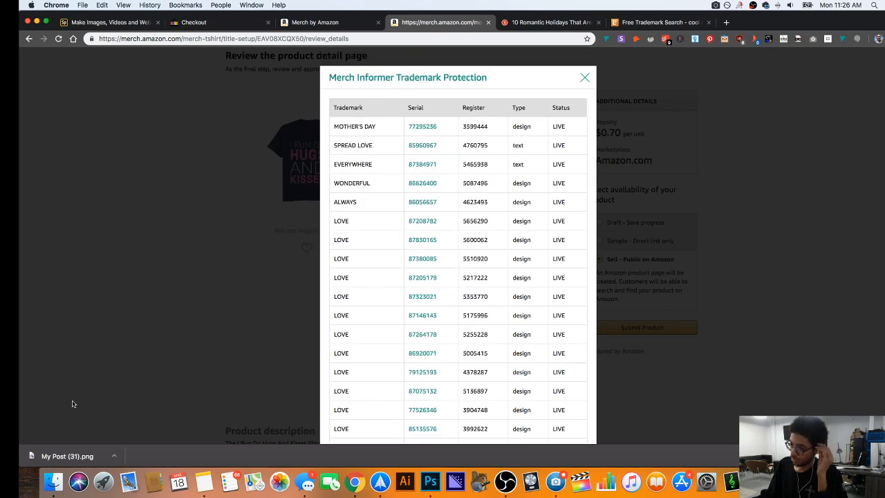
Look up the trademark matches in the first product feature and examine the USPTO status record for "GOD IS LOVE".
left_click(175, 293)
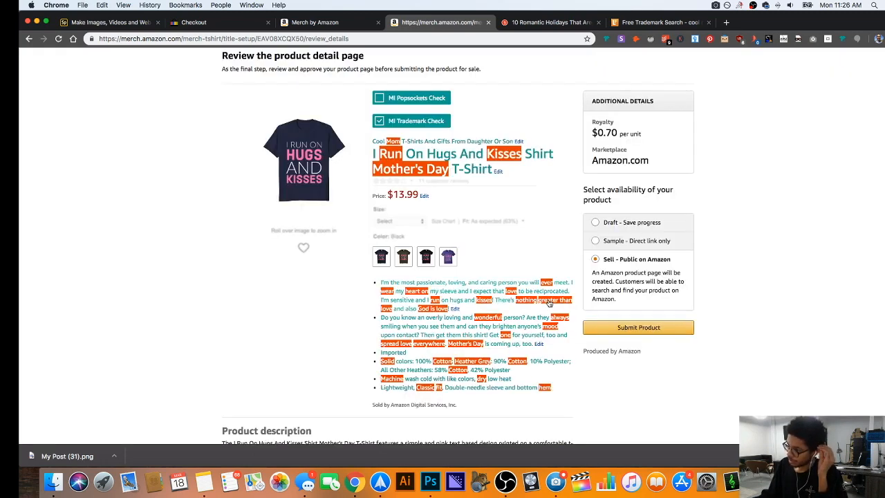
left_click(546, 303)
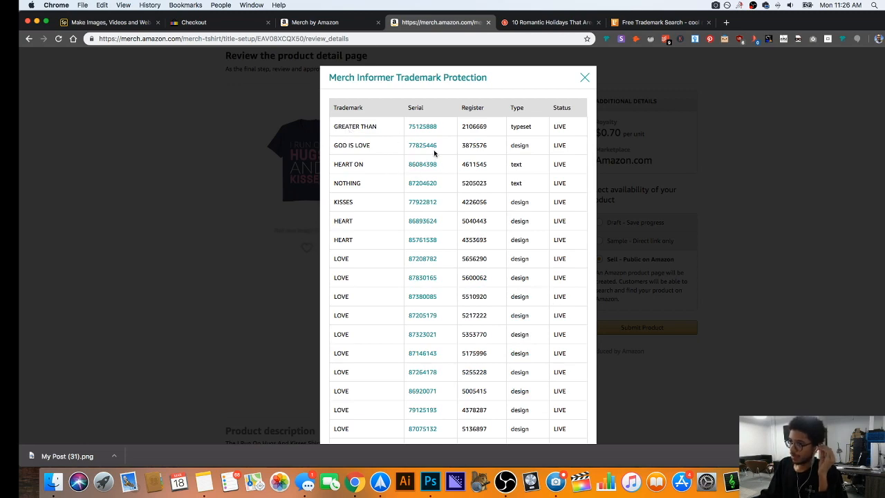
left_click(423, 147)
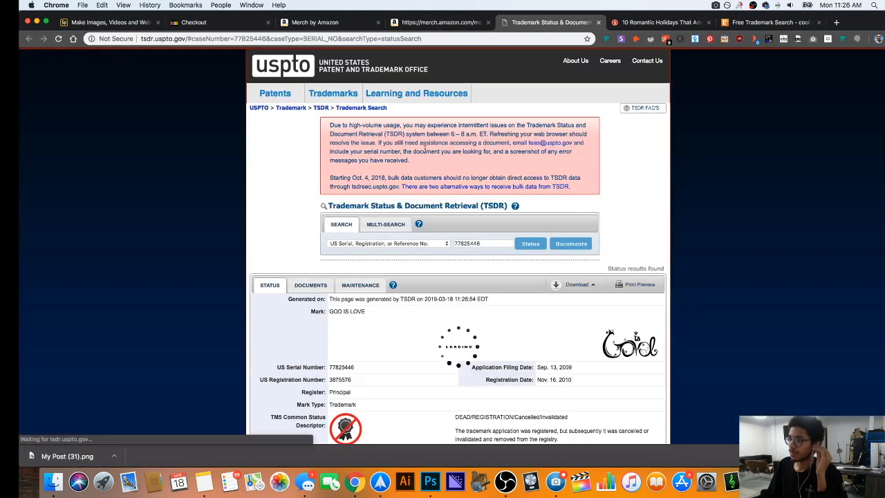
scroll(347, 290, "down", 4)
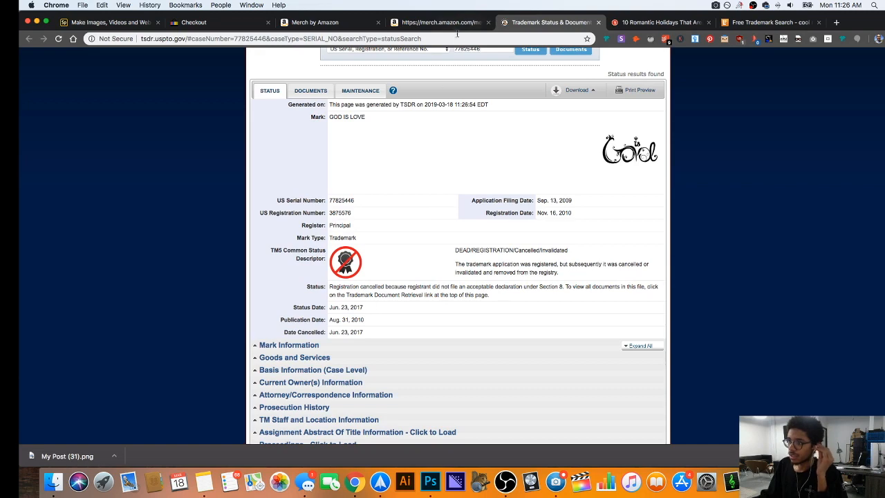
left_click(455, 26)
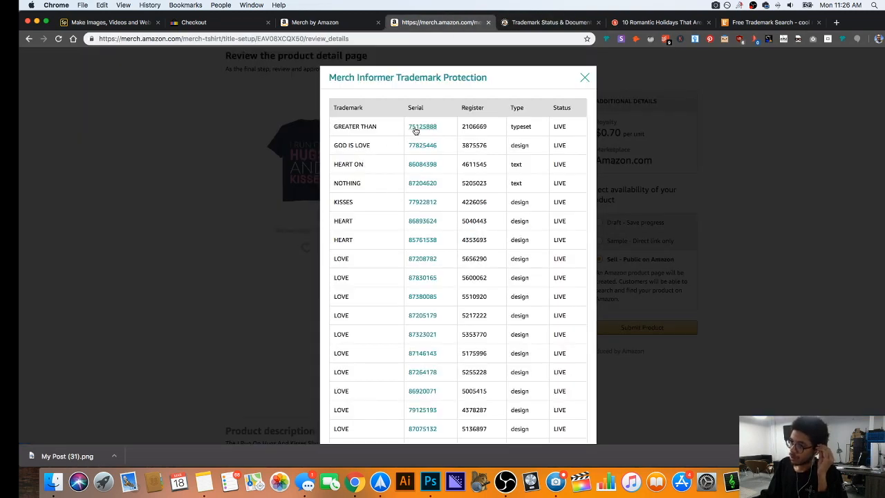
left_click(247, 217)
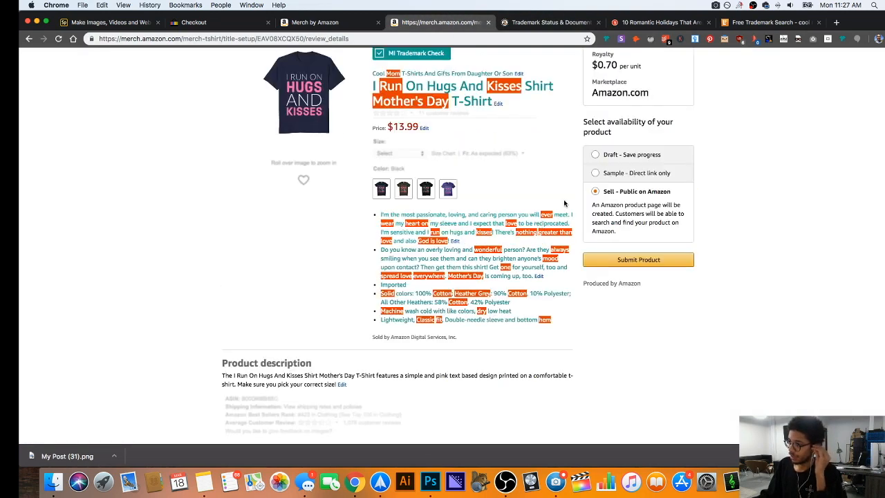
Turn off the MI Trademark Check highlighting and capture a screenshot of the product detail review page.
scroll(563, 208, "up", 3)
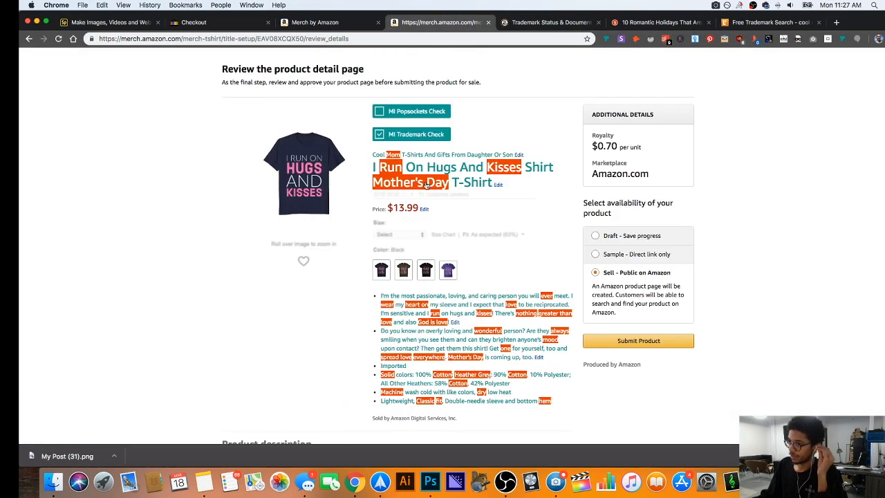
left_click(415, 135)
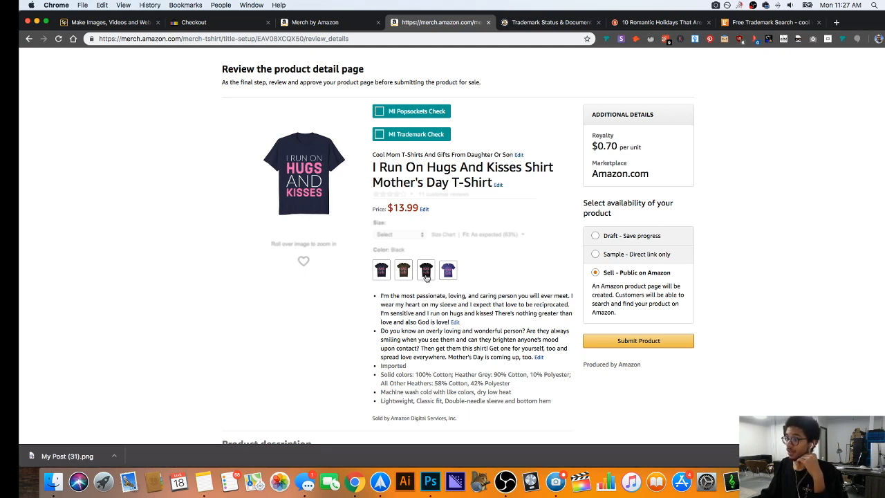
scroll(434, 293, "down", 1)
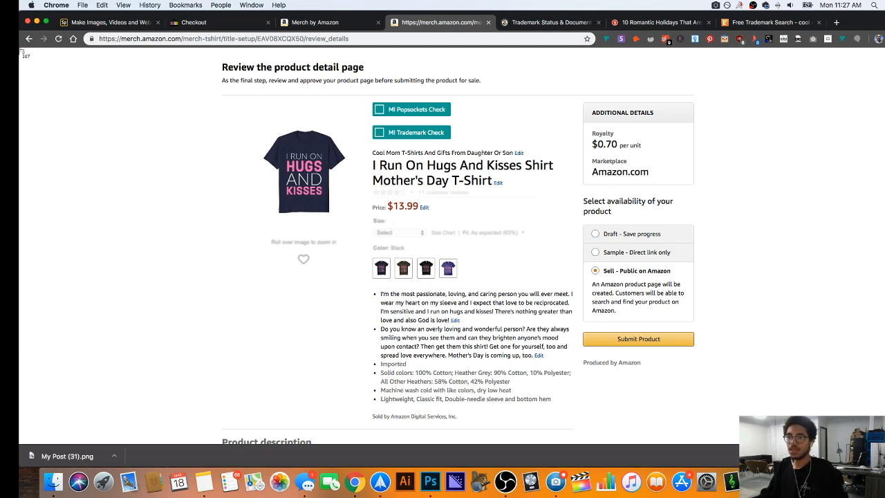
left_click_drag(20, 47, 740, 443)
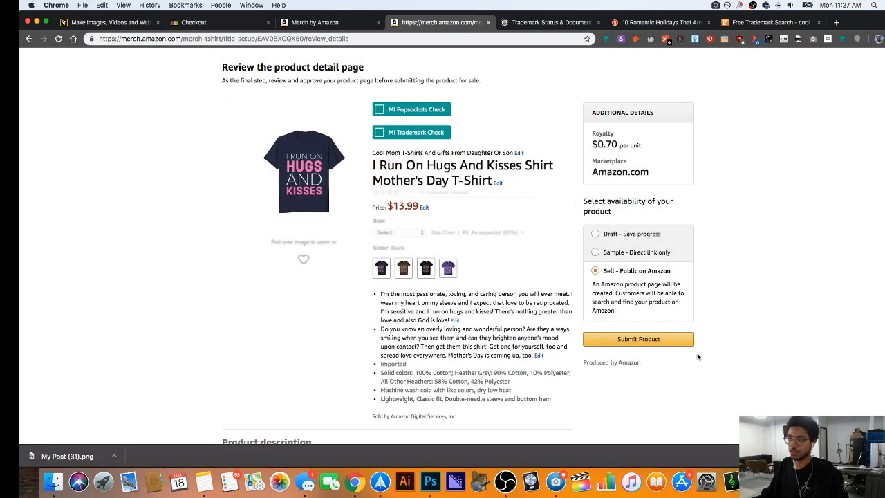
Submit the product for public sale on Amazon and confirm ownership of the rights to its artwork and text.
left_click(654, 343)
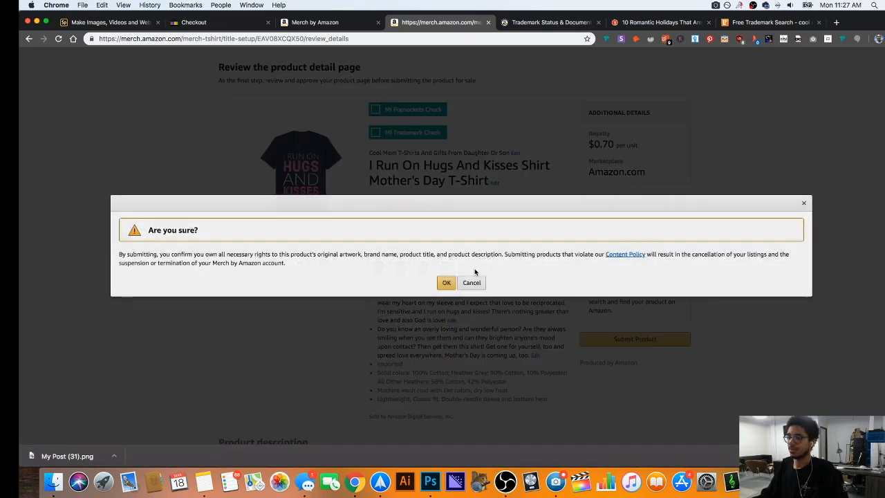
left_click(445, 282)
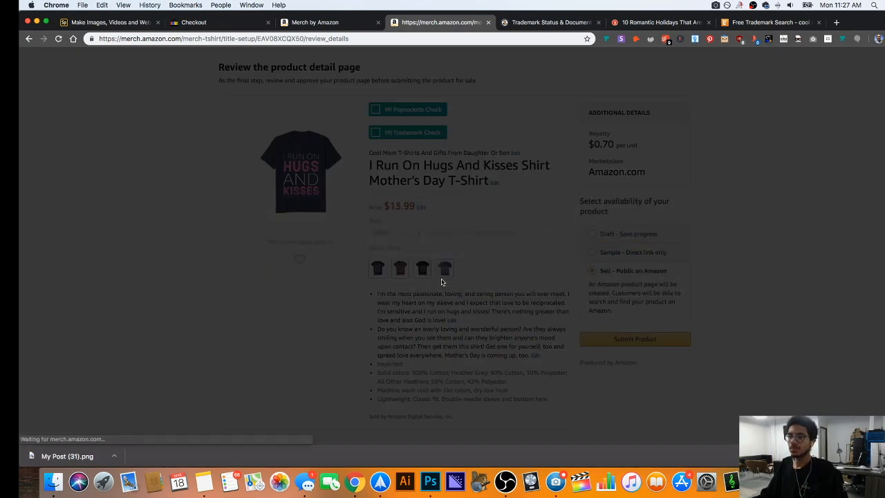